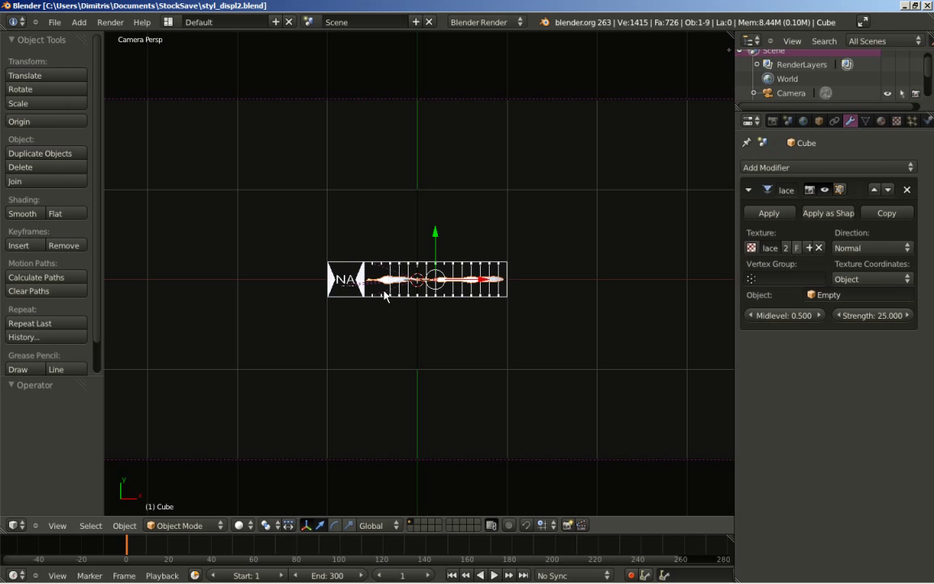
- Set the strength of the stylized Cube strip's Displace modifier to 30
middle_click_drag(444, 448, 394, 347)
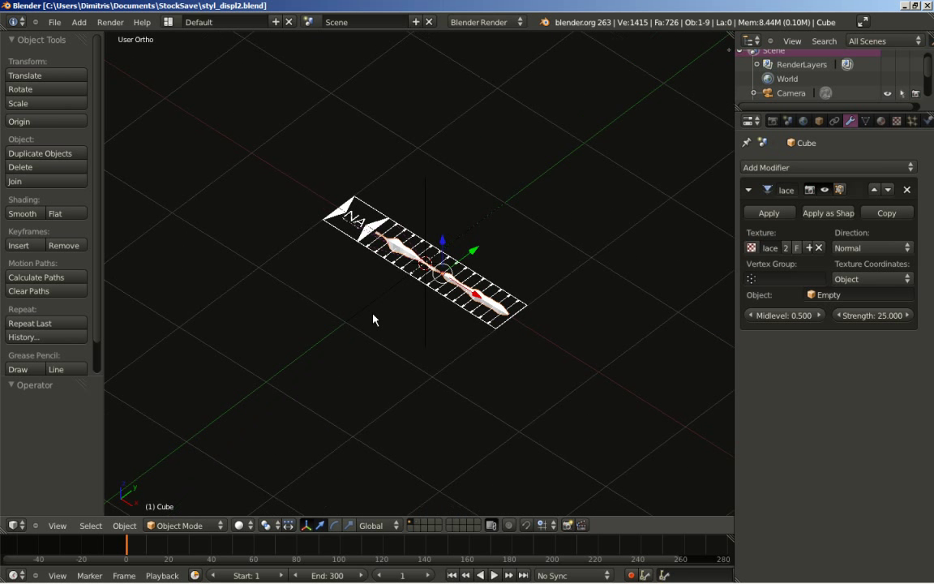
scroll(427, 346, "up", 3)
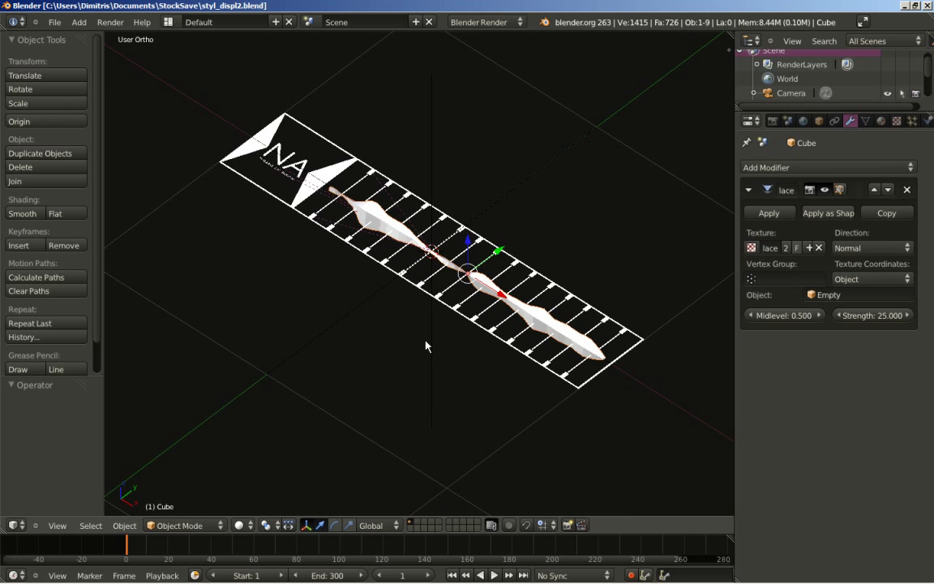
middle_click_drag(426, 346, 397, 344, "shift")
scroll(390, 342, "up", 2)
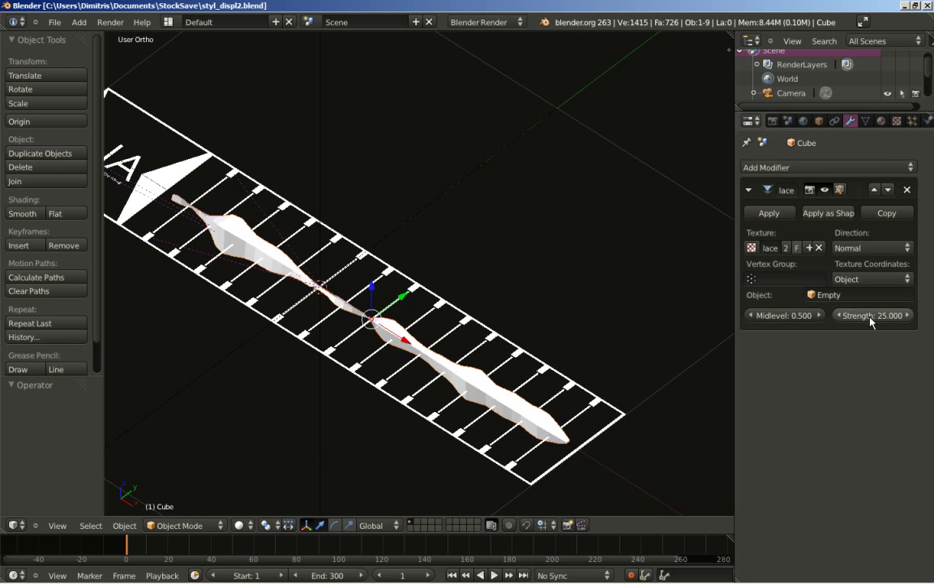
mouse_move(875, 320)
left_mouse_down()
mouse_move(886, 320)
mouse_move(851, 319)
mouse_move(884, 320)
left_mouse_up()
middle_click_drag(308, 357, 329, 346)
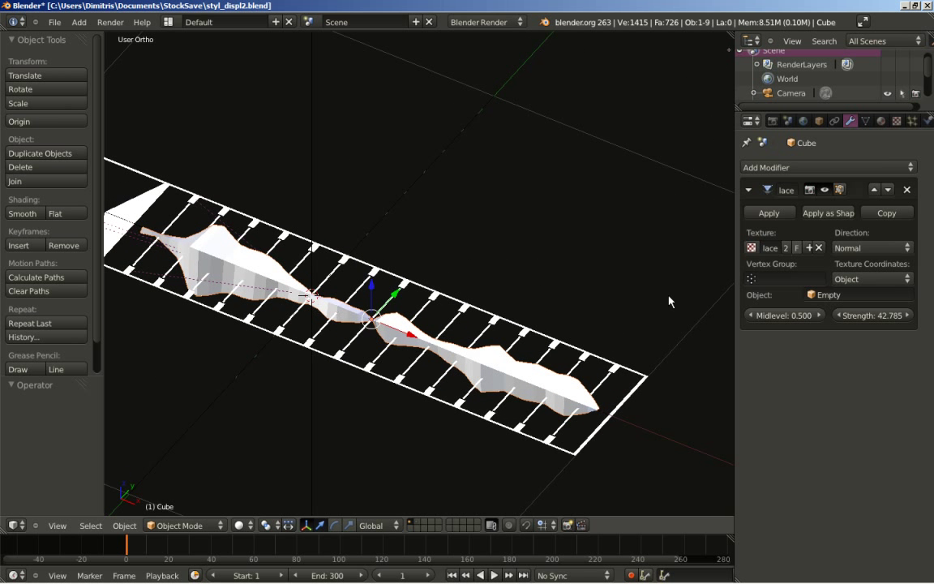
left_click(878, 316)
type("20")
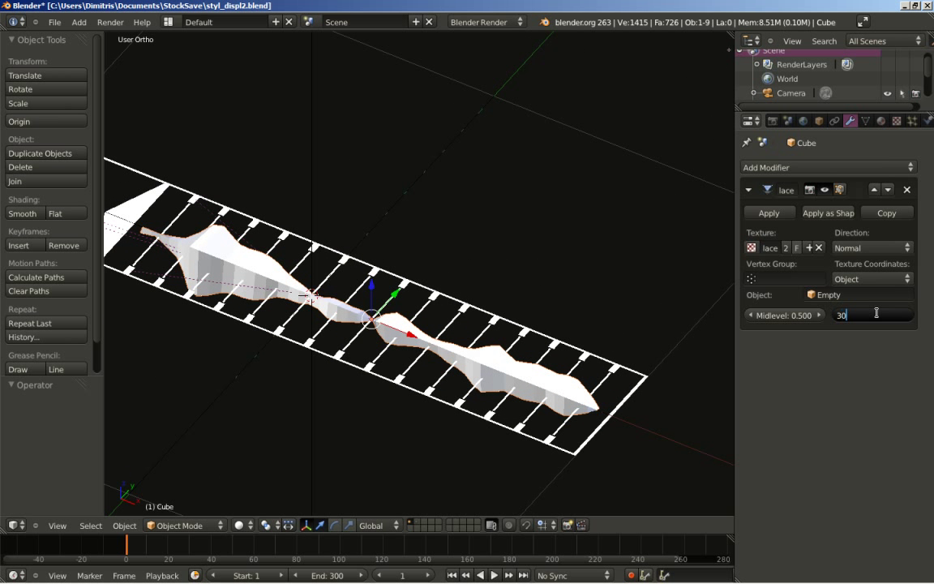
key("Return")
mouse_move(791, 316)
left_mouse_down()
mouse_move(757, 333)
mouse_move(788, 333)
left_mouse_up()
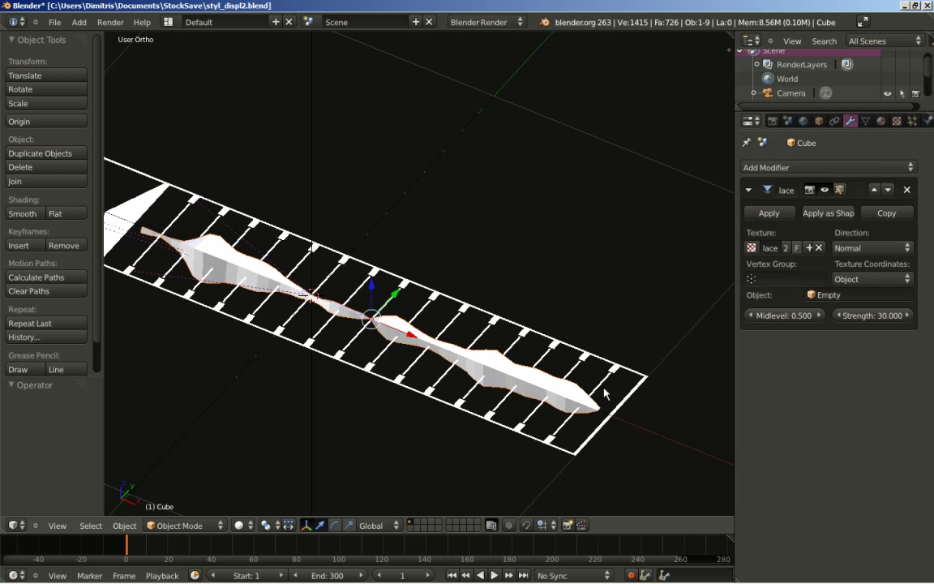
- Play the displacement animation and stop it, select the empty driving the effect, and go to frame 300
left_click(496, 575)
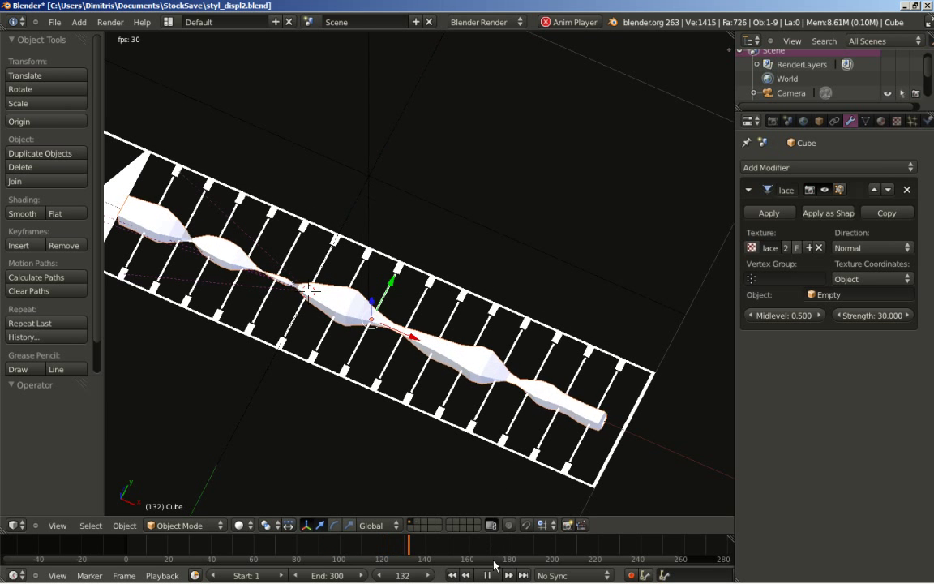
key("alt+a")
middle_click_drag(454, 341, 468, 305)
right_click(384, 202)
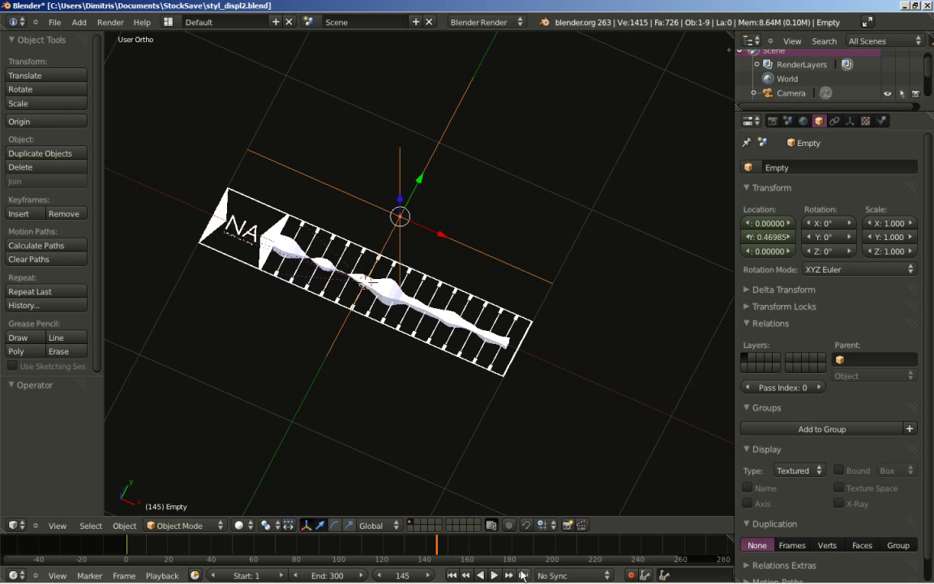
key("shift+Right")
middle_click_drag(460, 209, 406, 218)
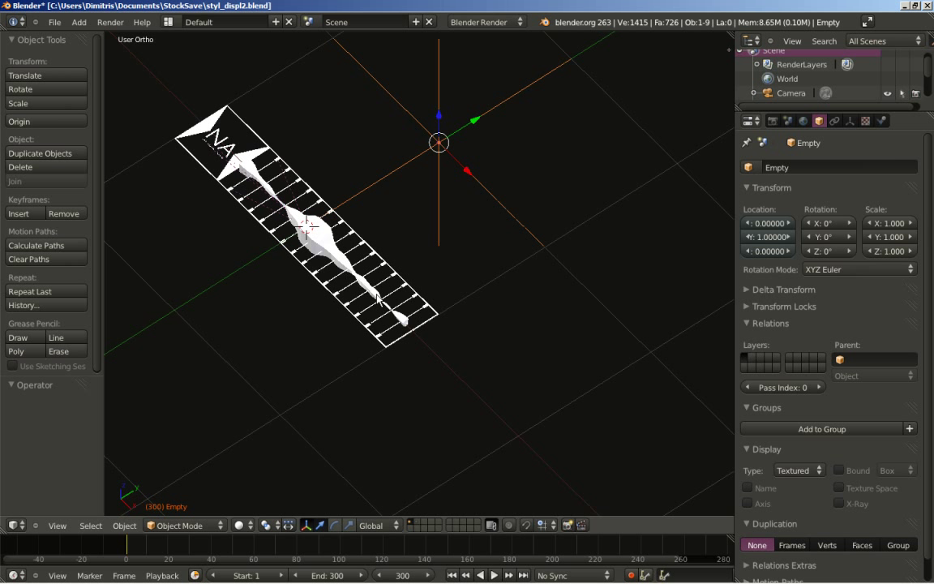
- From the camera view, box-select all the graphic's objects together with the empty and move them to layer 3
key("KP_0")
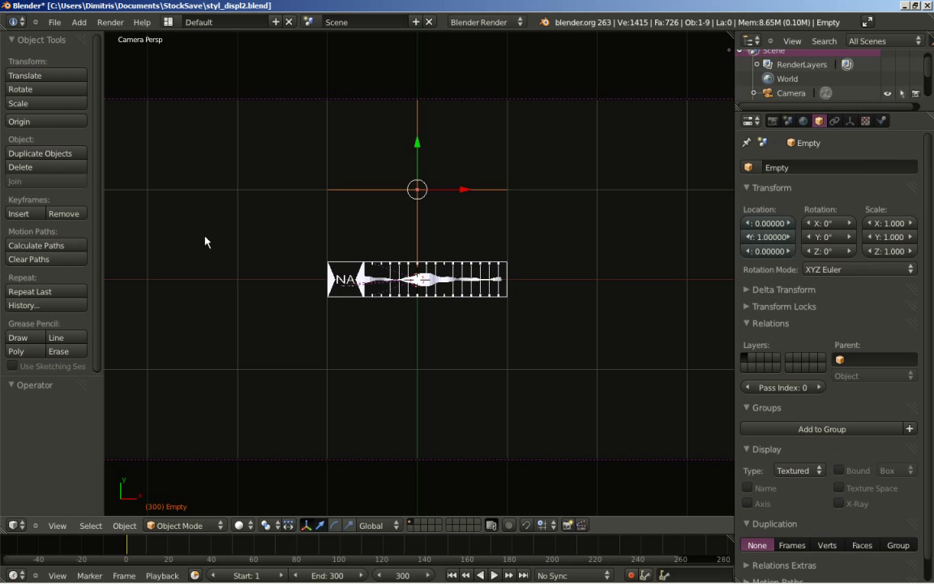
key("b")
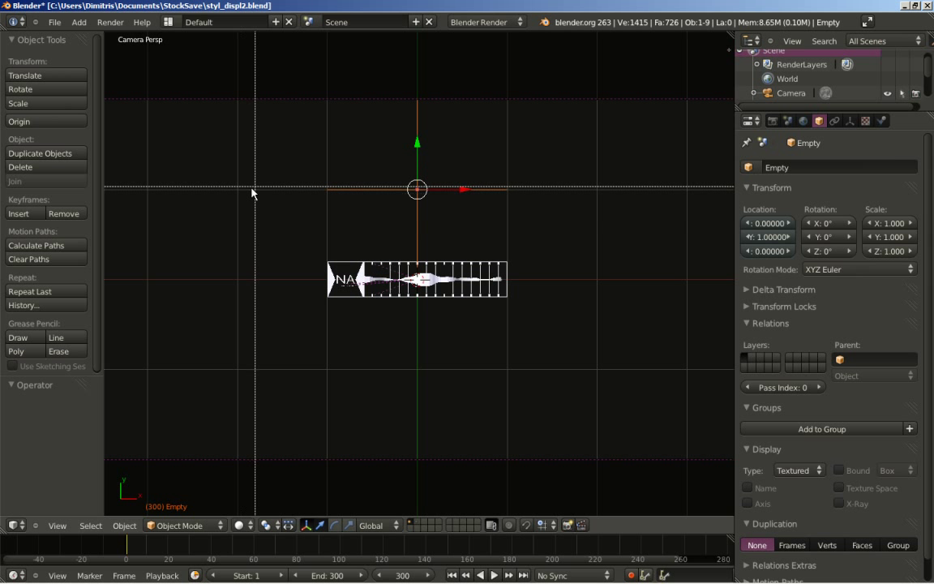
left_click_drag(259, 224, 601, 361)
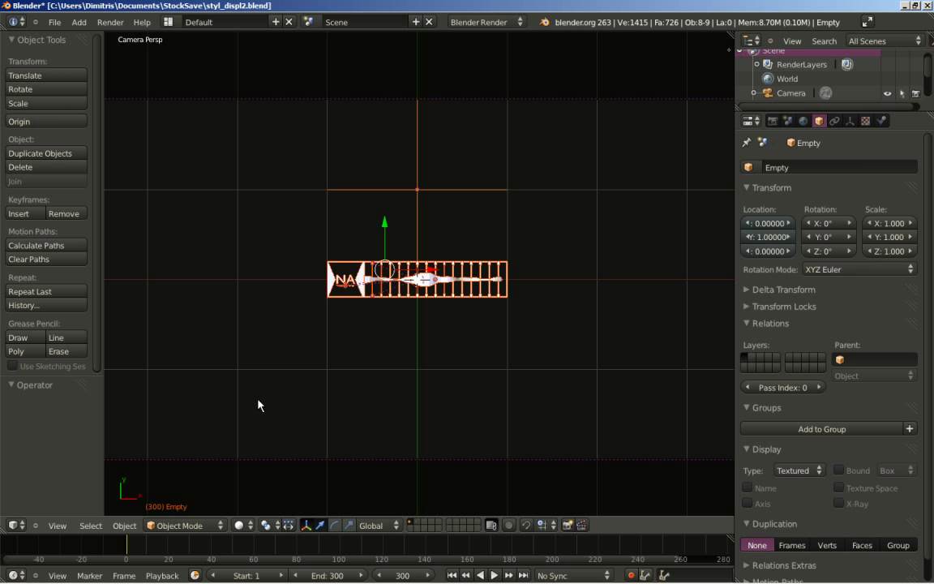
key("m")
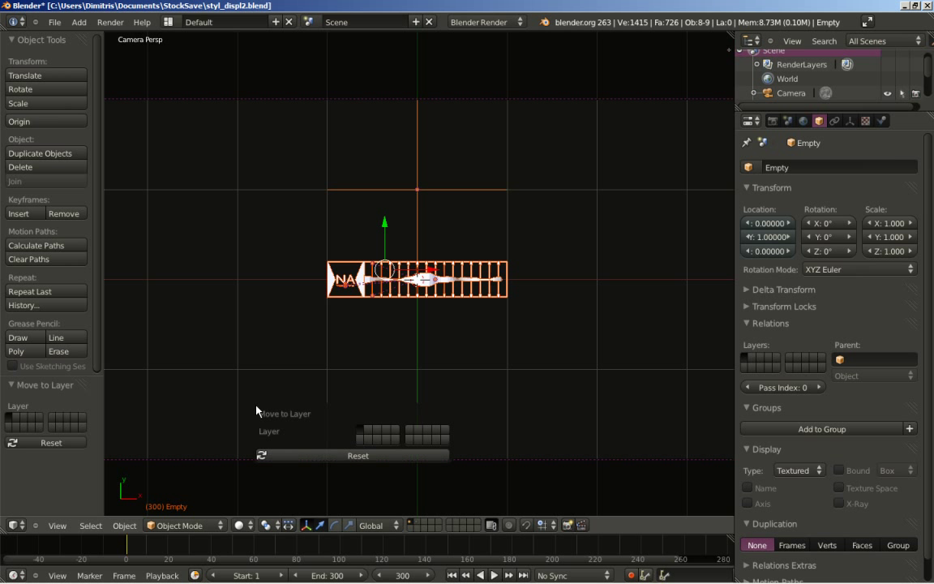
left_click(378, 439)
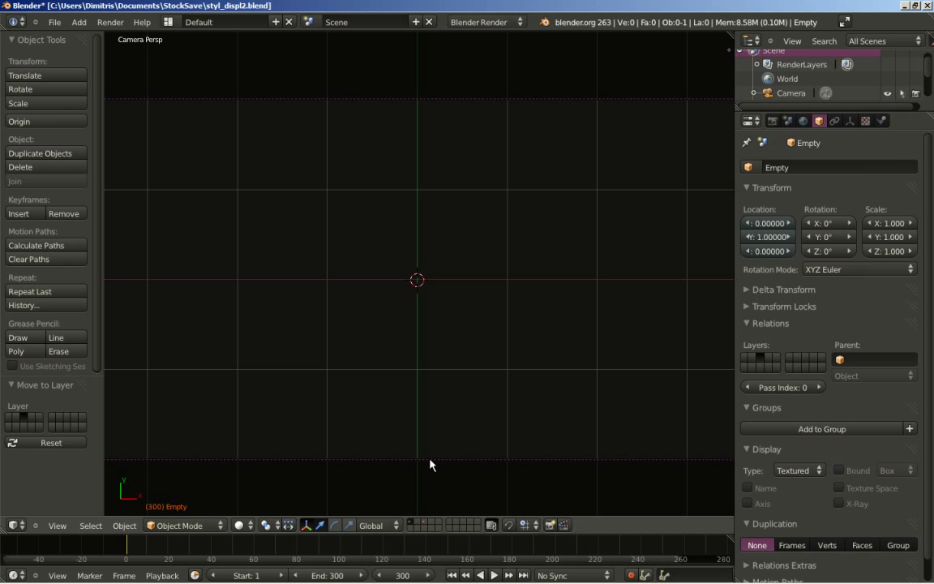
- Add a plane mesh at the origin on the first layer
key("shift+a")
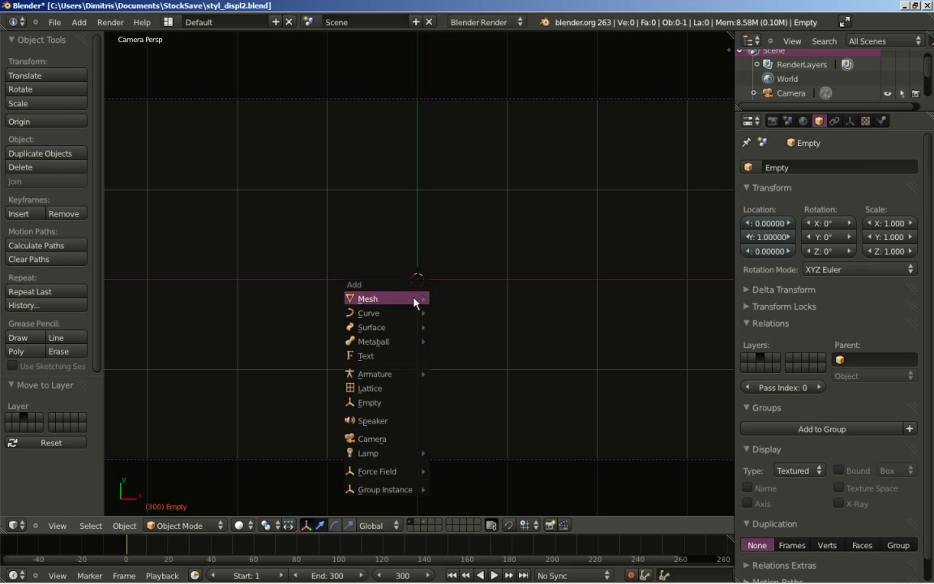
mouse_move(417, 298)
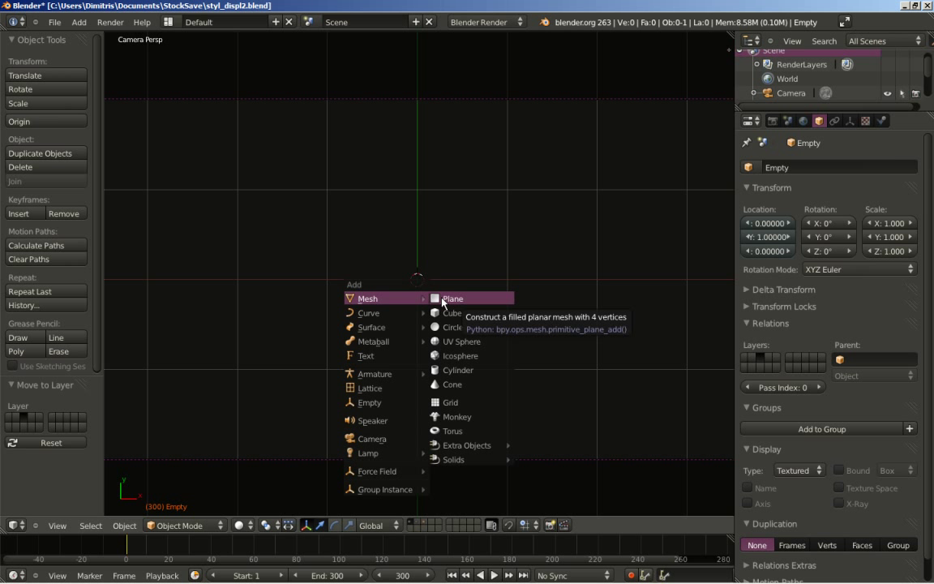
left_click(443, 301)
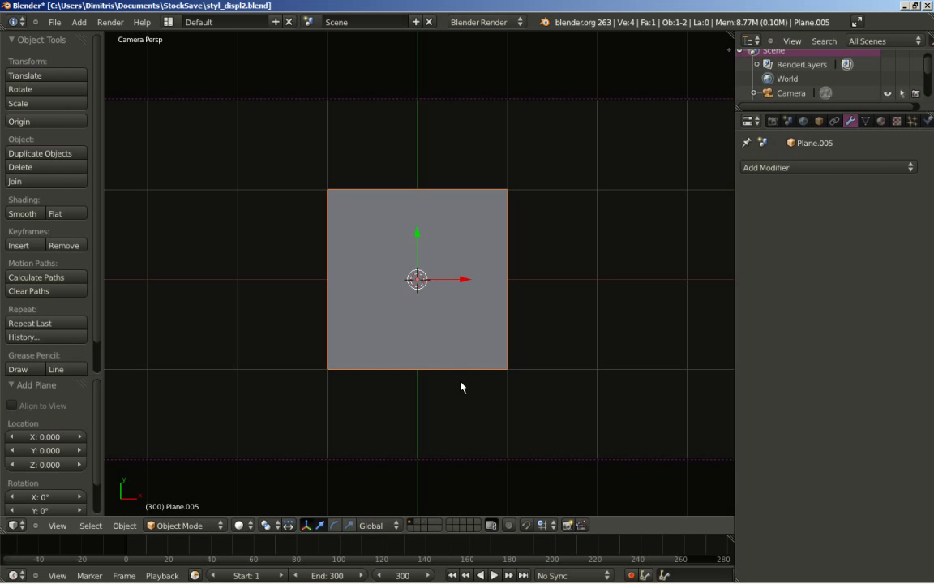
- Scale the plane to 0.2 along the X axis to form a narrow strip
key("KP_7")
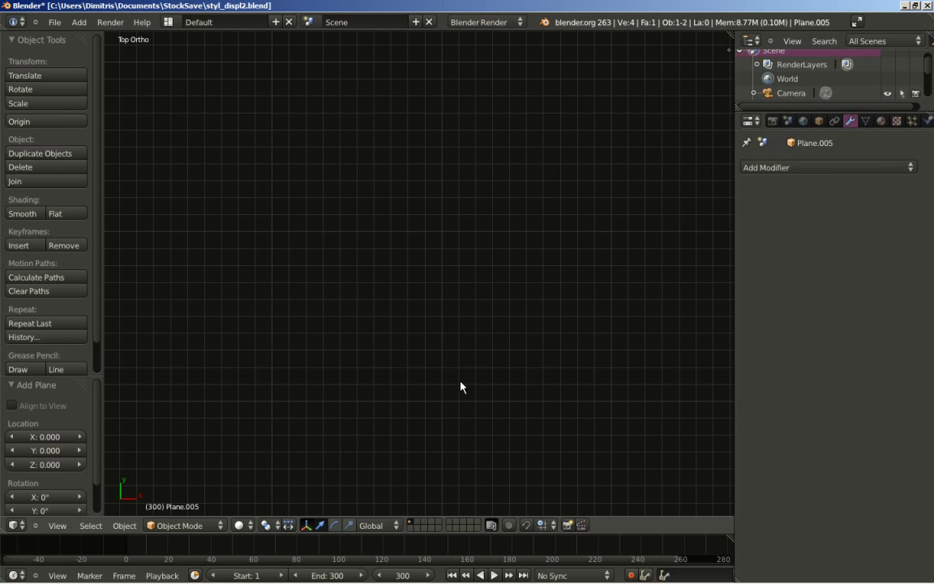
key("KP_Decimal")
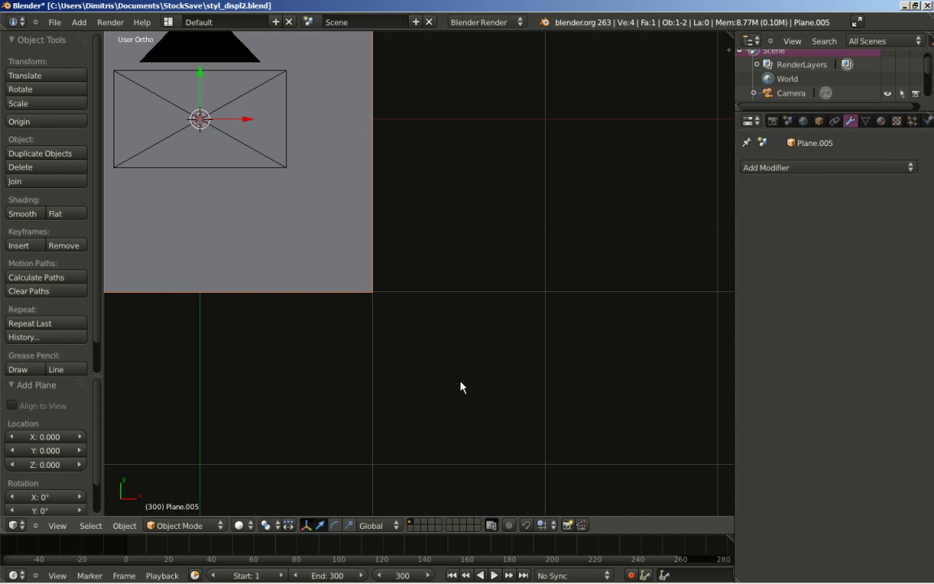
scroll(466, 388, "up", 1)
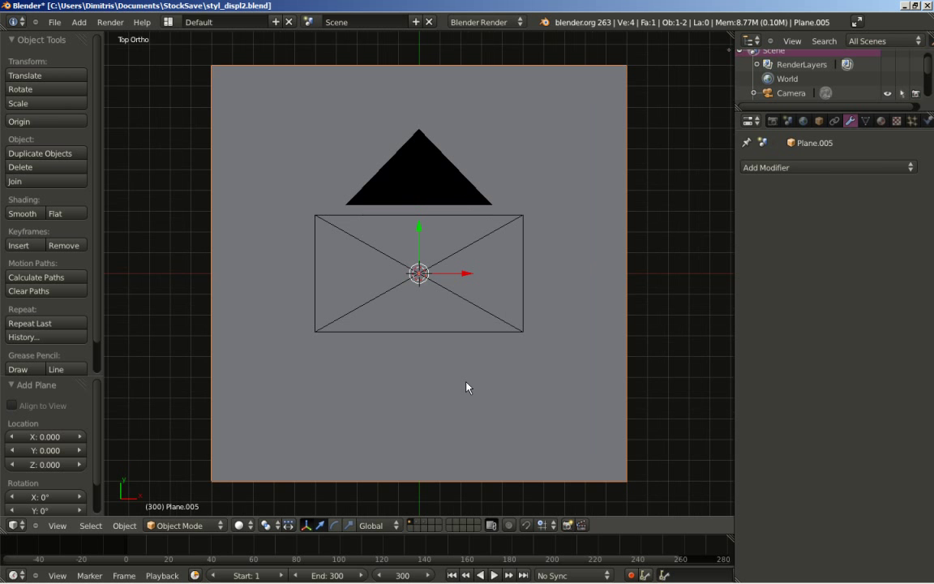
key("s")
key("x")
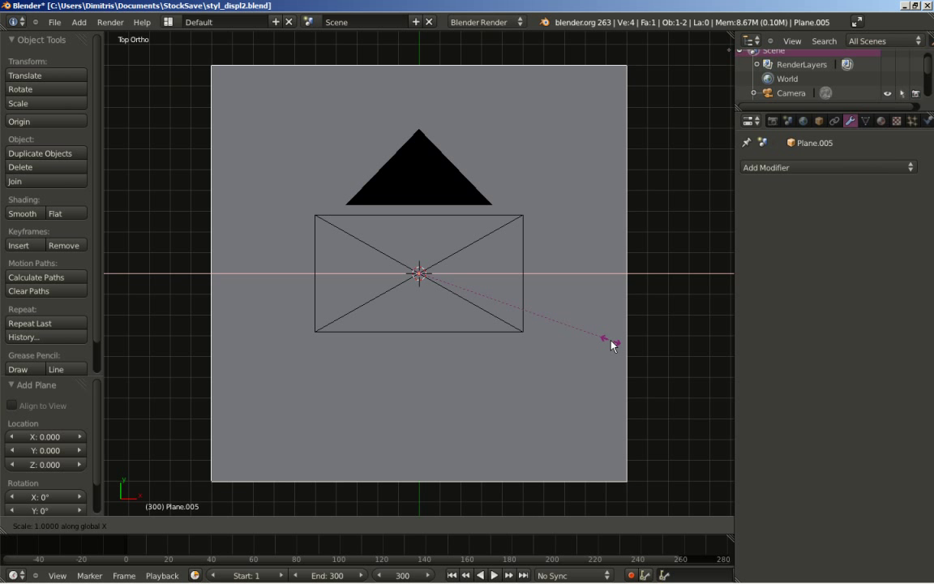
left_click(462, 304)
- In Edit Mode with face selection, extrude the strip's face upward about 0.2 to give it thickness
middle_click_drag(463, 304, 358, 354)
scroll(354, 357, "up", 2)
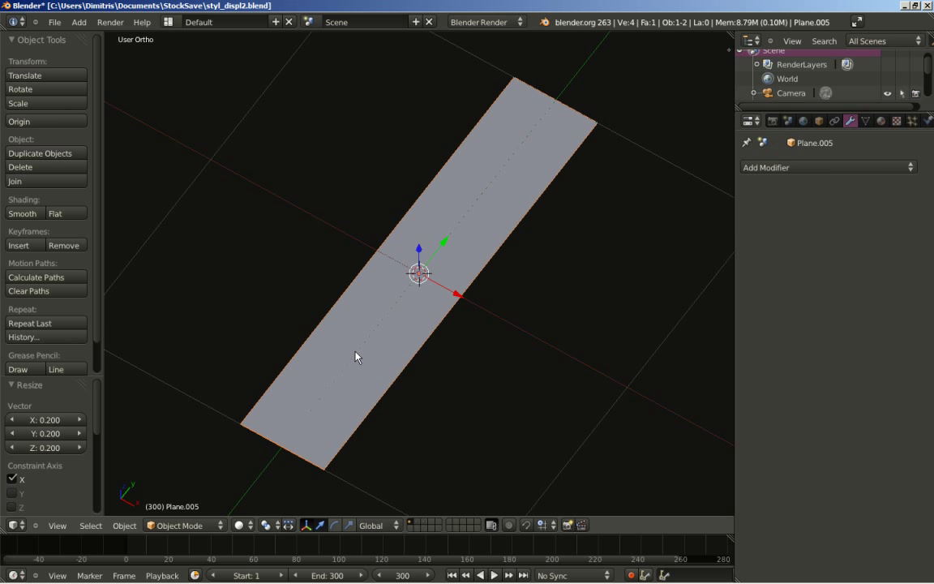
key("Tab")
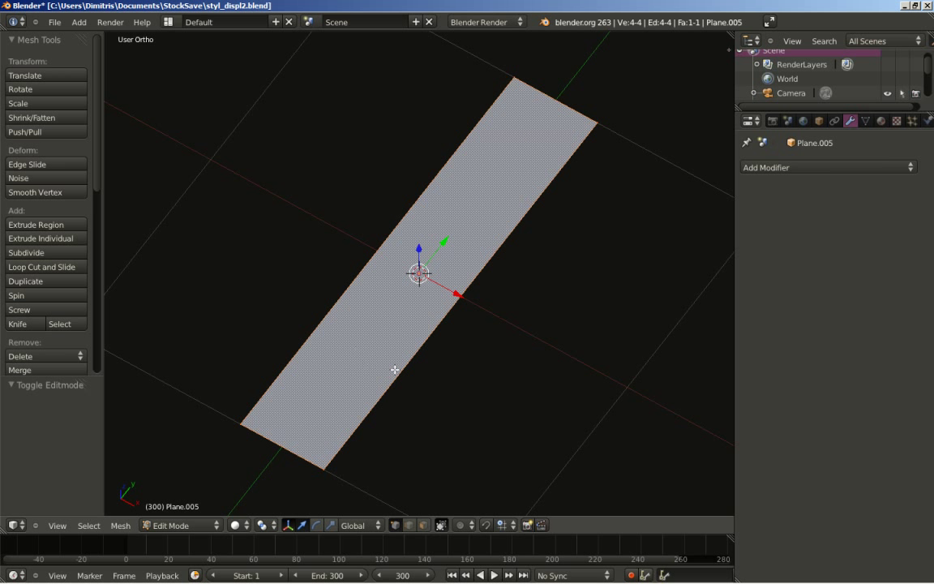
key("ctrl+Tab")
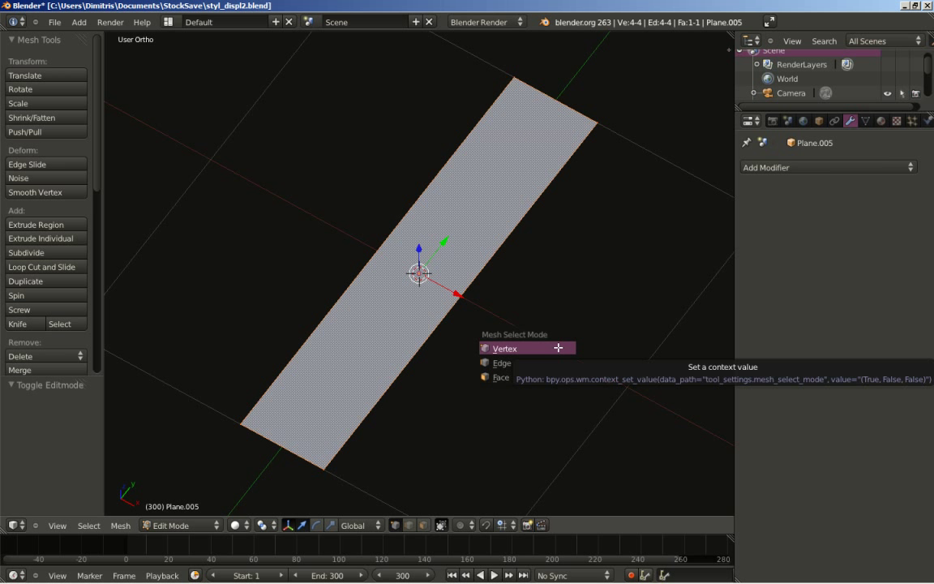
left_click(522, 377)
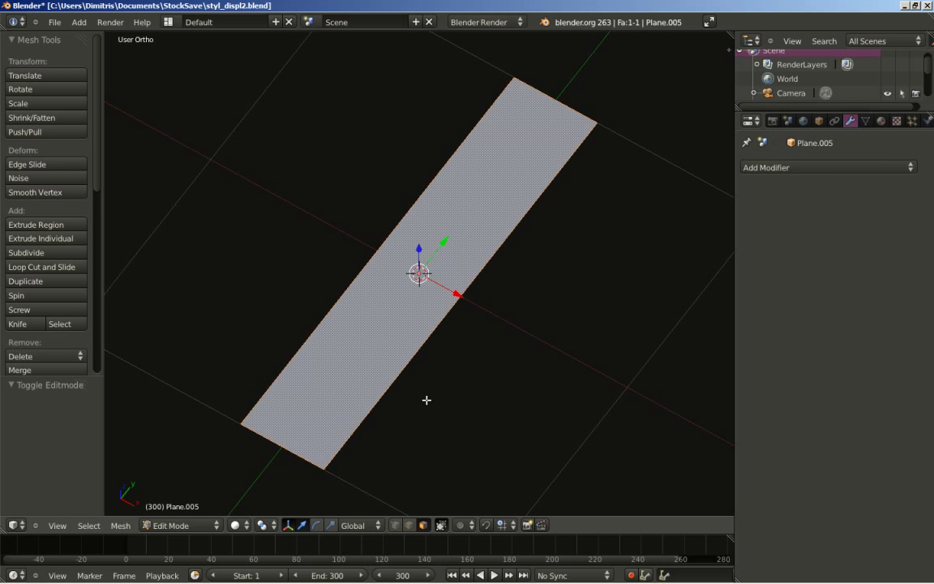
scroll(427, 399, "up", 1)
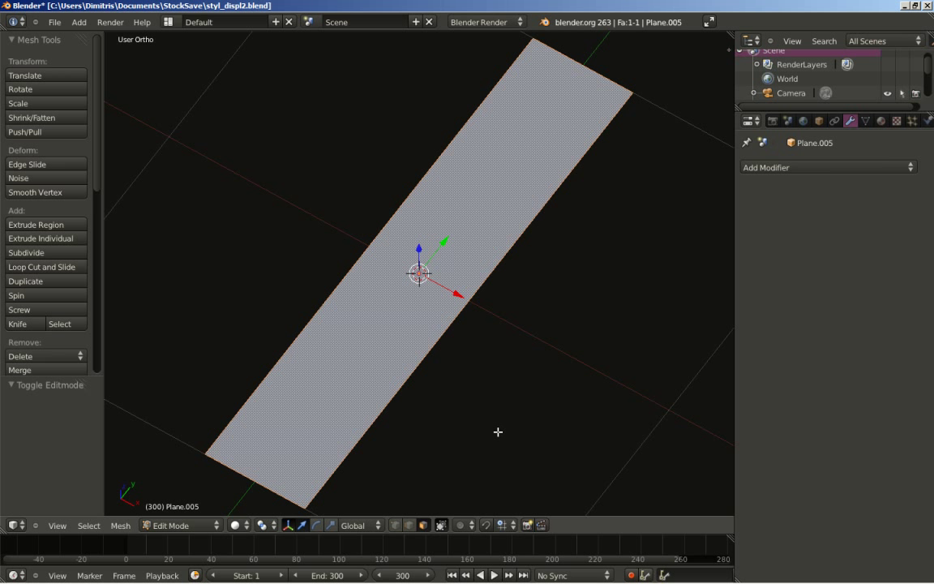
key("e")
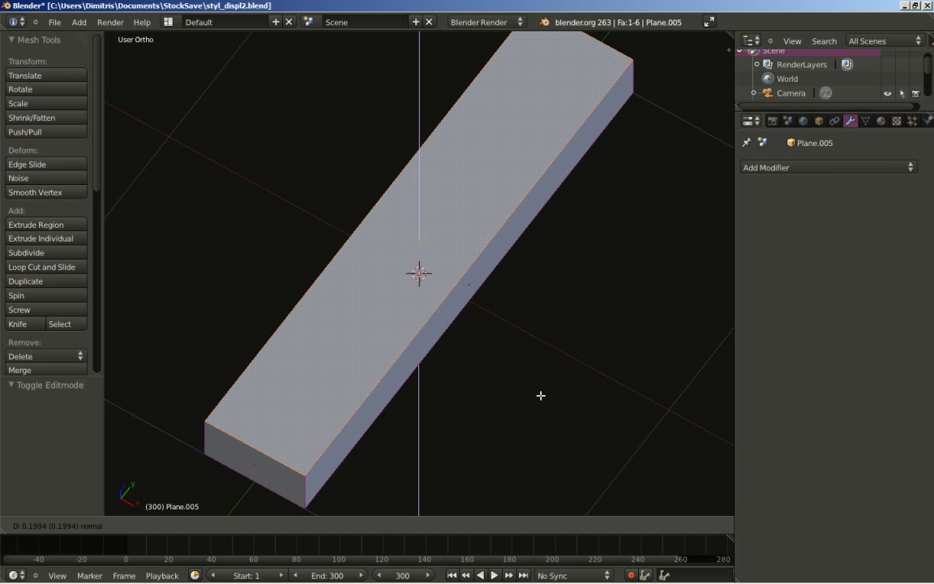
left_click(540, 395)
- Scale the bar's top face down uniformly to about 0.94, viewing it from the top
key("shift+KP_7")
scroll(464, 340, "up", 1)
middle_click_drag(466, 362, 468, 372)
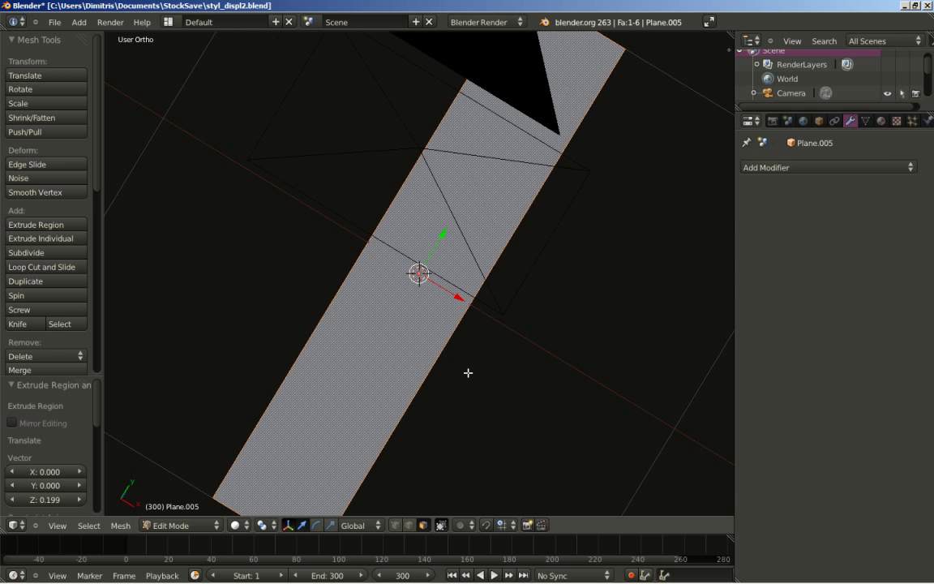
key("KP_7")
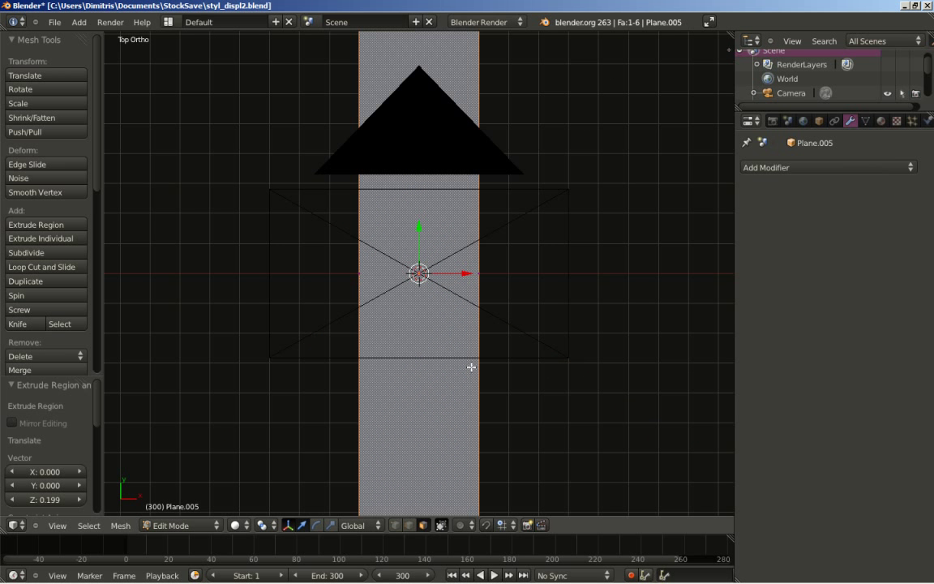
middle_click_drag(477, 298, 439, 463, "shift")
scroll(441, 464, "up", 3)
middle_click_drag(549, 263, 536, 338, "shift")
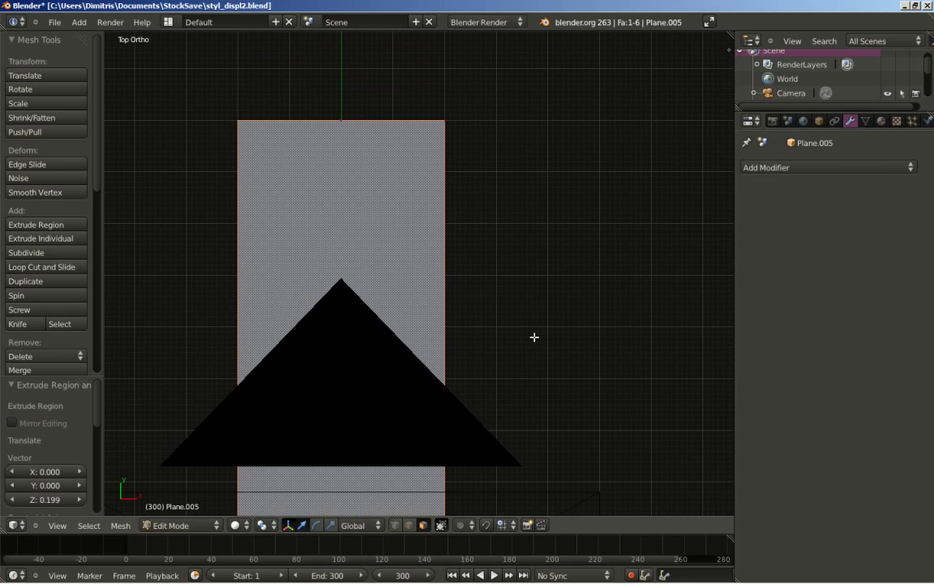
key("s")
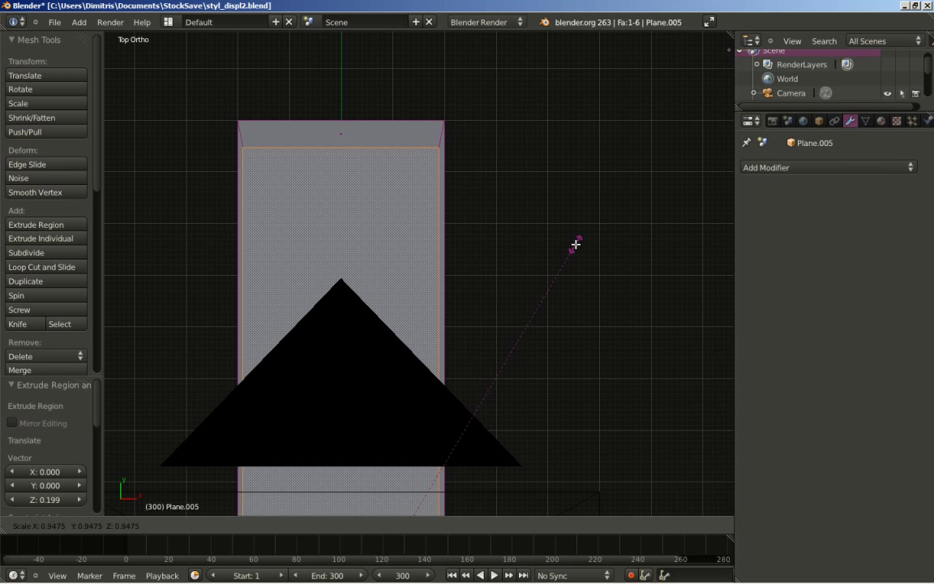
left_click(574, 246)
- Scale the top face to about 1.05 along the Y axis to even out the sloped border
scroll(474, 321, "up", 3)
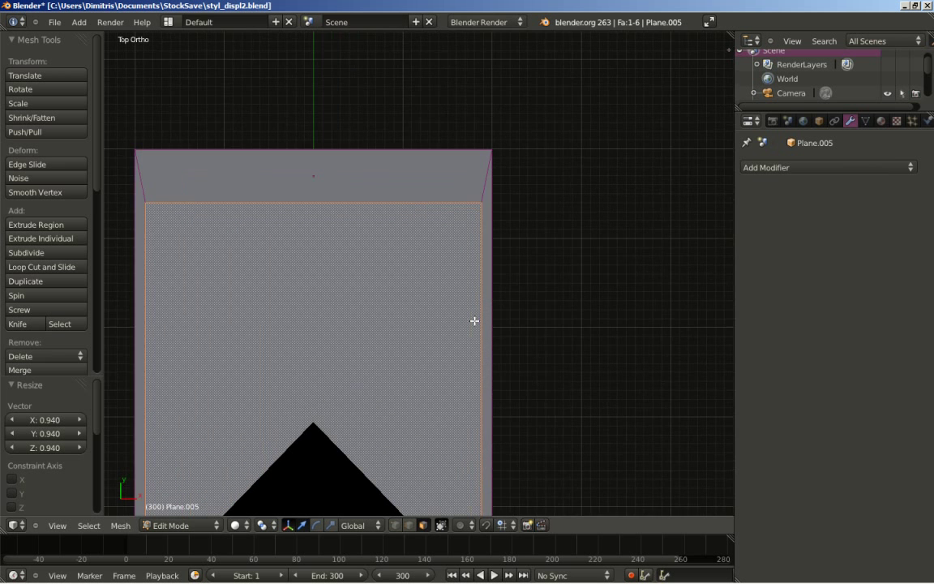
scroll(474, 321, "up", 1)
key("s")
key("y")
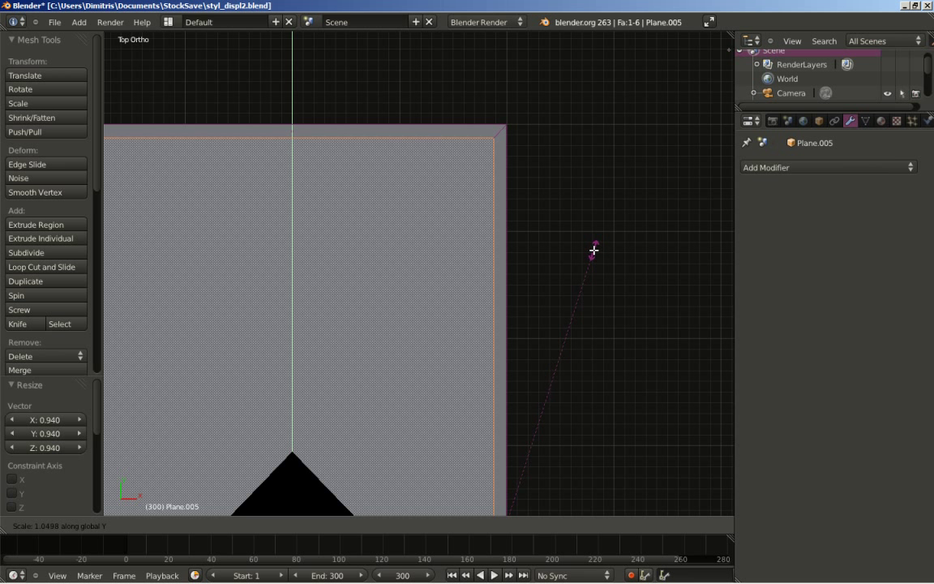
left_click(594, 250)
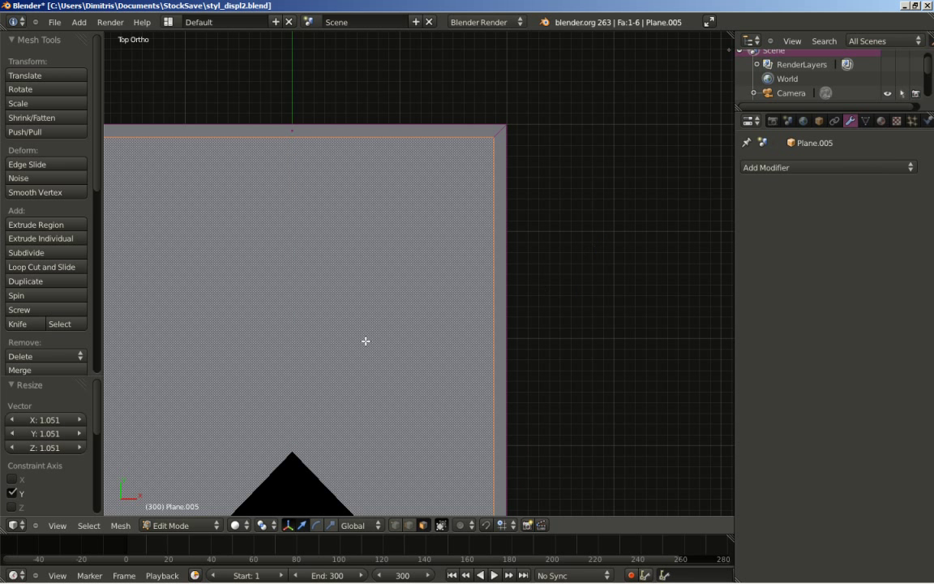
scroll(365, 340, "down", 3)
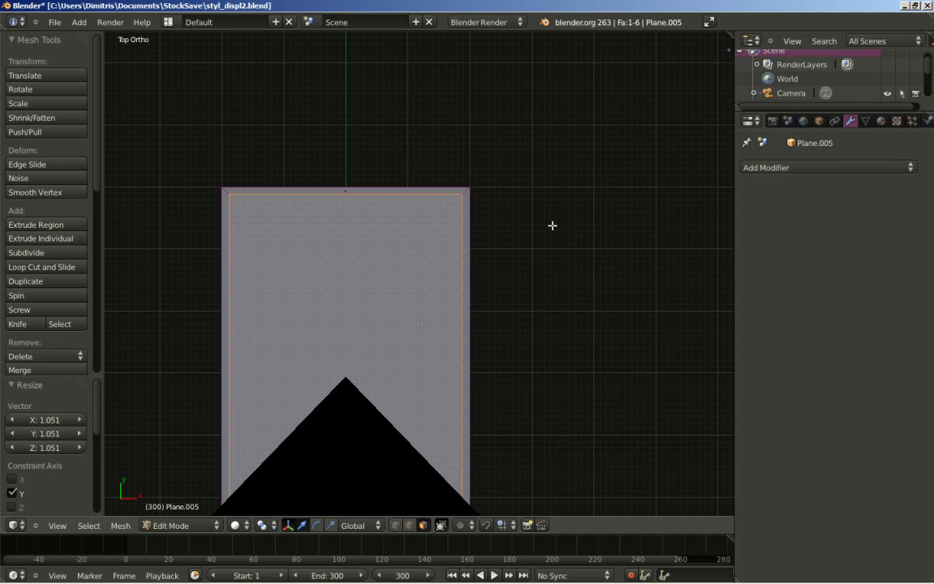
- Delete the bar's top face and bottom face, keeping only the four sloped border faces as an open frame
key("x")
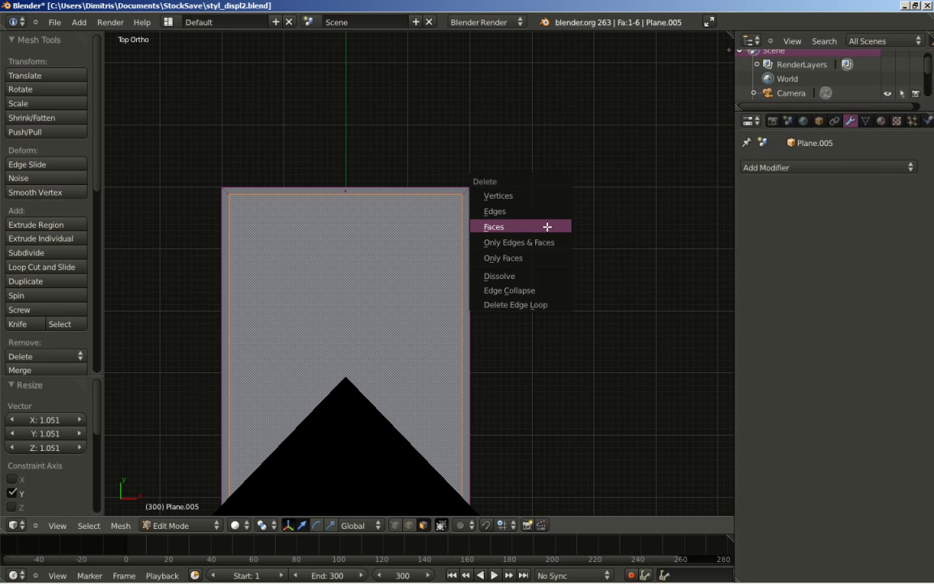
left_click(551, 226)
middle_click_drag(335, 357, 352, 372)
middle_click_drag(292, 476, 315, 323, "shift")
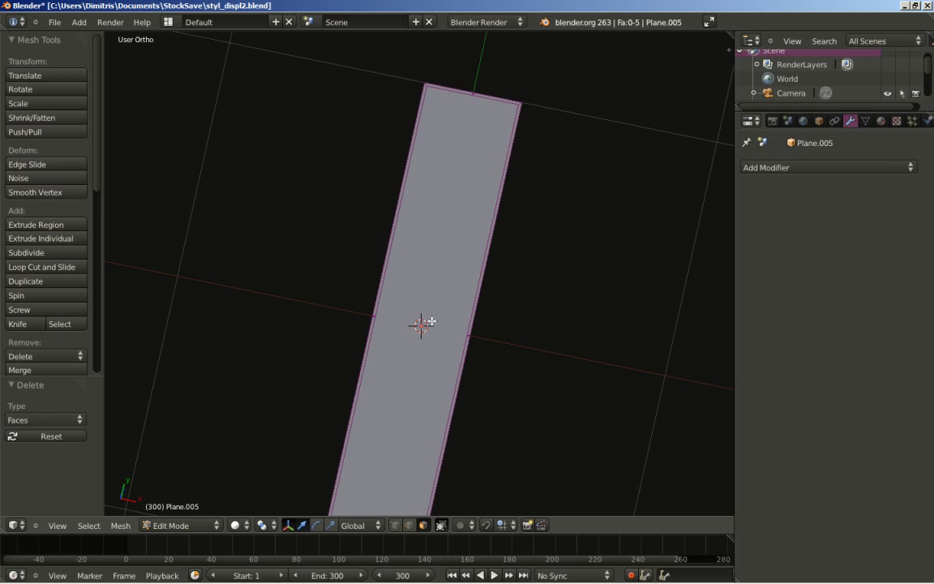
right_click(434, 272)
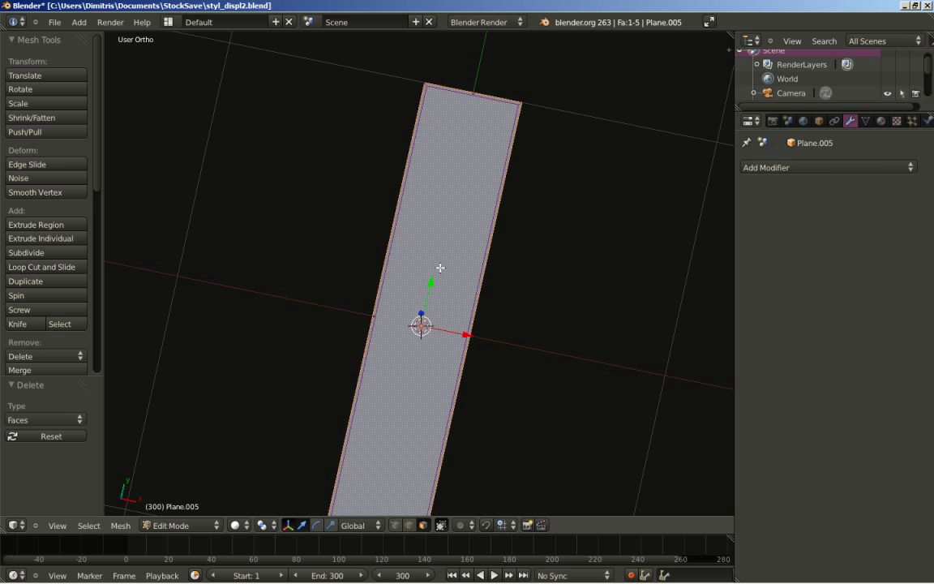
key("x")
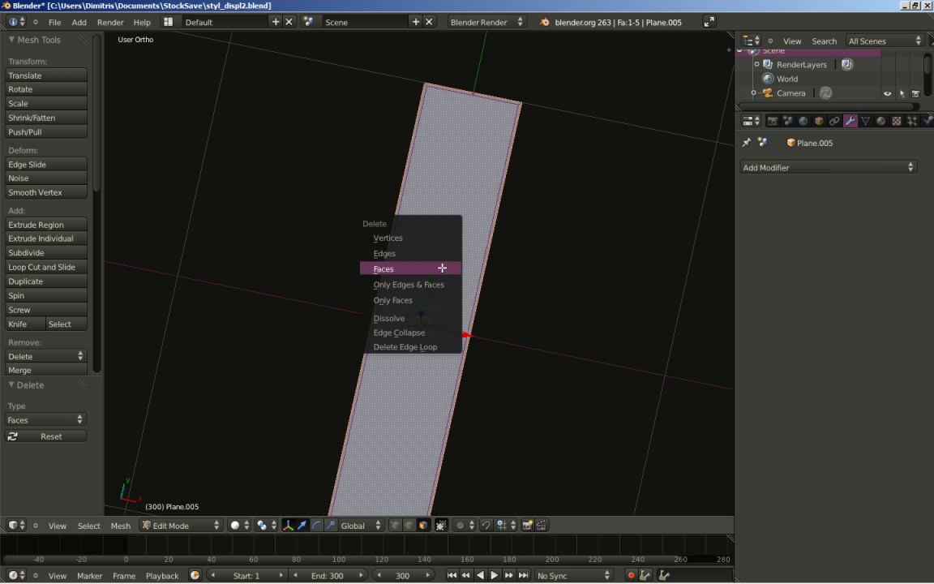
left_click(442, 268)
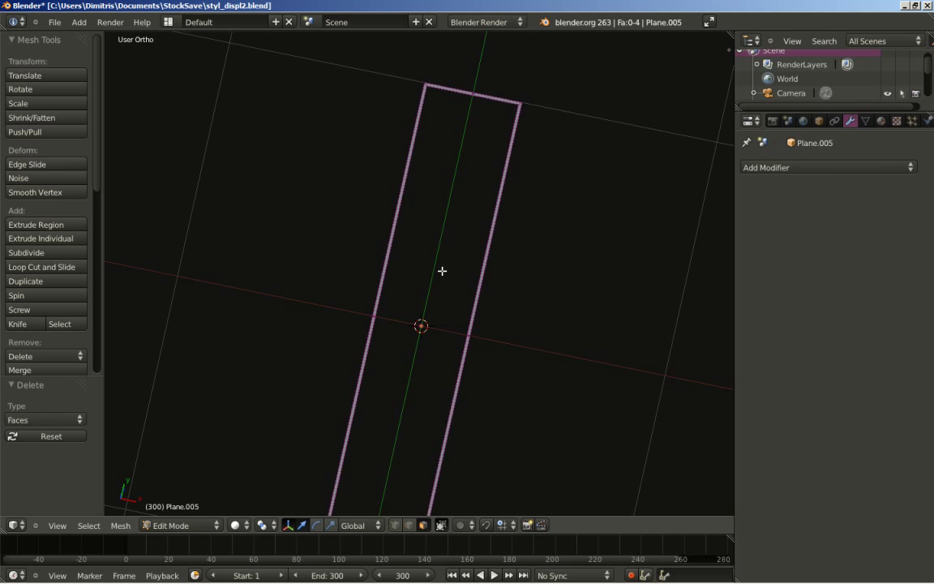
- Add a centred loop cut across the frame's short side at the -Y end
scroll(404, 336, "down", 2)
middle_click_drag(405, 336, 298, 308)
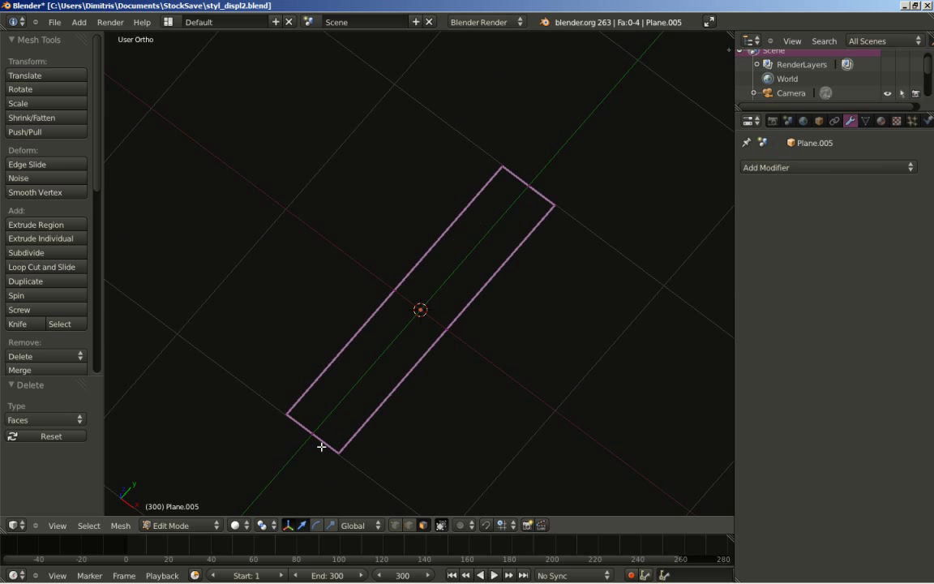
middle_click_drag(266, 513, 344, 376, "shift")
scroll(387, 365, "up", 8)
scroll(389, 367, "up", 1)
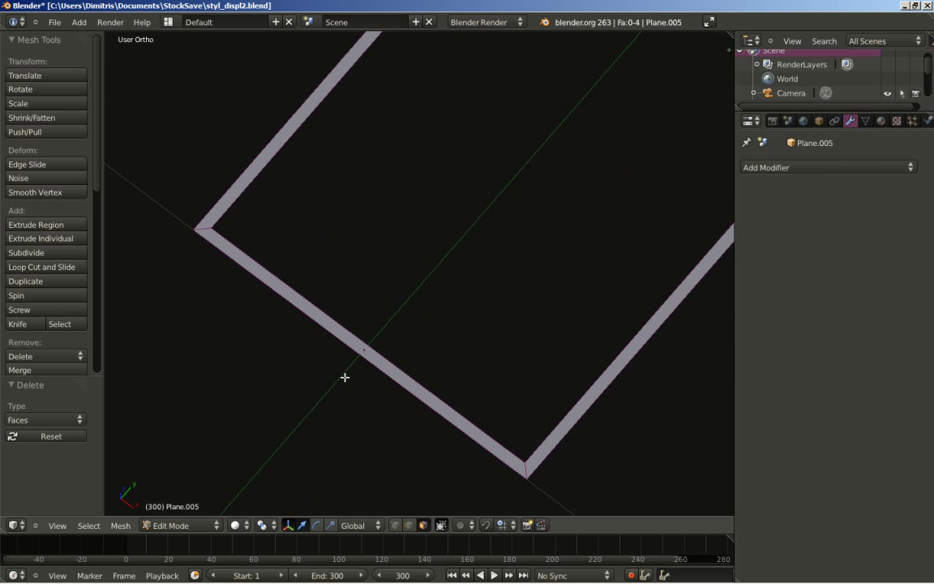
key("ctrl+r")
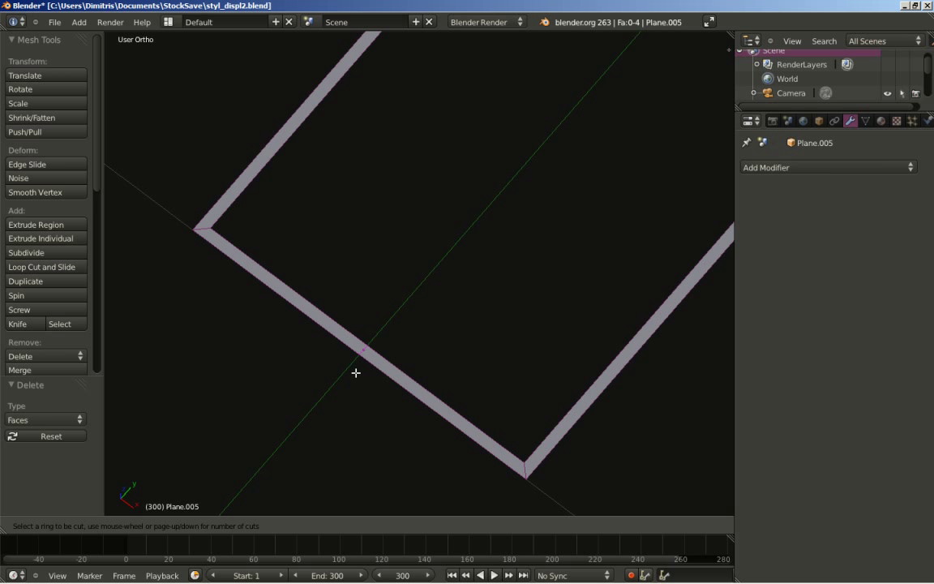
left_click(355, 372)
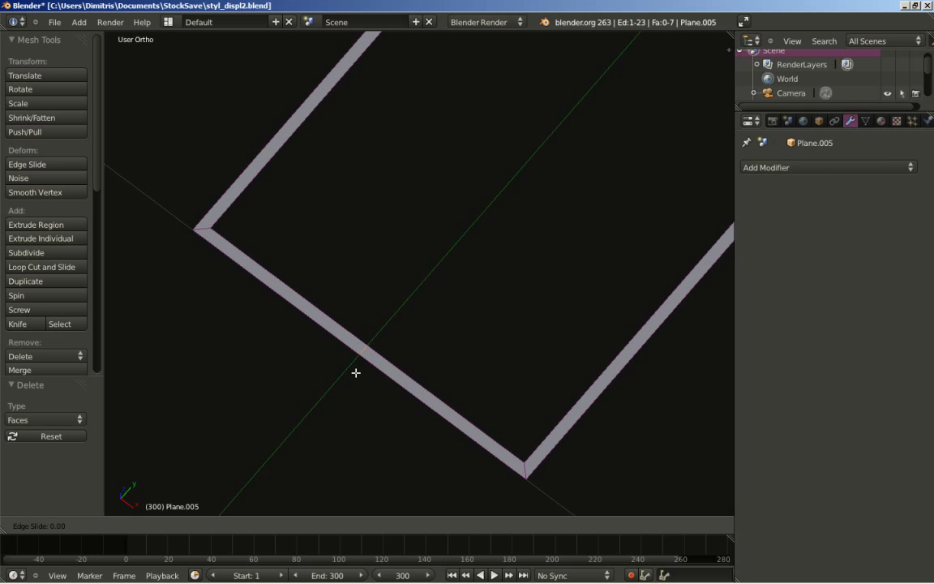
left_click(356, 372)
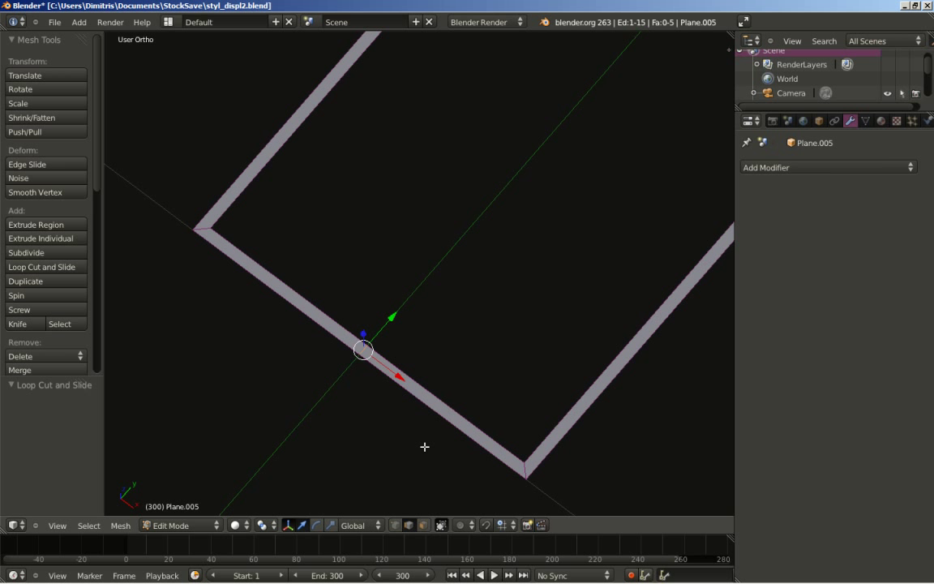
- Add two loop cuts to the +X half of the -Y short side, sliding both close to the corner
scroll(425, 446, "up", 1)
middle_click_drag(424, 446, 402, 392, "shift")
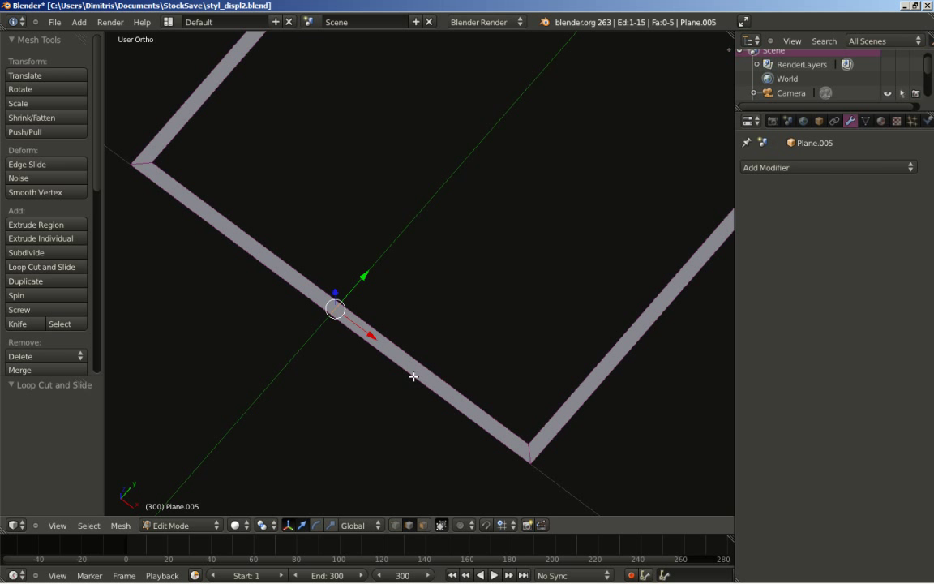
key("ctrl+r")
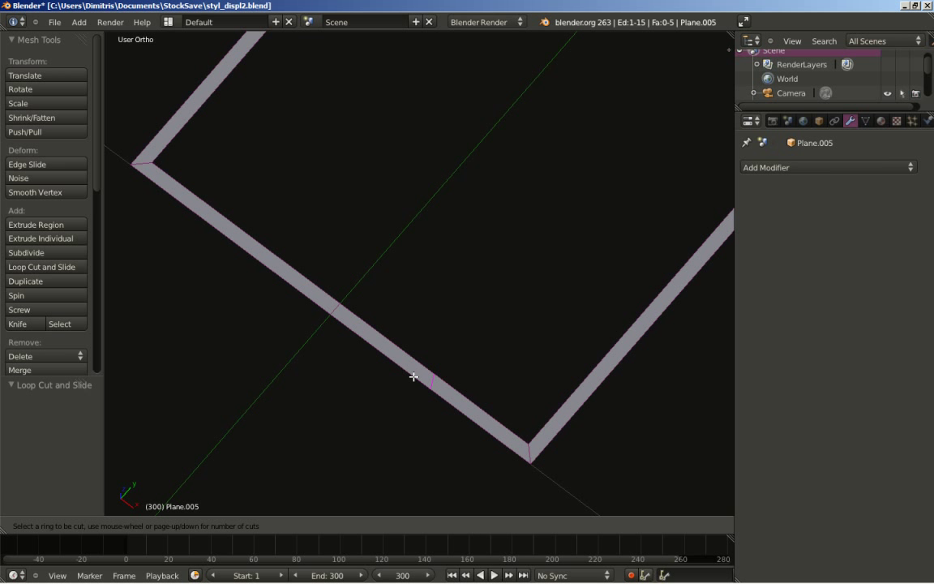
left_click(414, 376)
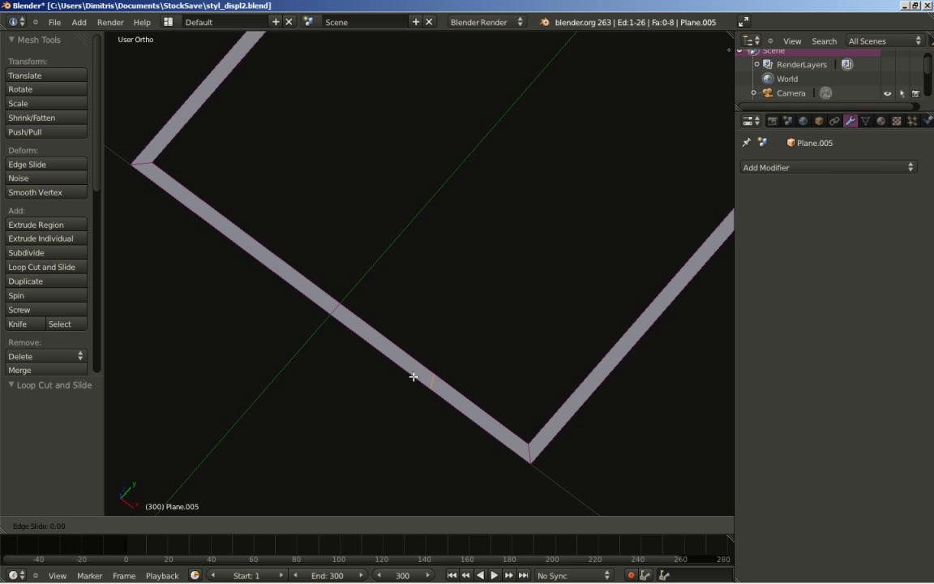
left_click(487, 425)
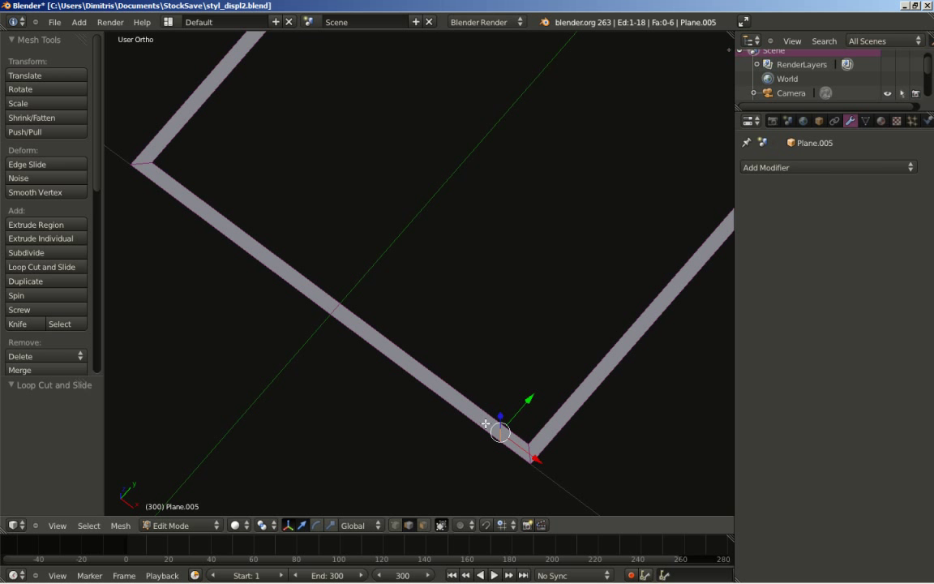
key("ctrl+r")
left_click(368, 339)
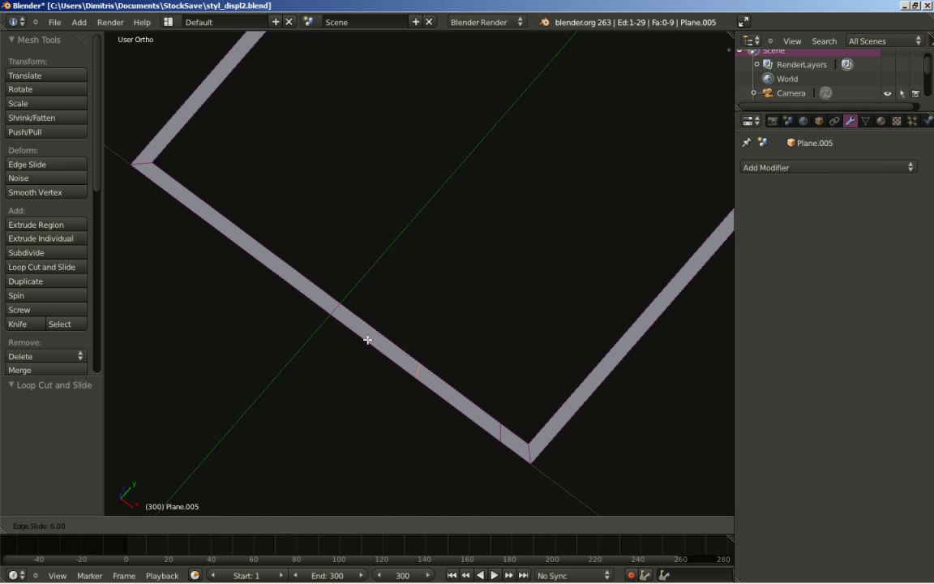
right_click(436, 375)
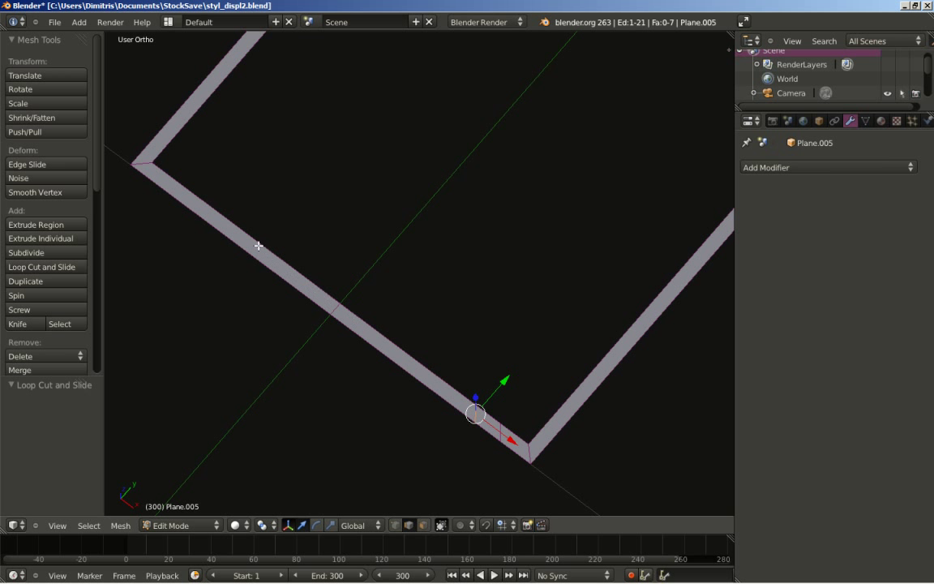
- Add two loop cuts to the -X half of the -Y short side, sliding each to -0.70 toward the corner
key("ctrl+r")
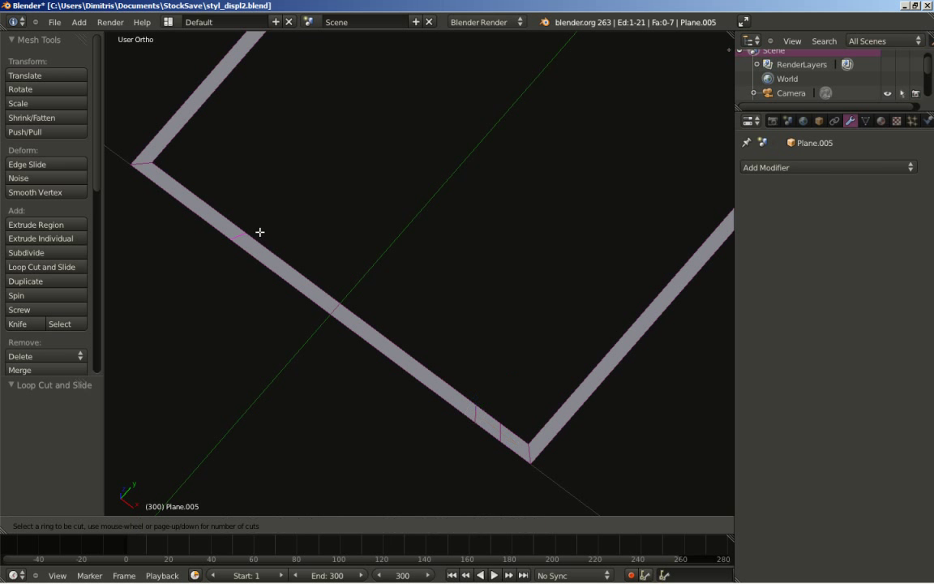
left_click(258, 231)
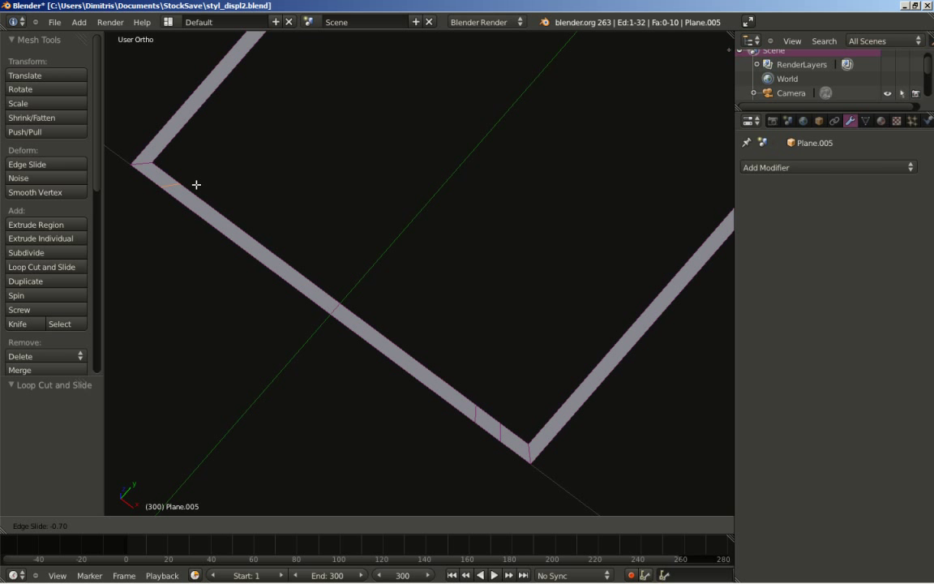
left_click(196, 185)
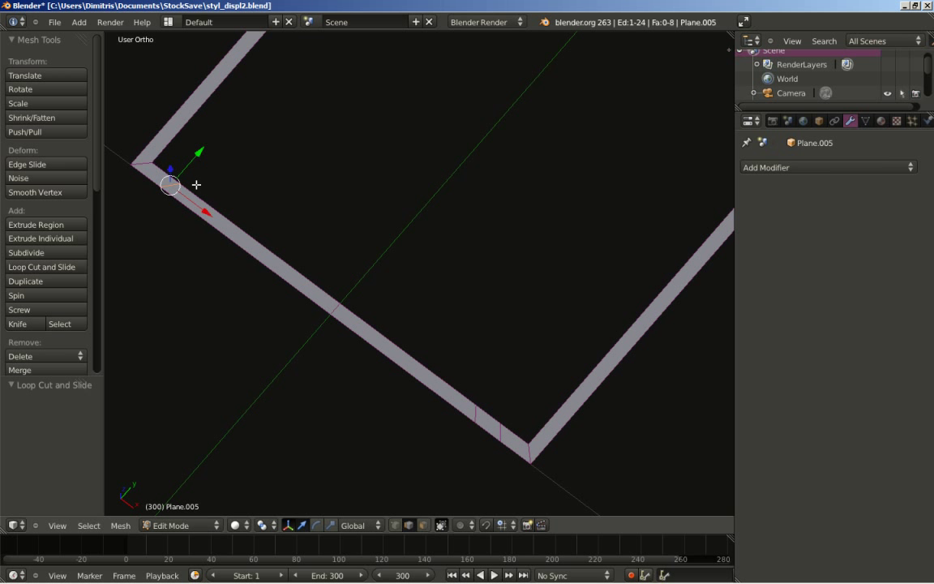
key("ctrl+r")
left_click(281, 258)
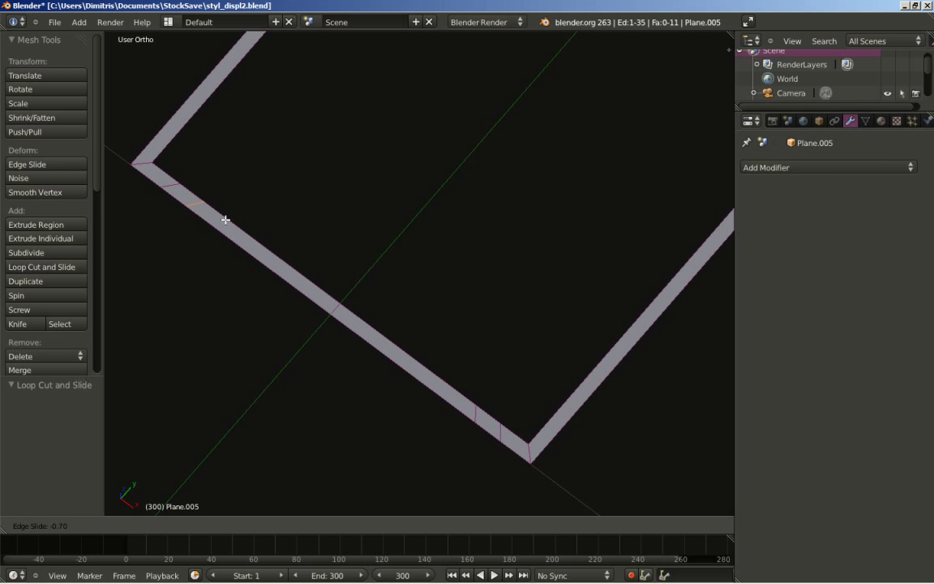
left_click(225, 219)
- Add a centred loop cut across the frame's opposite short side at the +Y end
scroll(258, 284, "down", 6)
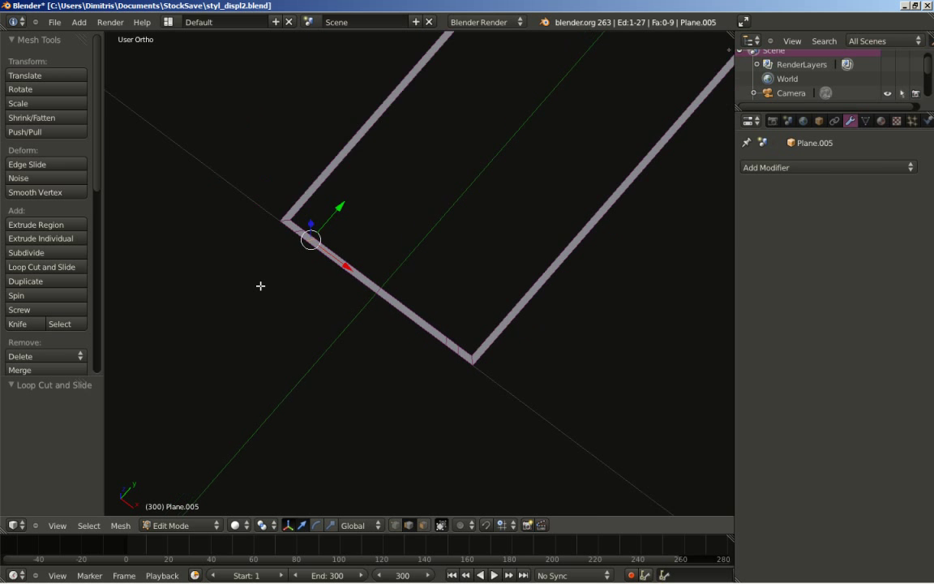
mouse_move(445, 216)
middle_mouse_down("shift")
mouse_move(434, 252)
mouse_move(162, 451)
middle_mouse_up("shift")
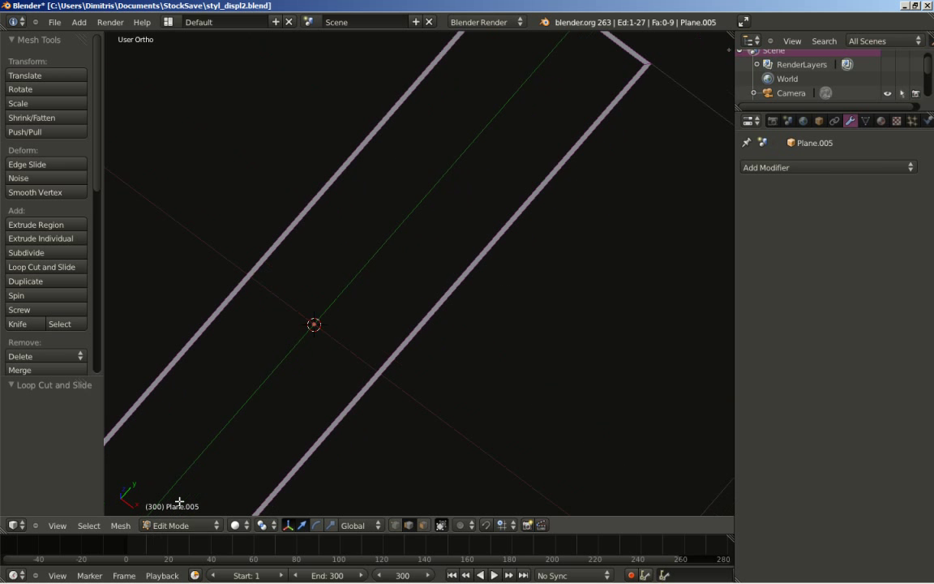
middle_click_drag(505, 100, 359, 332, "shift")
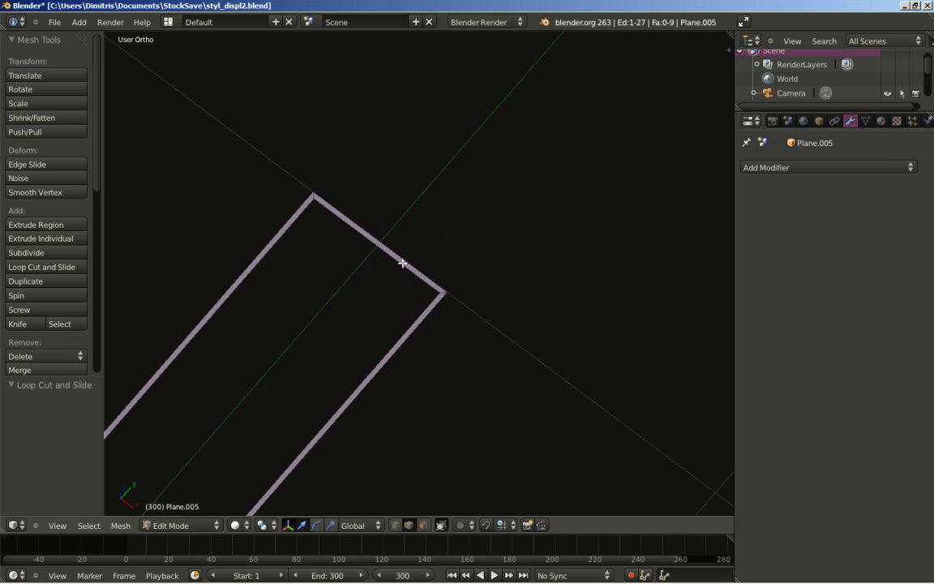
scroll(410, 272, "up", 3)
scroll(409, 272, "up", 2)
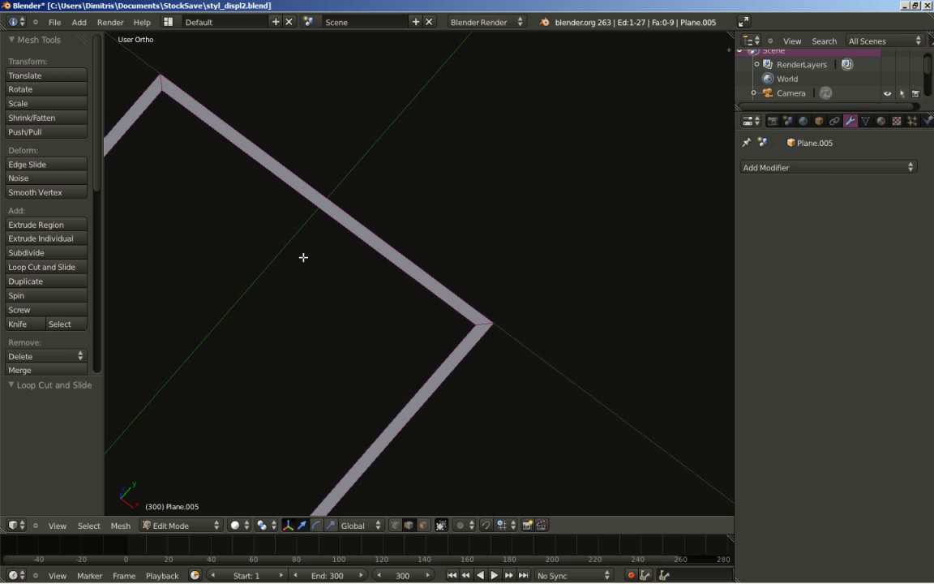
middle_click_drag(303, 256, 398, 309, "shift")
key("ctrl+r")
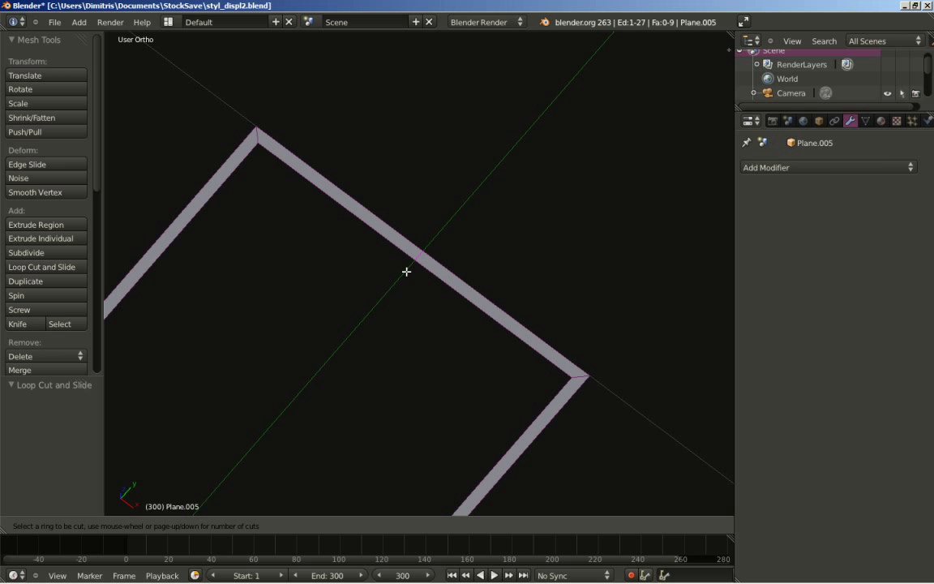
left_click(403, 271)
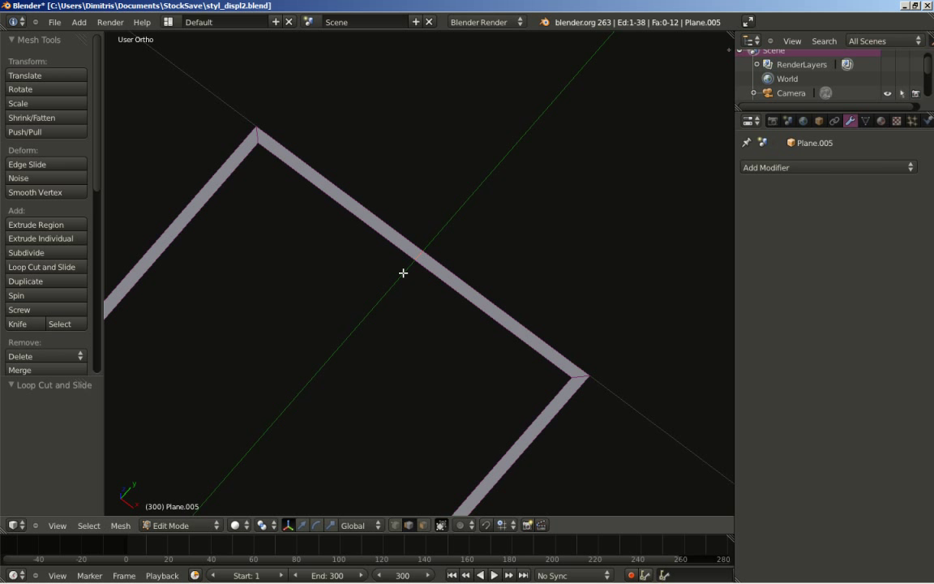
left_click(403, 272)
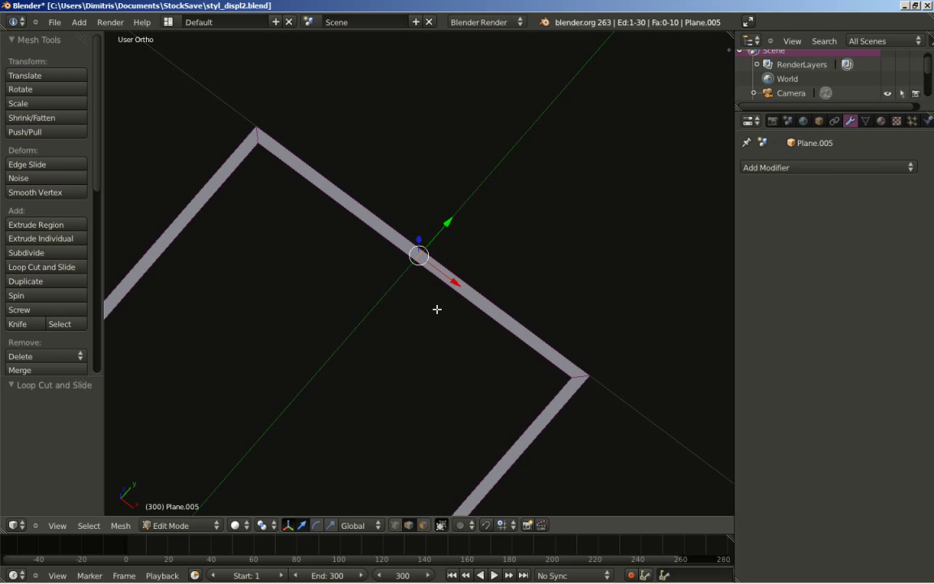
- Add two loop cuts to the +X half of the +Y short side, sliding both close to the corner
key("ctrl+r")
left_click(511, 312)
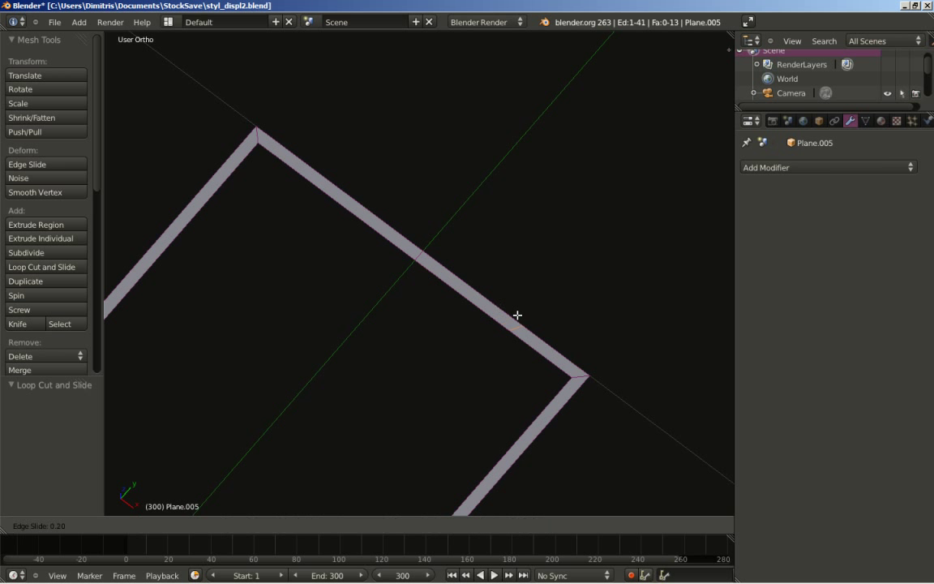
left_click(509, 299)
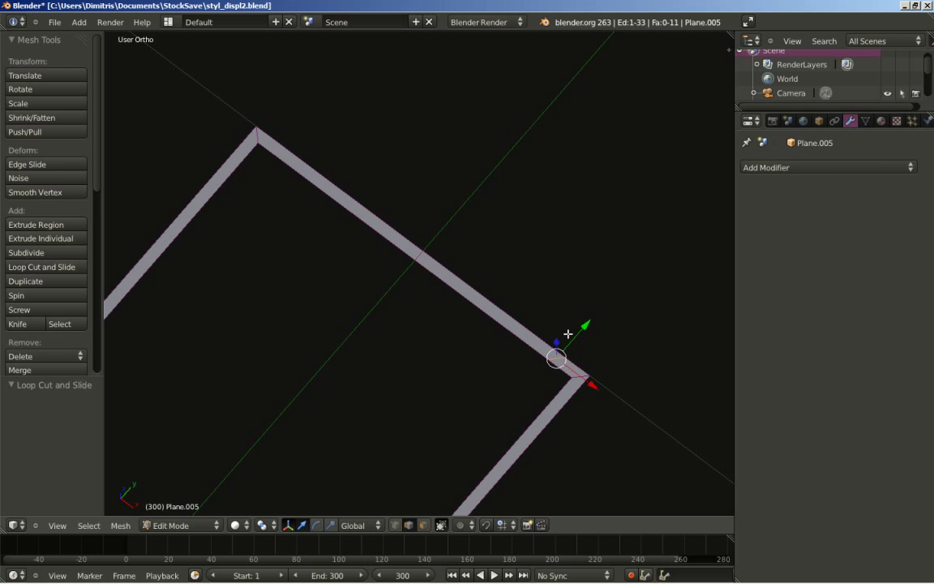
key("ctrl+r")
left_click(457, 295)
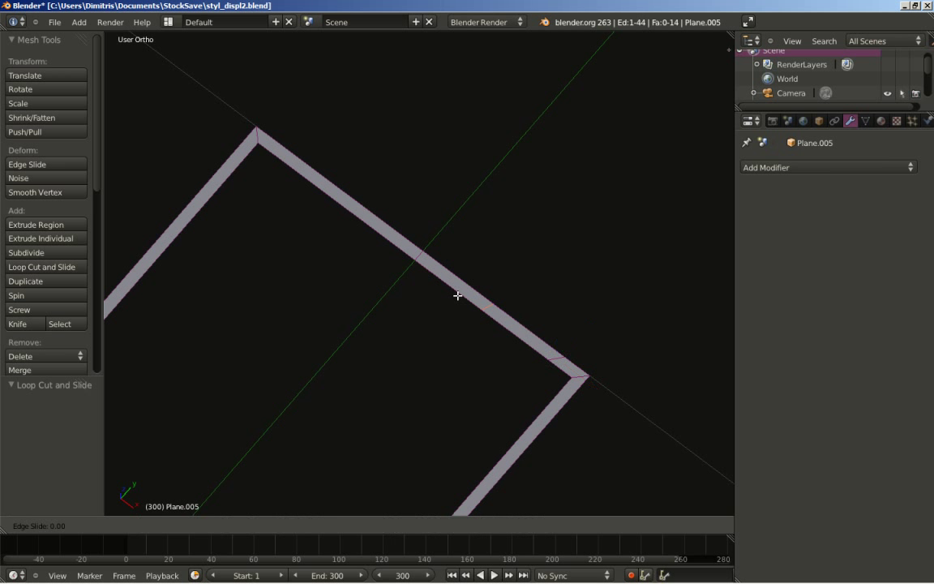
left_click(517, 317)
- Add two loop cuts to the -X half of the +Y short side near the corner, sliding the inner one to -0.70
key("ctrl+r")
left_click(334, 198)
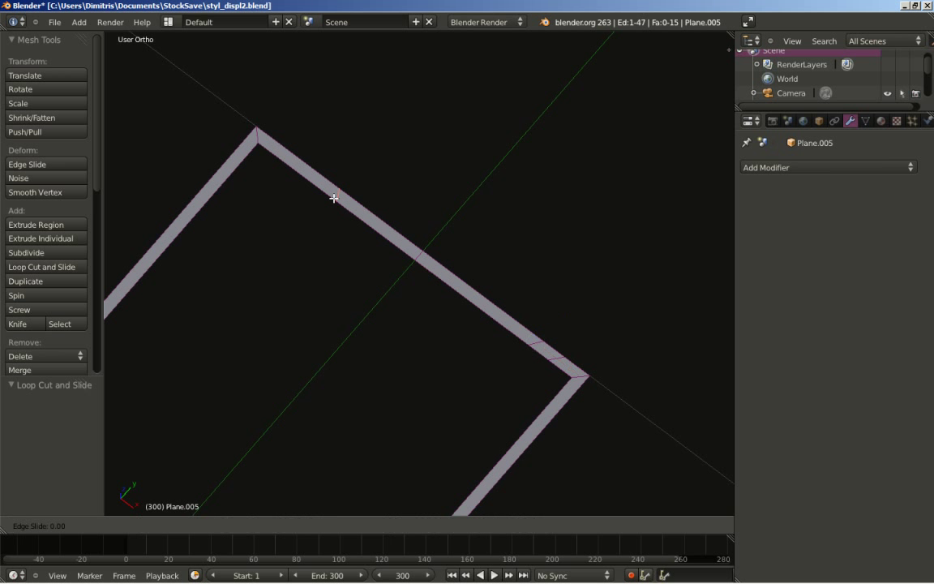
left_click(278, 162)
key("ctrl+r")
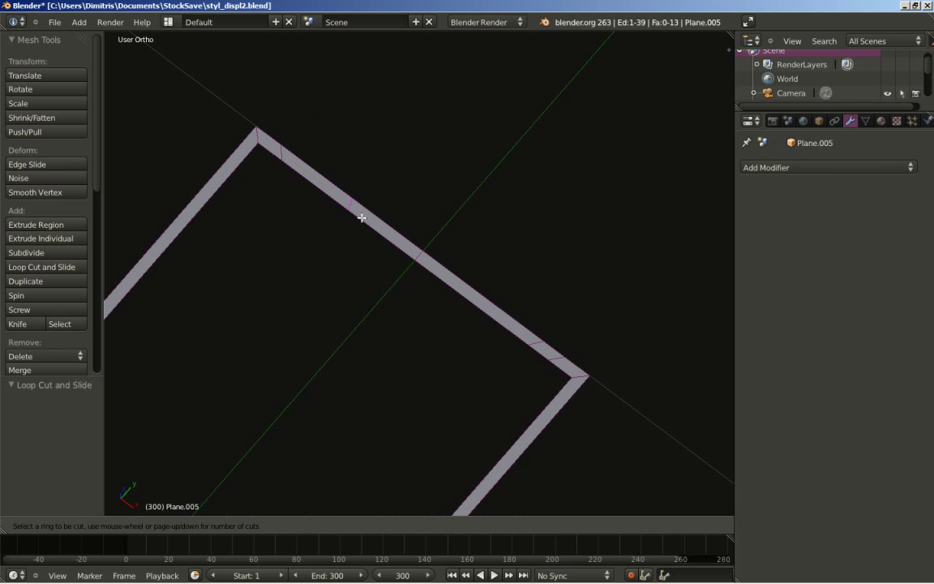
left_click(362, 217)
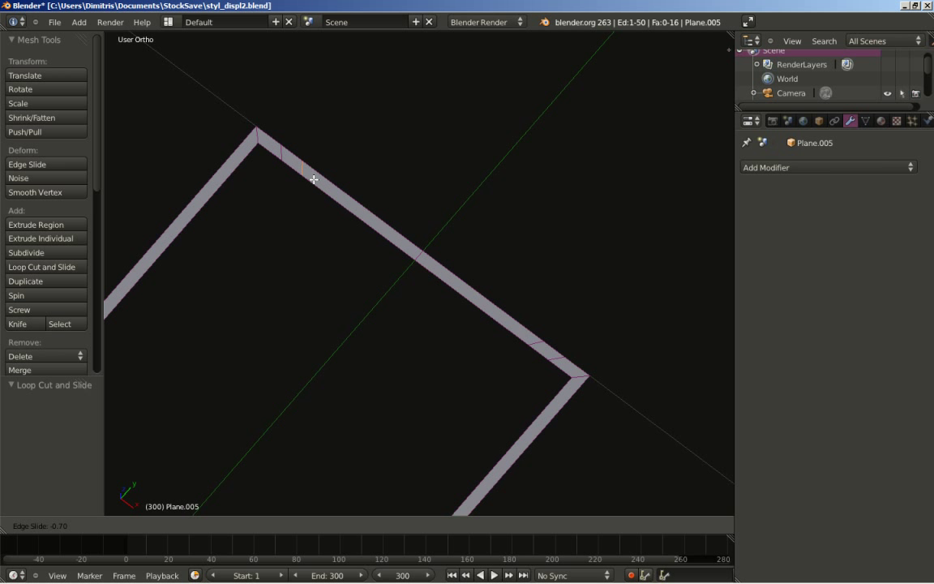
left_click(314, 179)
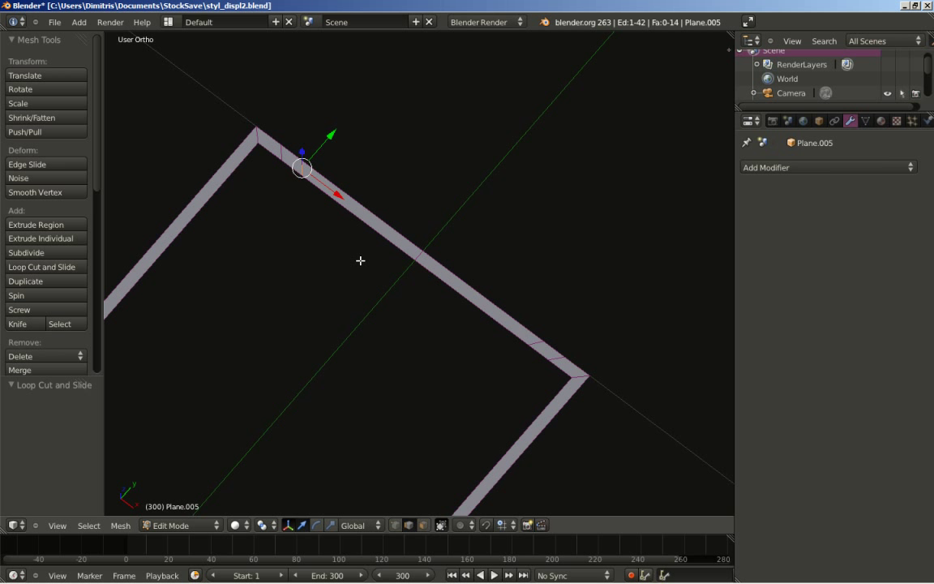
- In vertex select mode, select the three outer-edge vertices on the +Y short side: the centre cut and the inner cut on each half
key("ctrl+Tab")
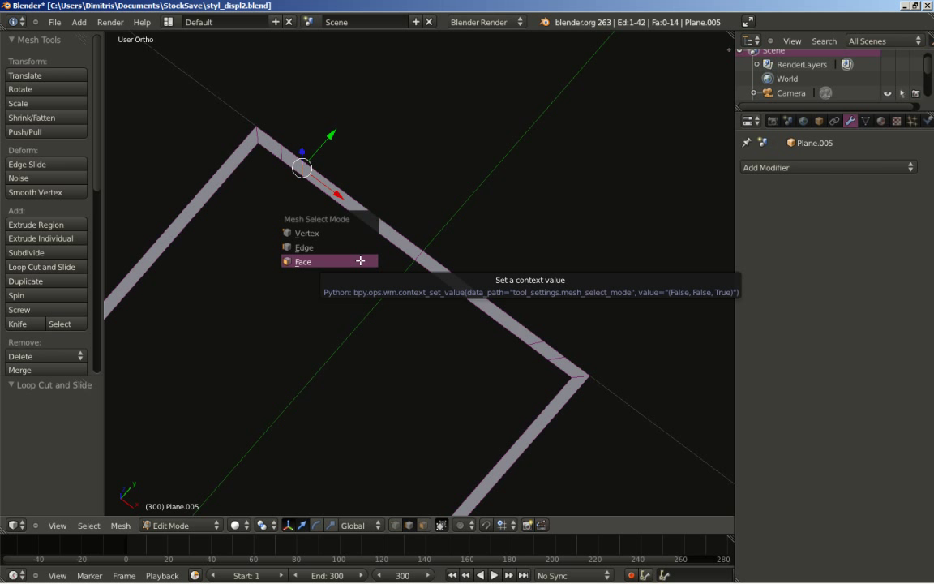
left_click(331, 232)
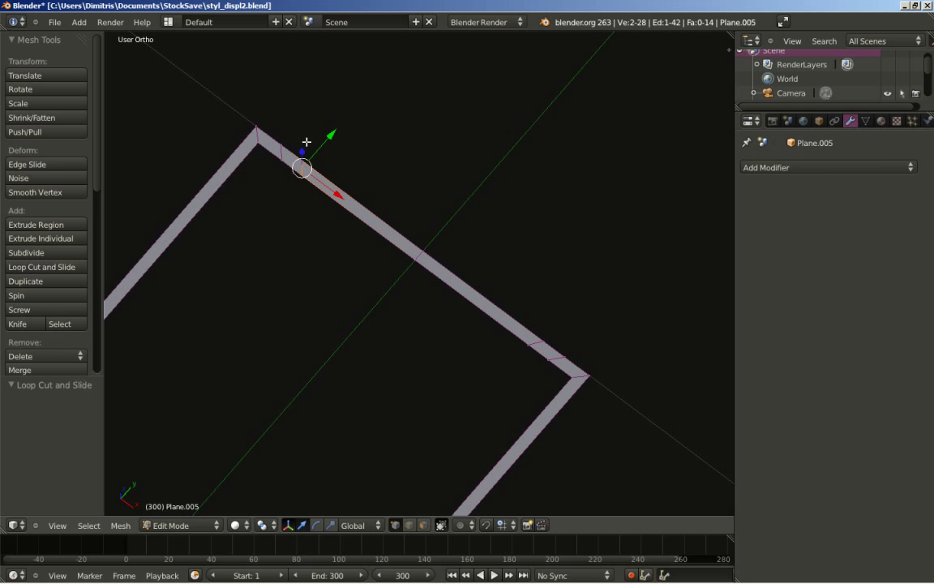
right_click(425, 241)
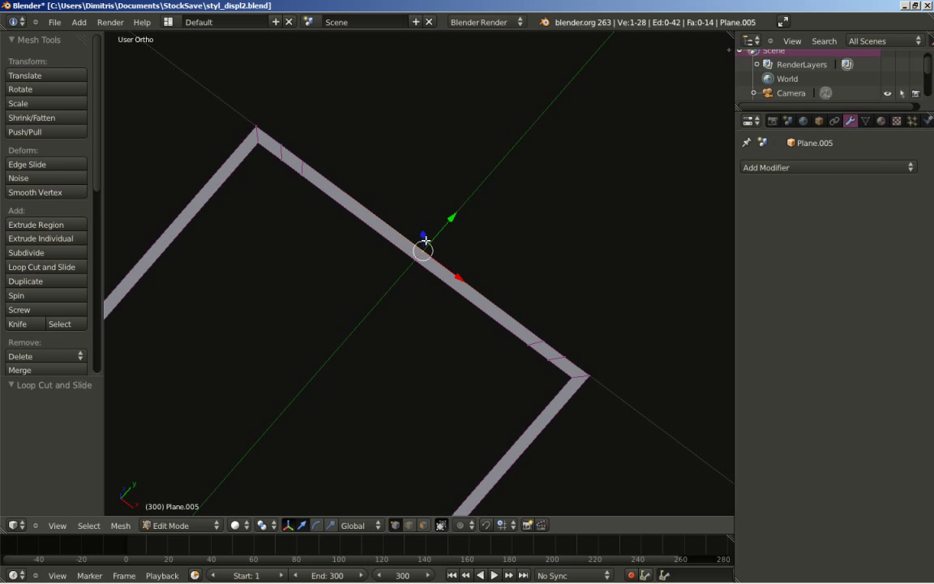
right_click(306, 154, "shift")
right_click(537, 334, "shift")
- Extend the selection with the matching three outer-edge vertices on the frame's -Y short side
scroll(382, 372, "down", 2)
middle_click_drag(373, 377, 534, 137, "shift")
scroll(379, 365, "down", 1)
middle_click_drag(380, 365, 504, 179, "shift")
scroll(505, 179, "up", 2)
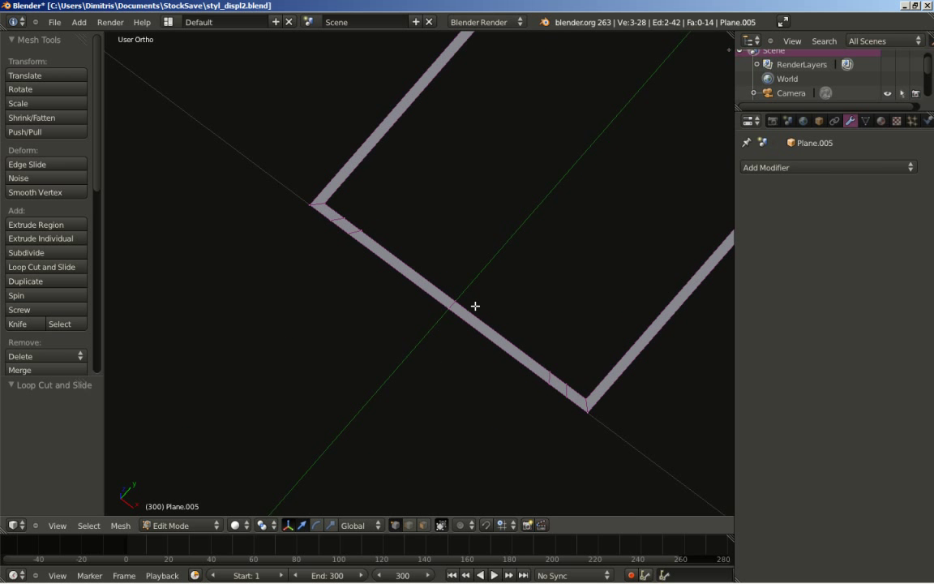
right_click(442, 312, "shift")
right_click(347, 238, "shift")
right_click(537, 386, "shift")
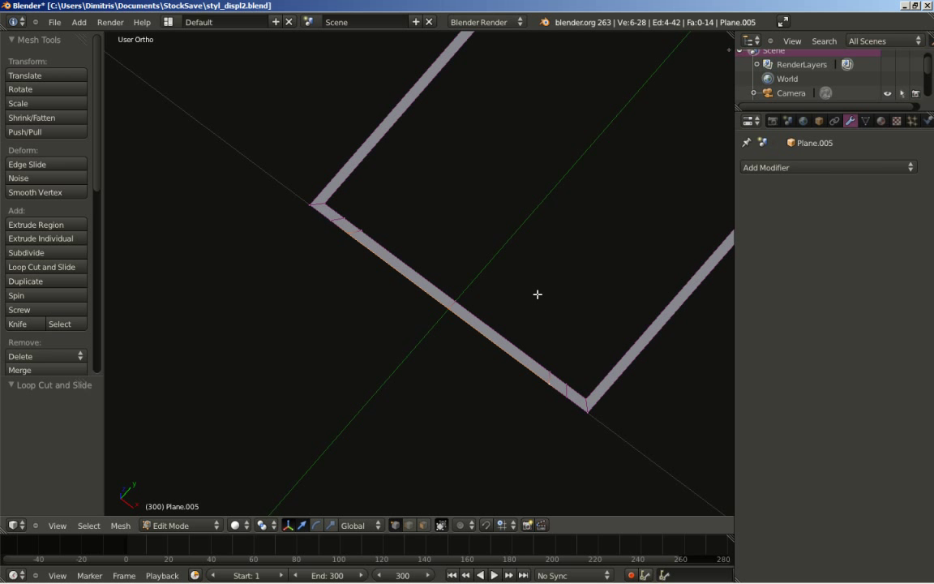
- In top view, scale the selected outer vertices at both ends by about 1.069 along Y to form protruding tabs
key("KP_7")
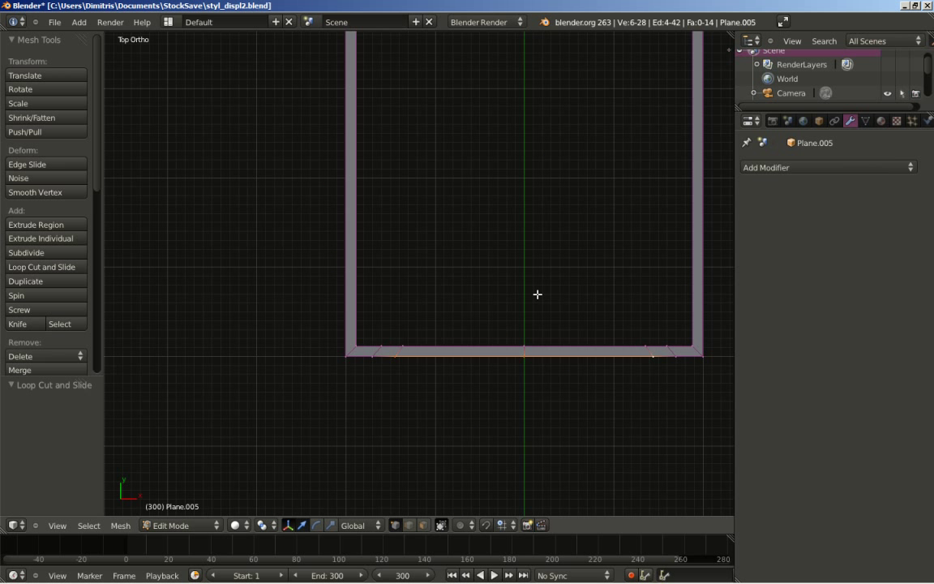
key("Home")
scroll(492, 271, "up", 1)
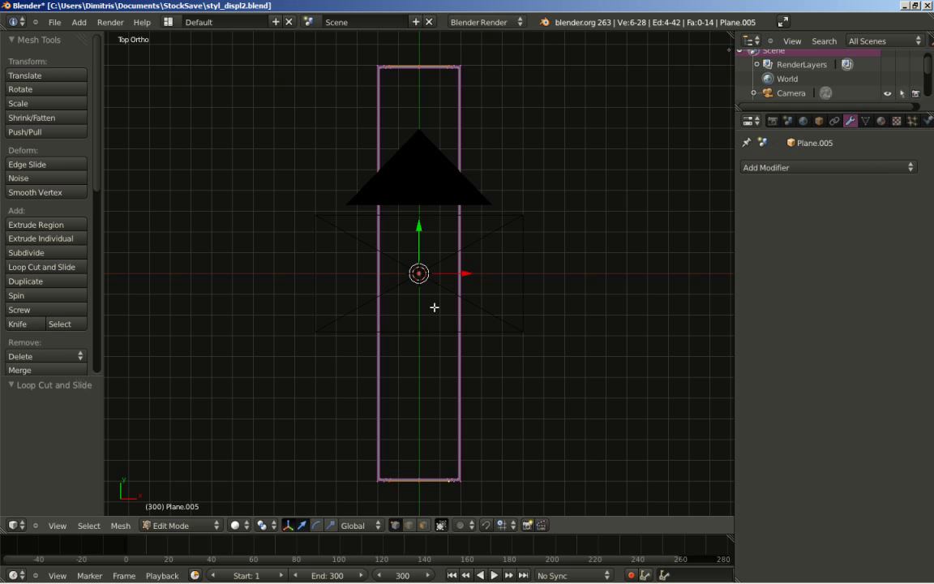
key("s")
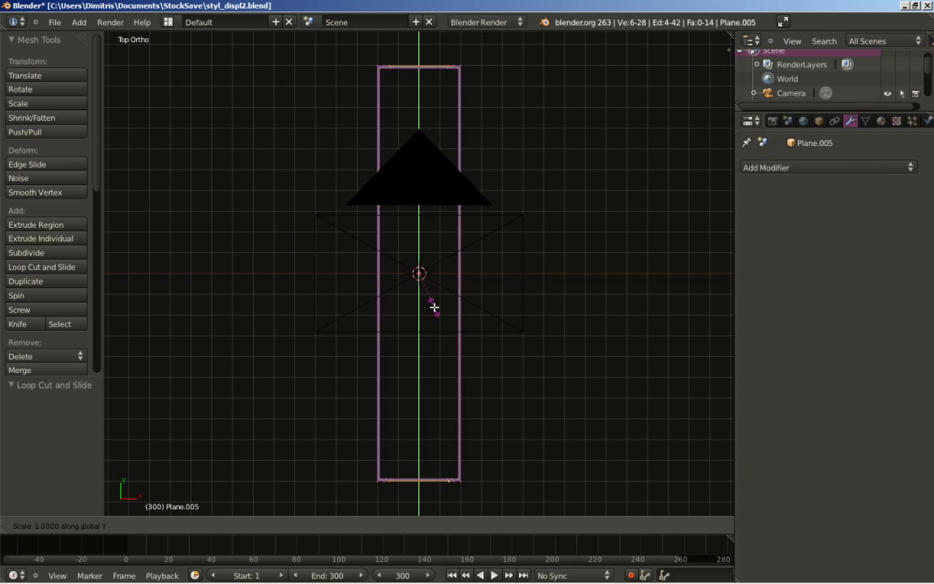
key("y")
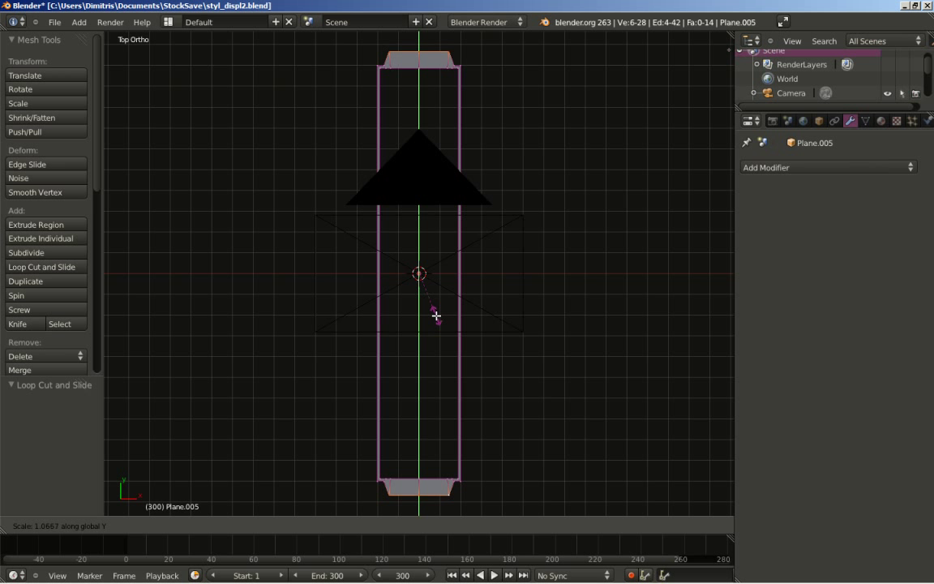
left_click(437, 316)
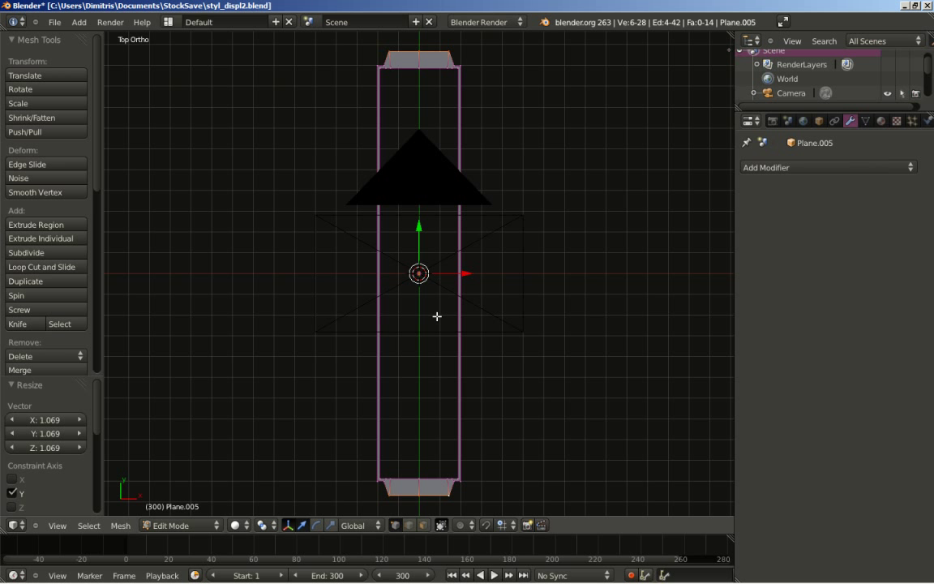
- Scale the tabs' selected outer vertices by 0.9 along X to narrow their tips
middle_click_drag(488, 338, 417, 139, "shift")
scroll(417, 262, "up", 8)
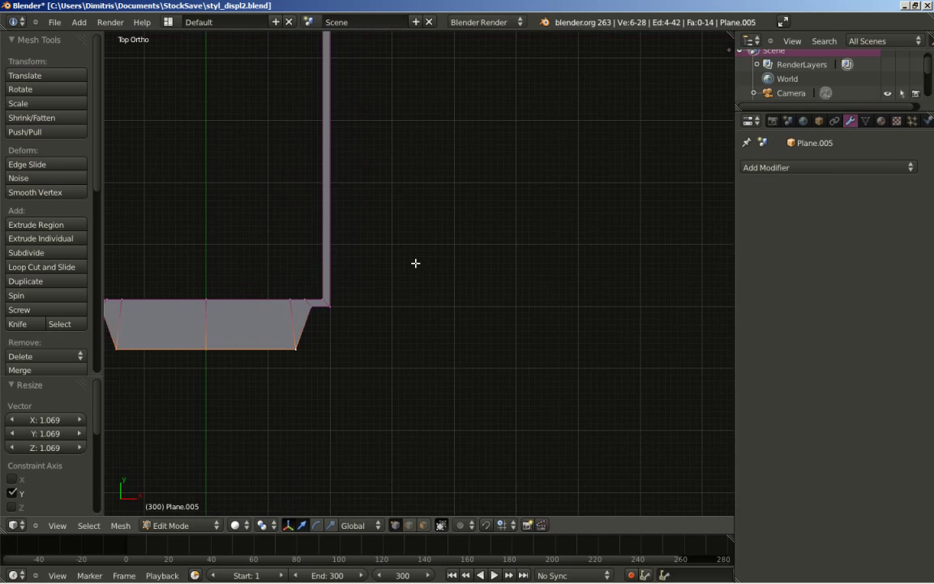
scroll(588, 260, "down", 3)
key("s")
key("x")
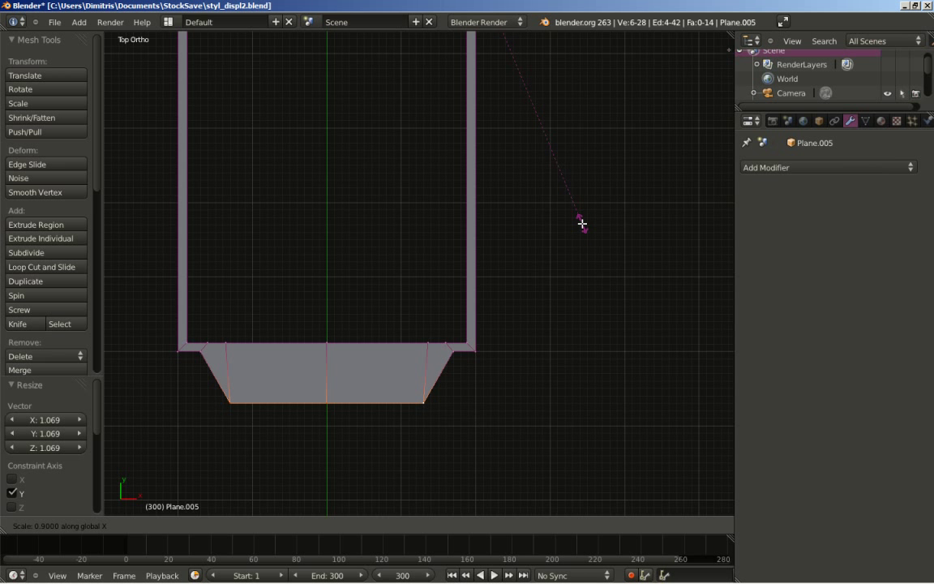
left_click(582, 224)
- Return to Object Mode and assign the existing White material to the frame
scroll(577, 263, "down", 6)
middle_click_drag(567, 212, 540, 417, "shift")
scroll(533, 354, "down", 3)
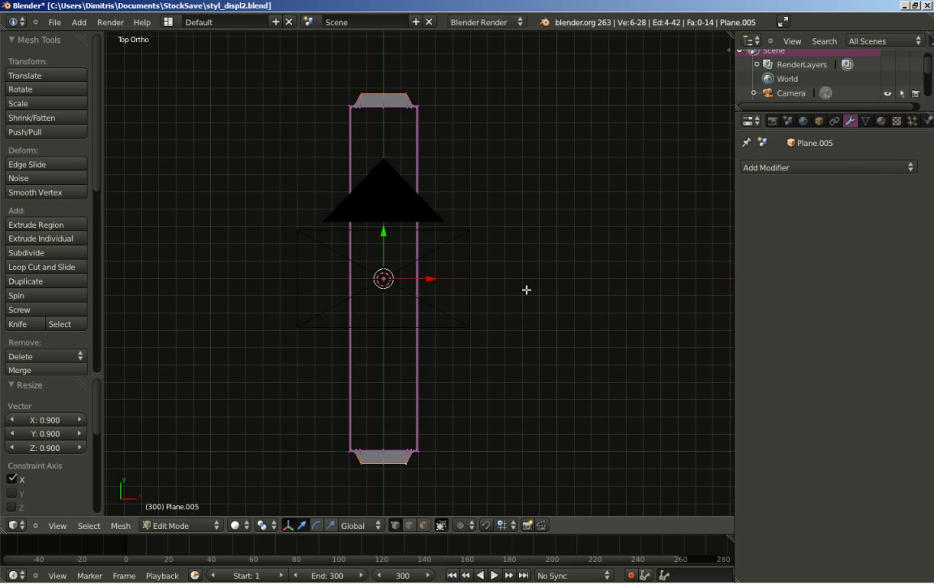
key("Tab")
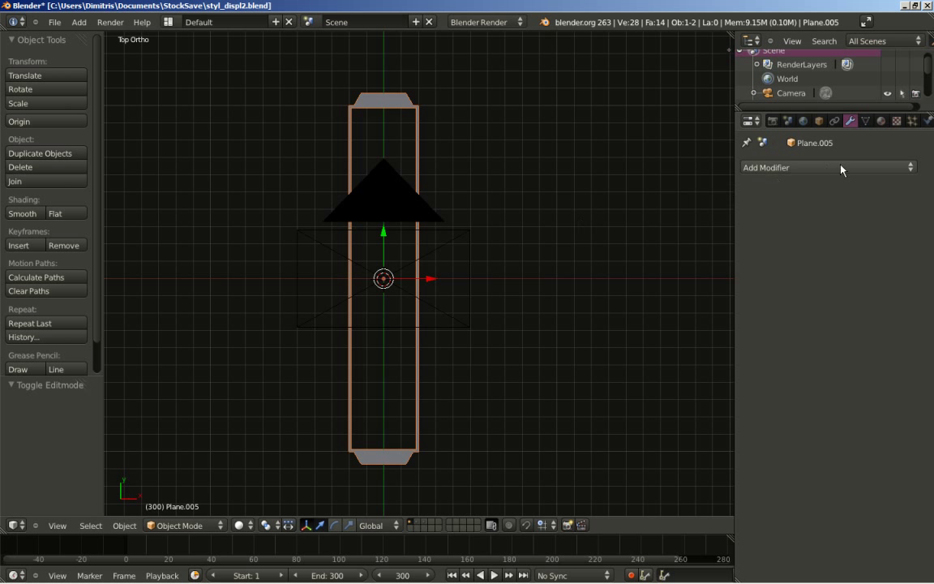
left_click(880, 121)
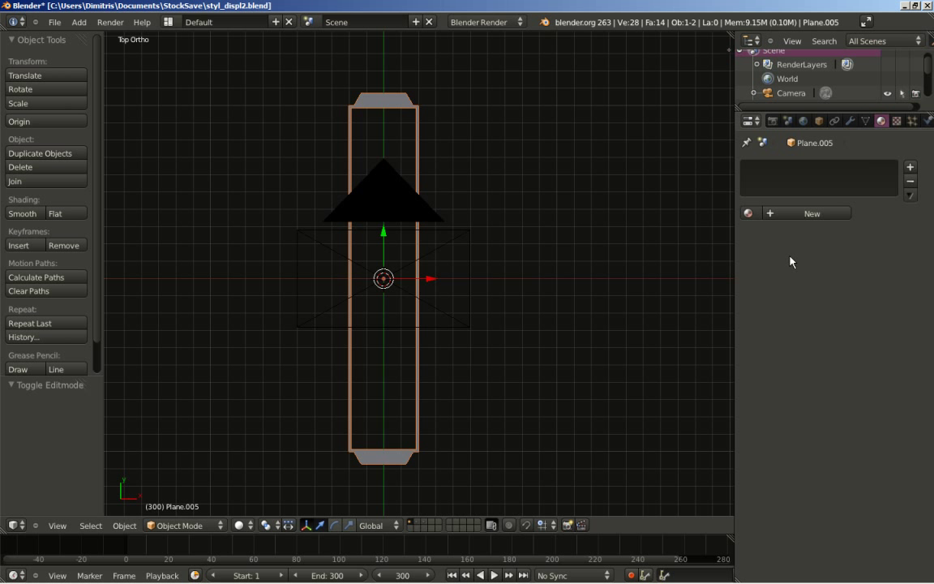
left_click(749, 215)
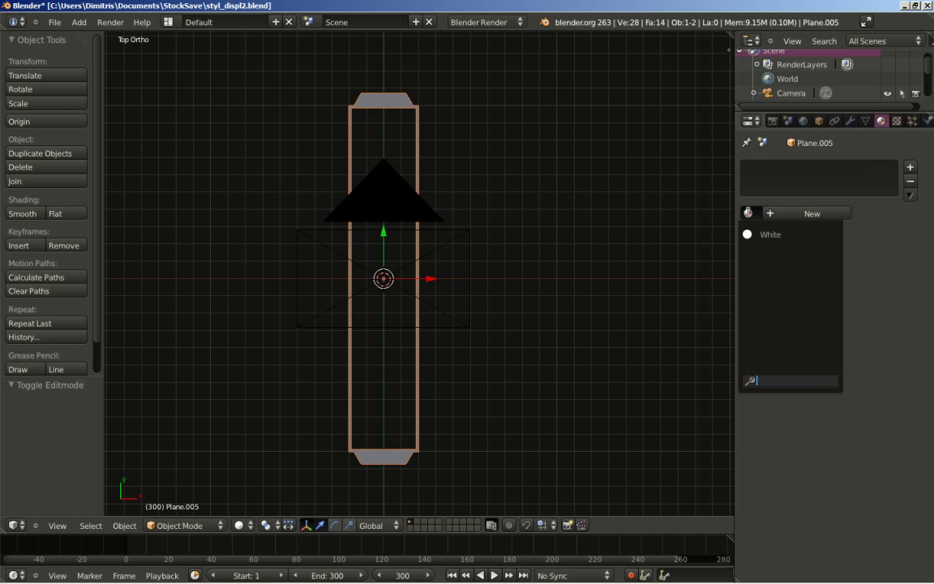
left_click(790, 234)
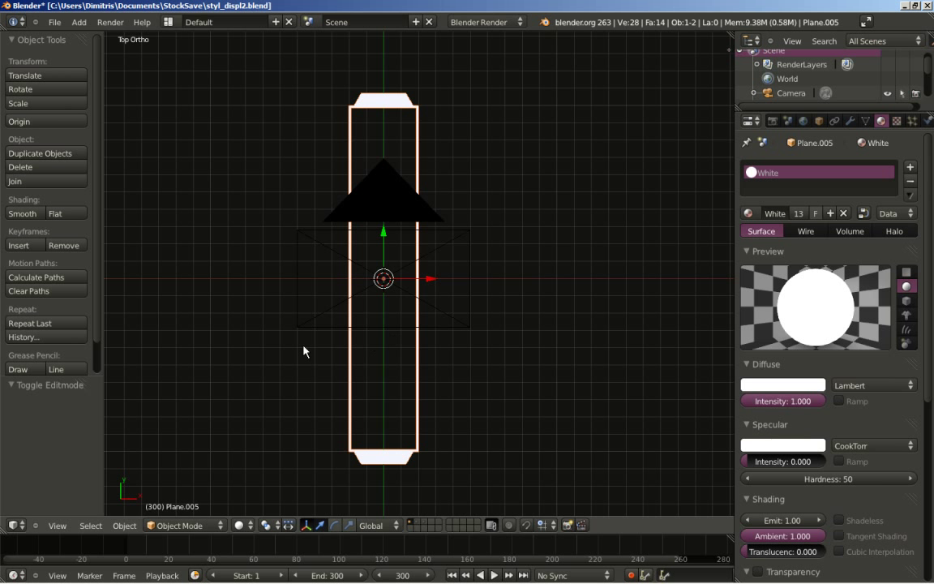
- Add a new plane at the frame's centre and scale it down by 0.1 twice
key("shift+a")
mouse_move(263, 344)
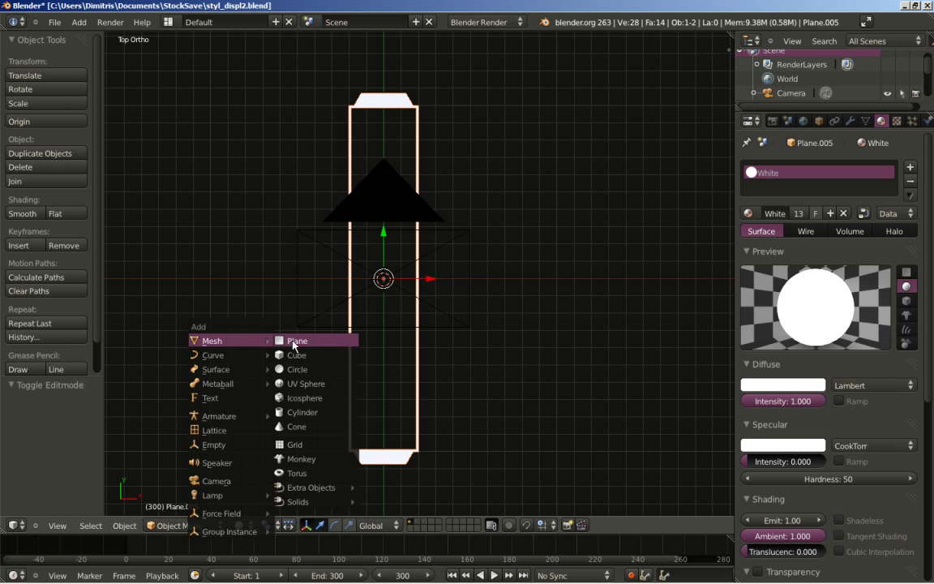
left_click(293, 343)
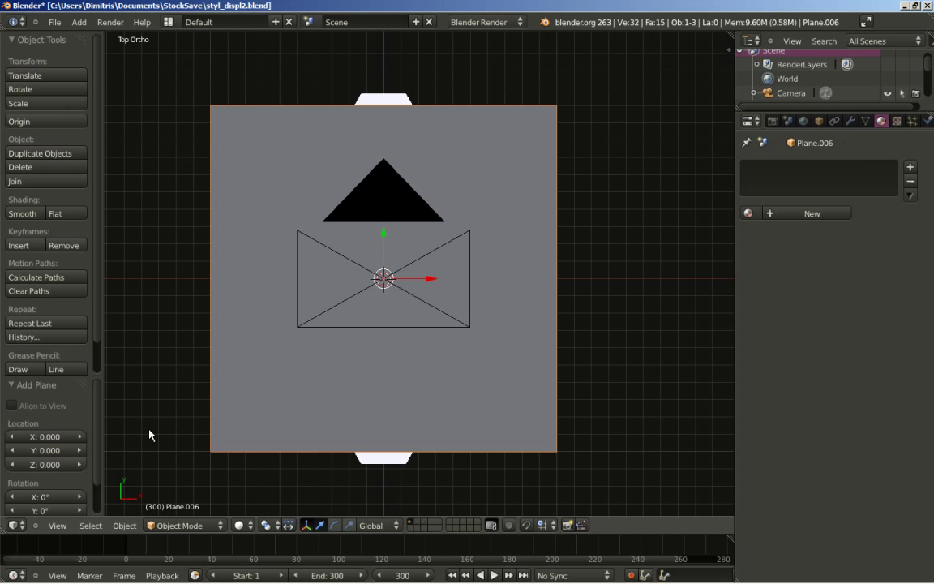
key("s")
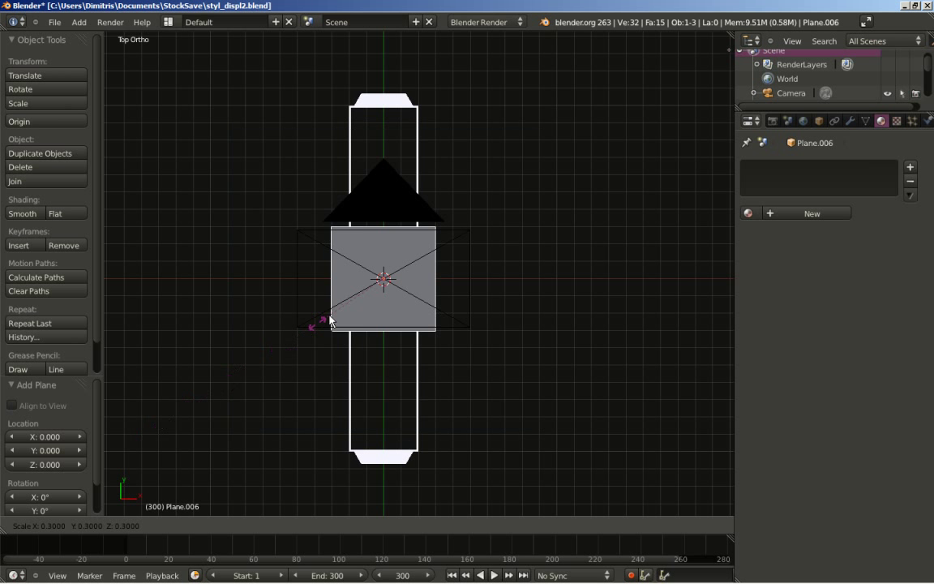
left_click(364, 298)
scroll(365, 306, "up", 6)
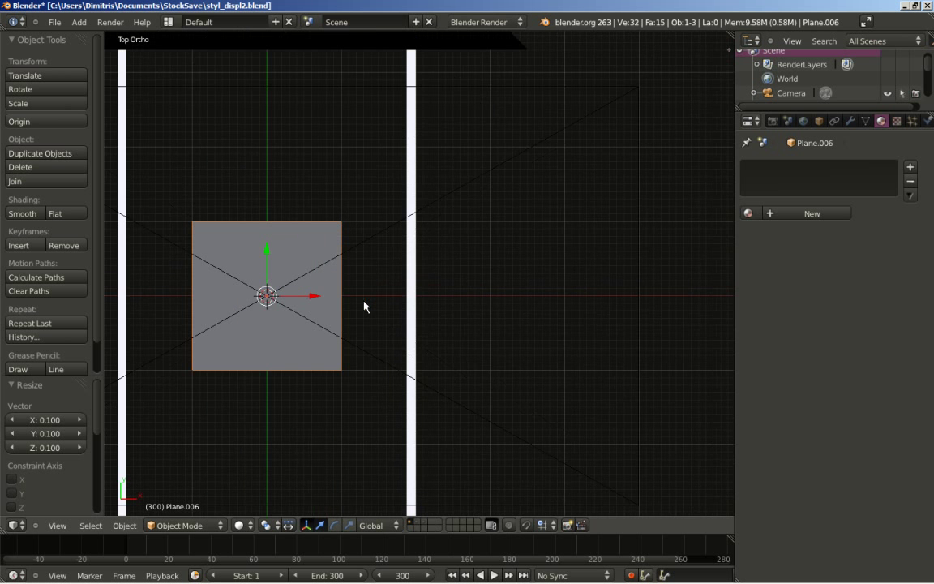
scroll(381, 357, "up", 1)
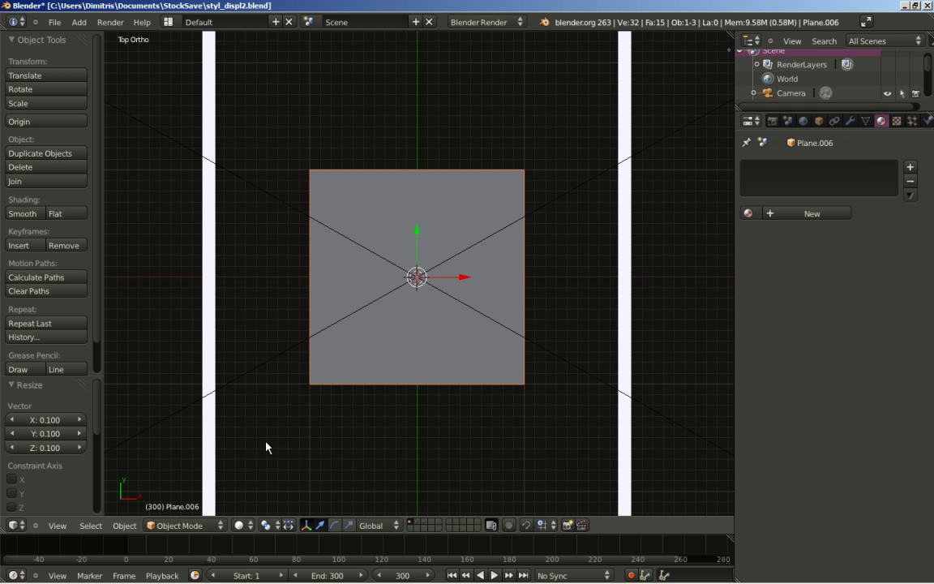
key("s")
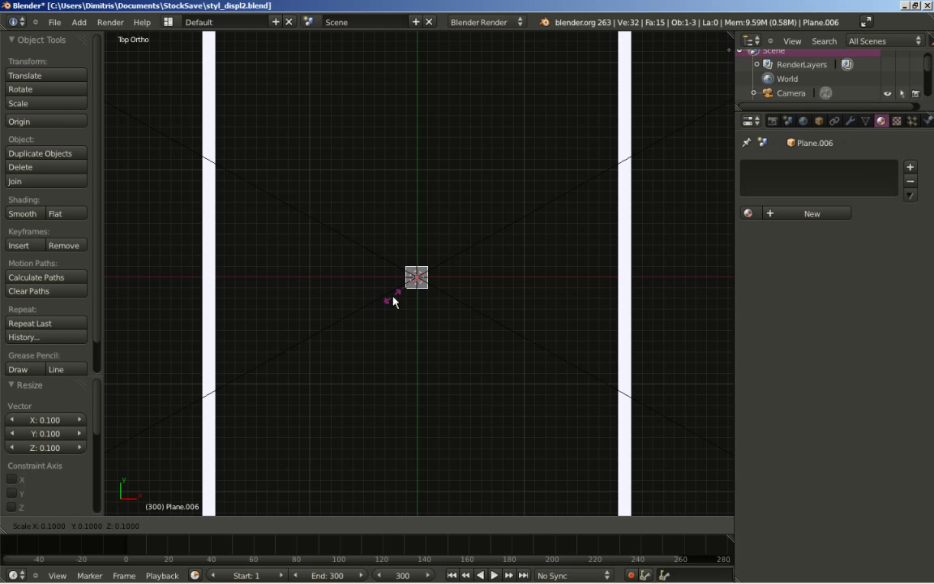
left_click(392, 301)
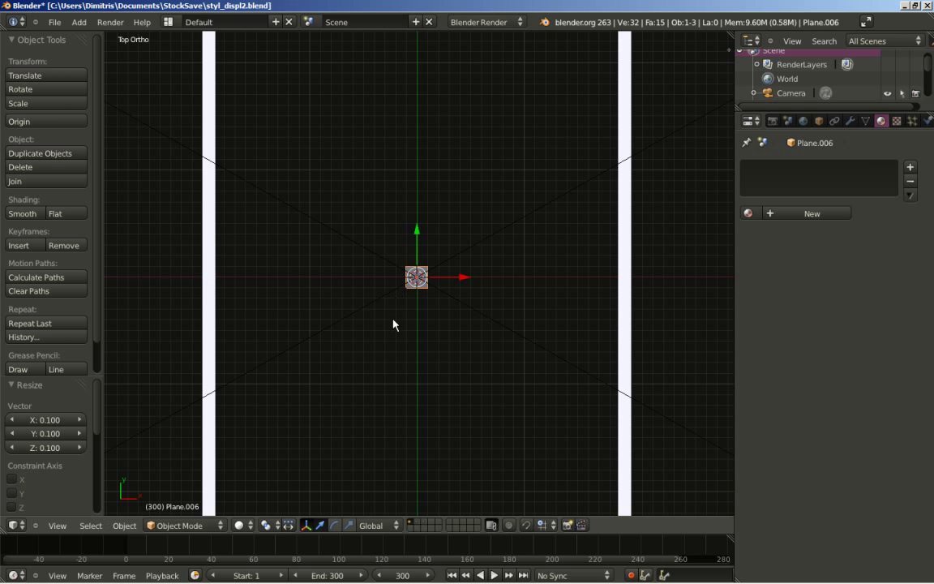
- Scale the small plane by 2.5 along X to make a short horizontal bar
scroll(393, 323, "up", 3)
scroll(394, 323, "down", 2)
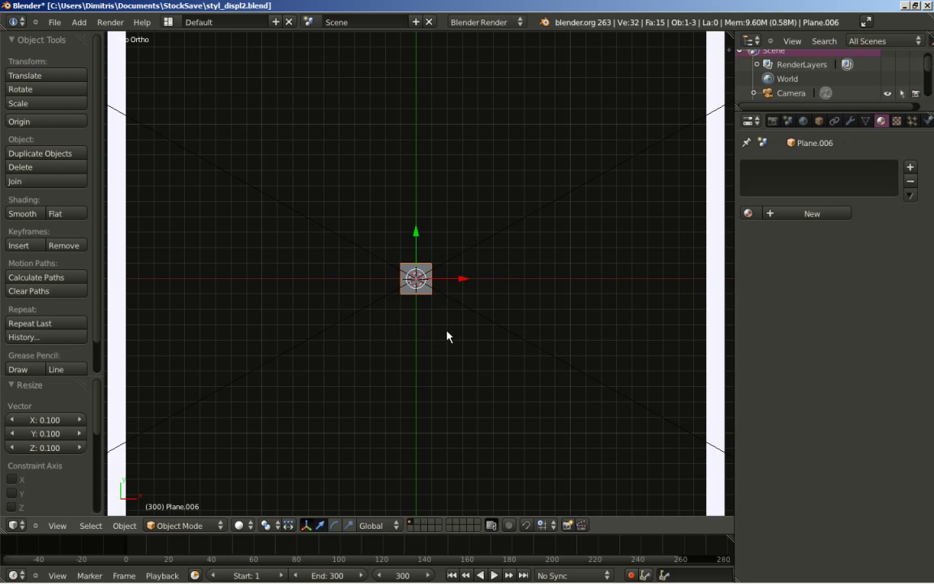
key("s")
key("x")
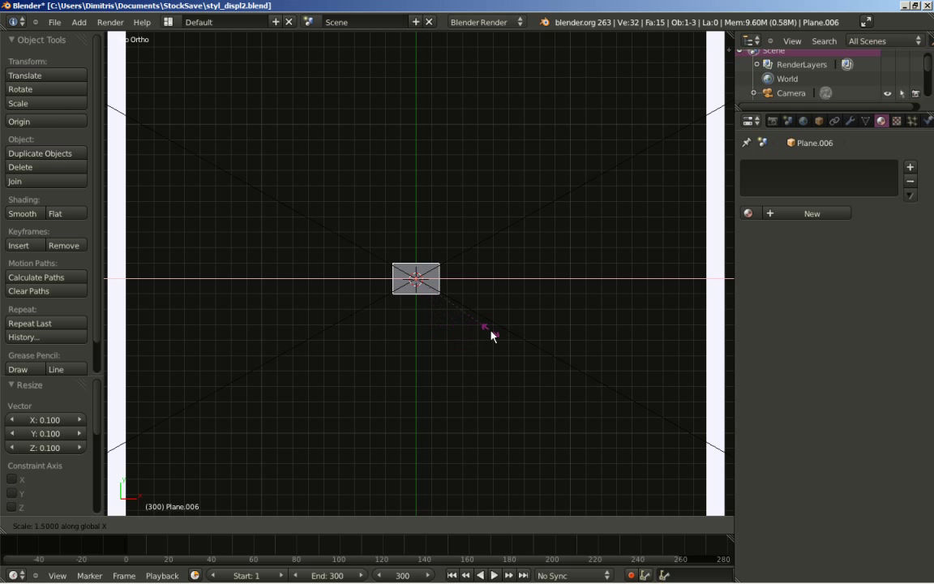
left_click(556, 328)
- Move the small bar 0.170 along X and -0.900 along Y to the frame's long side, and assign it the White material
scroll(546, 330, "down", 5)
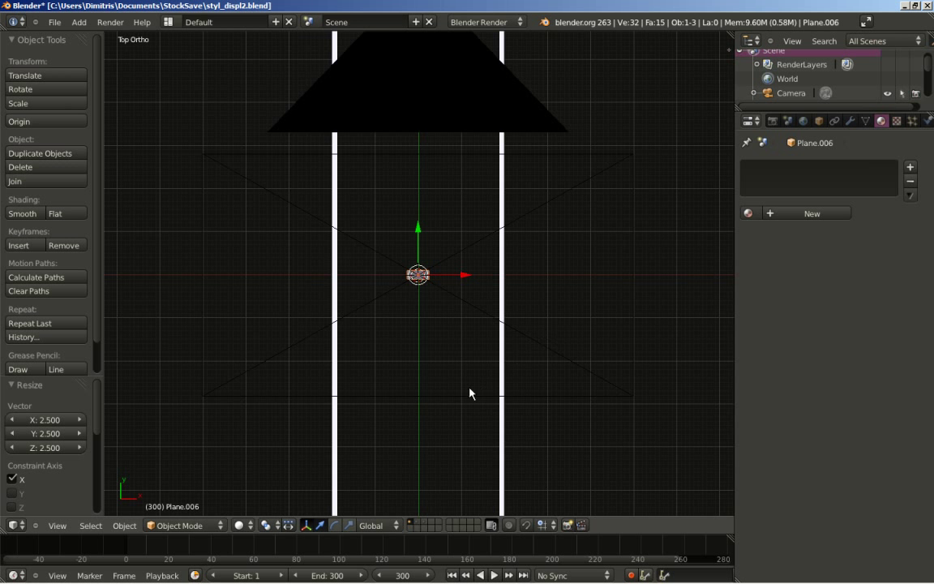
middle_click_drag(469, 392, 446, 181, "shift")
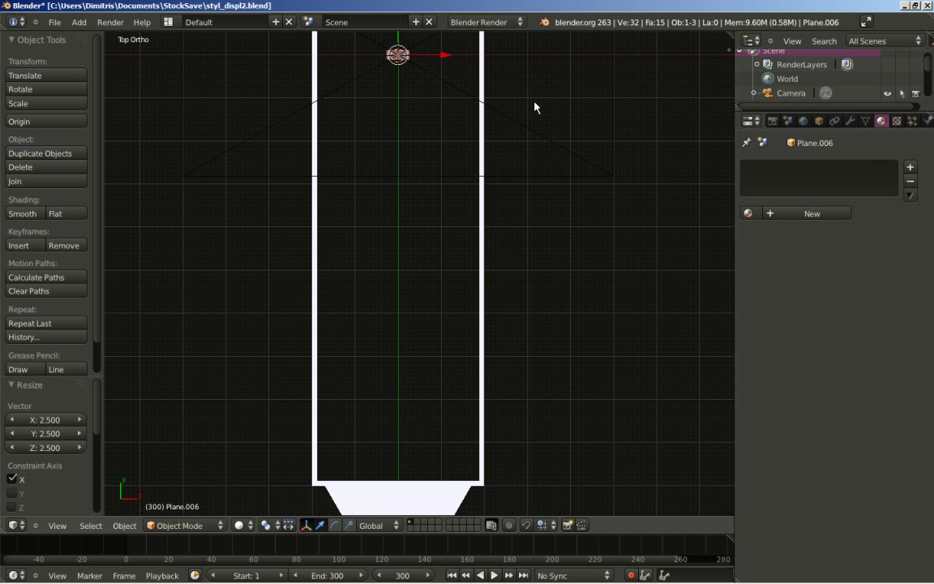
key("g")
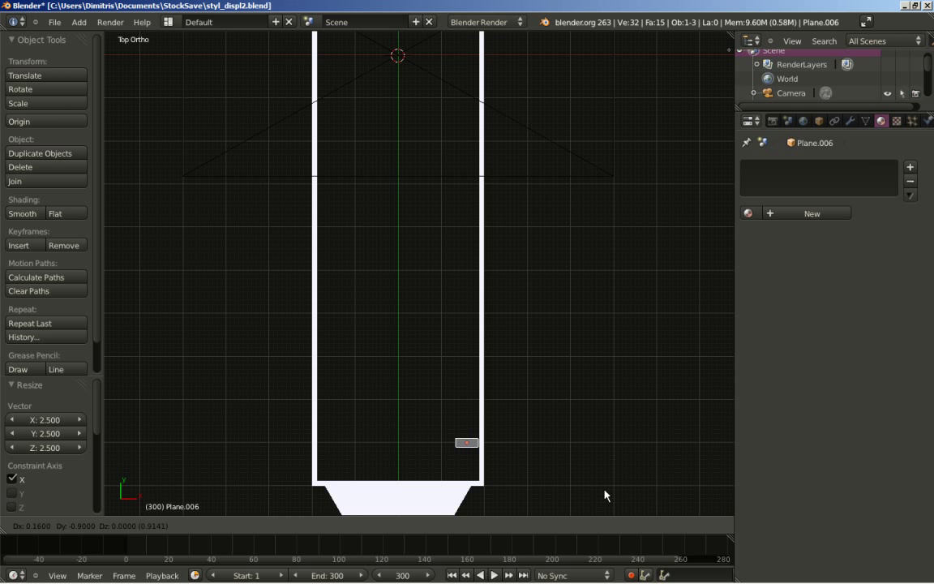
left_click(603, 494)
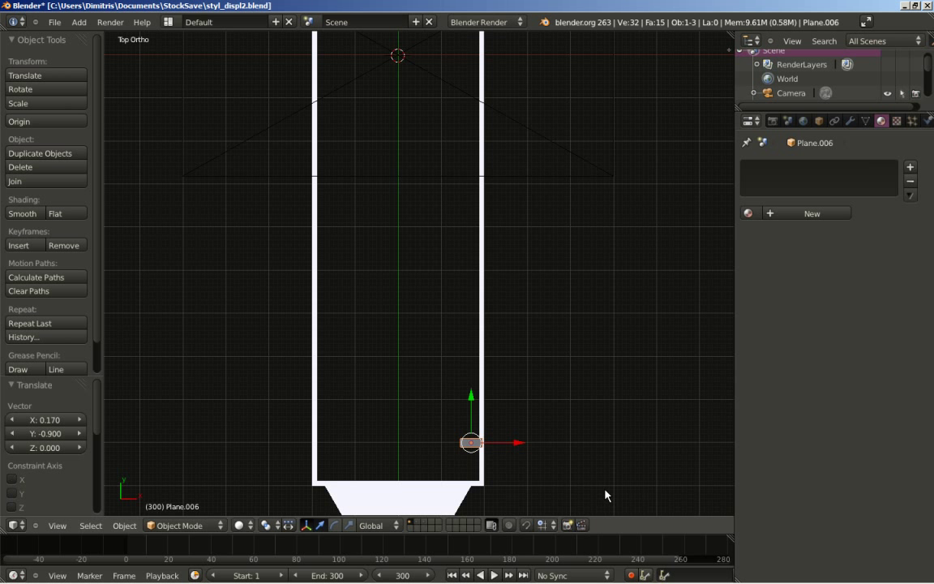
left_click(749, 213)
left_click(770, 233)
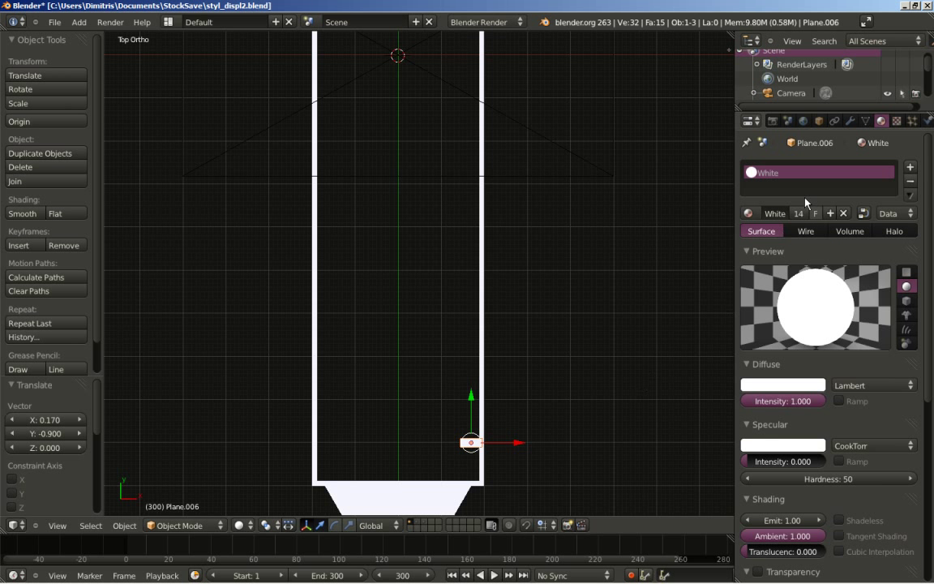
- Add an Array modifier to the small bar and turn off its Relative Offset
left_click(850, 122)
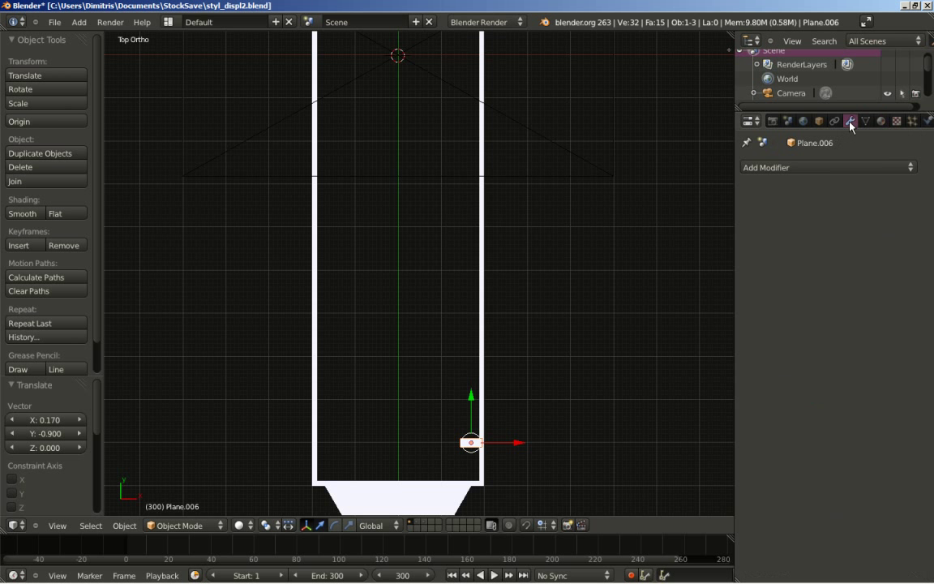
left_click(816, 167)
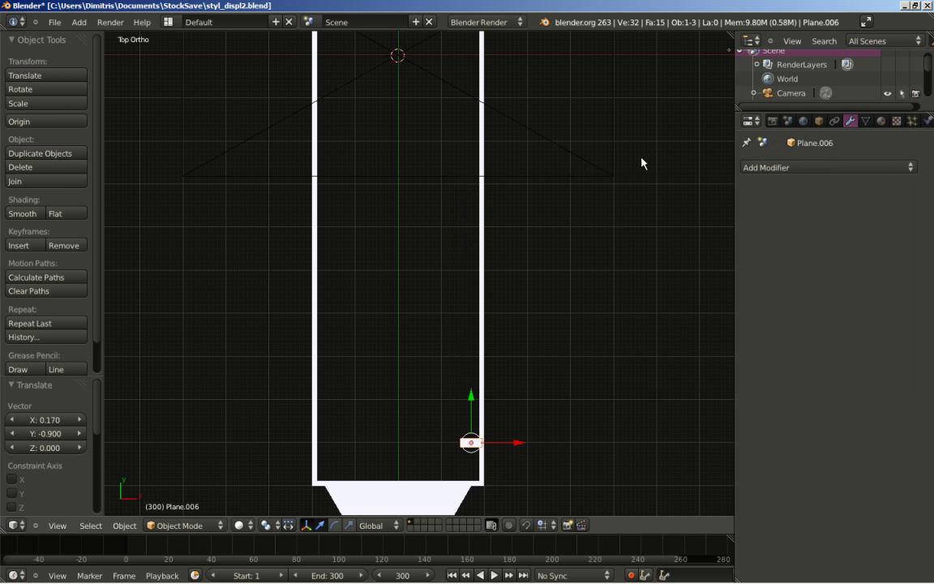
left_click(750, 167)
left_click(625, 206)
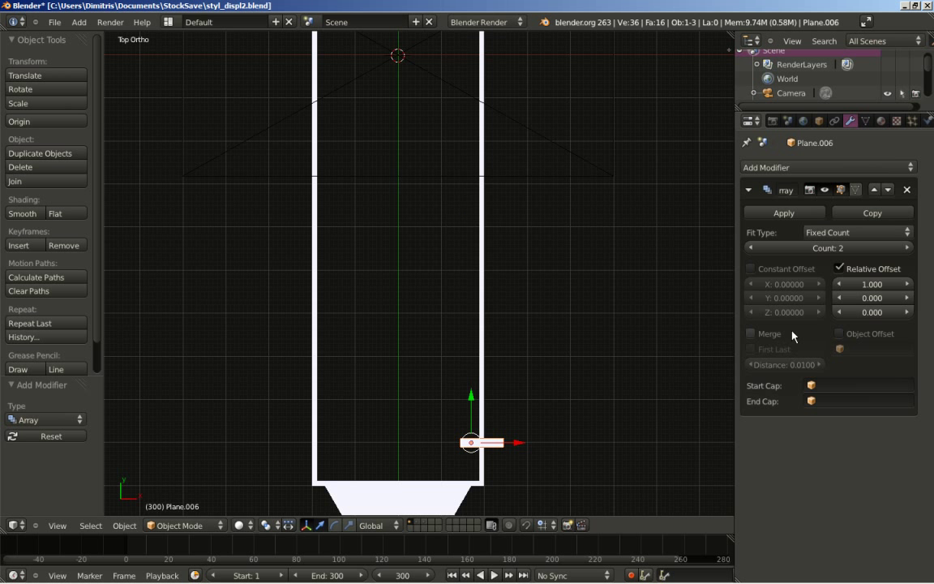
left_click(839, 269)
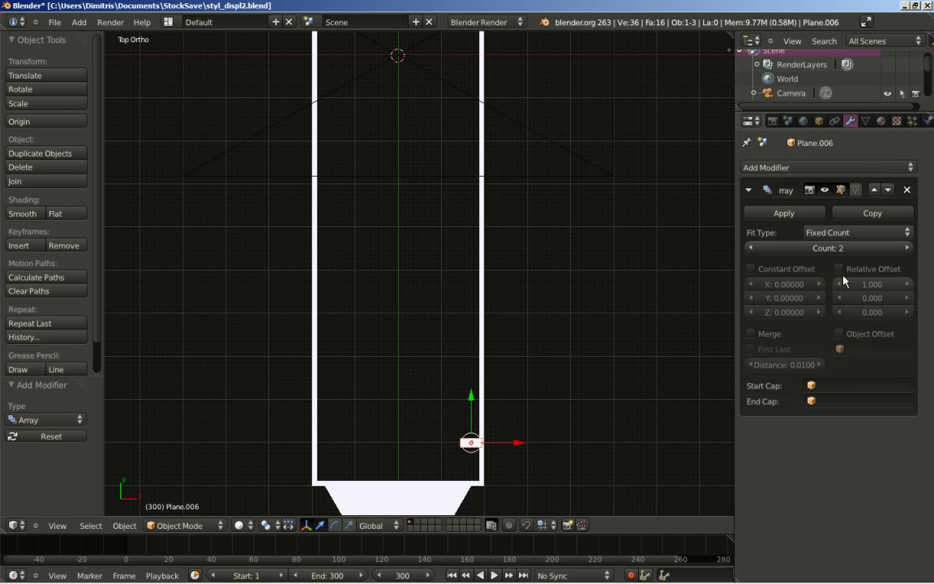
- Enable the bar array's Constant Offset and set its Y distance to 10
left_click(751, 269)
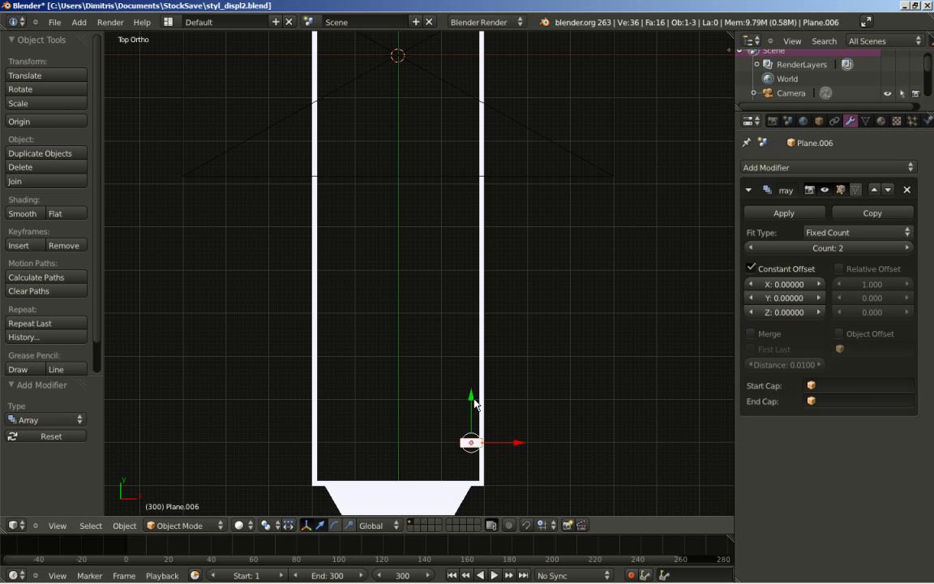
left_click(769, 297)
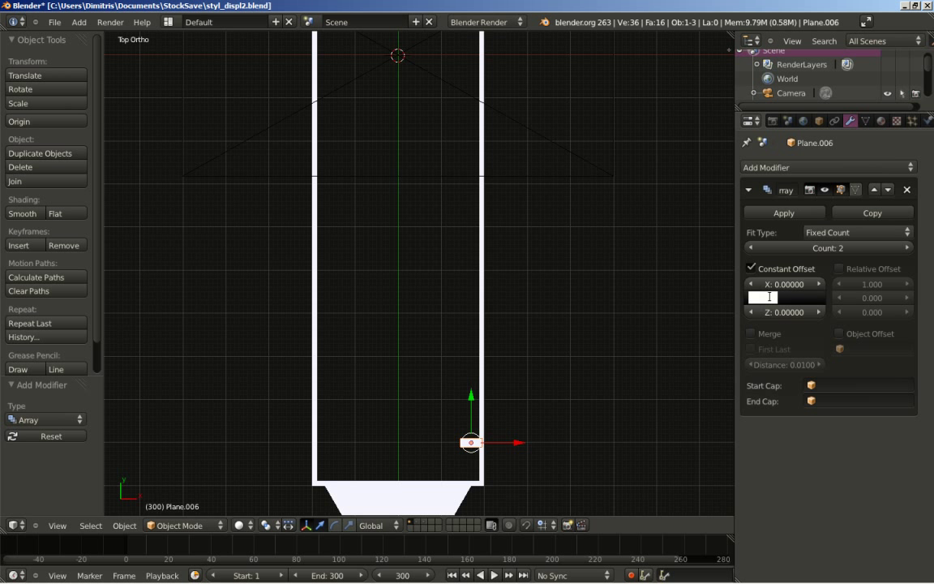
type("5")
key("Return")
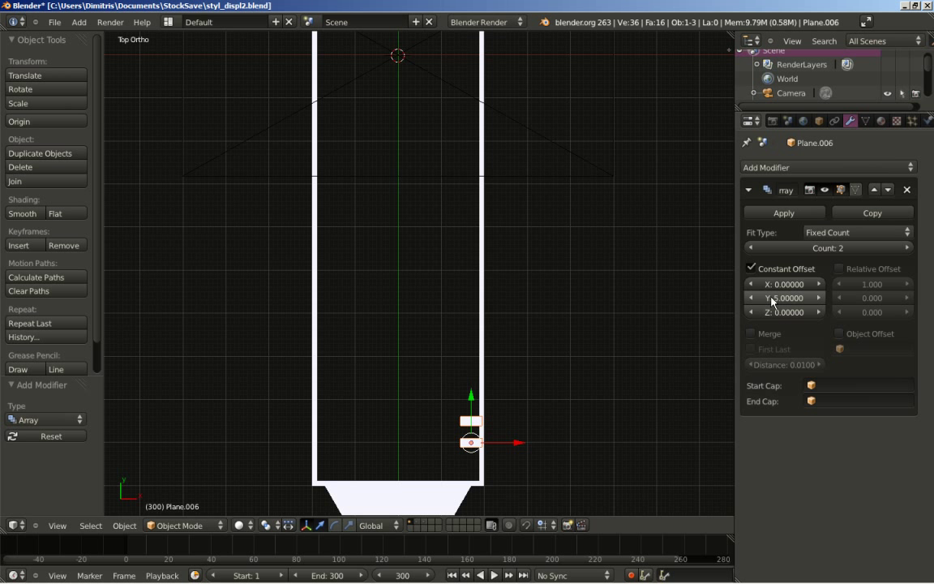
left_click(771, 298)
type("10")
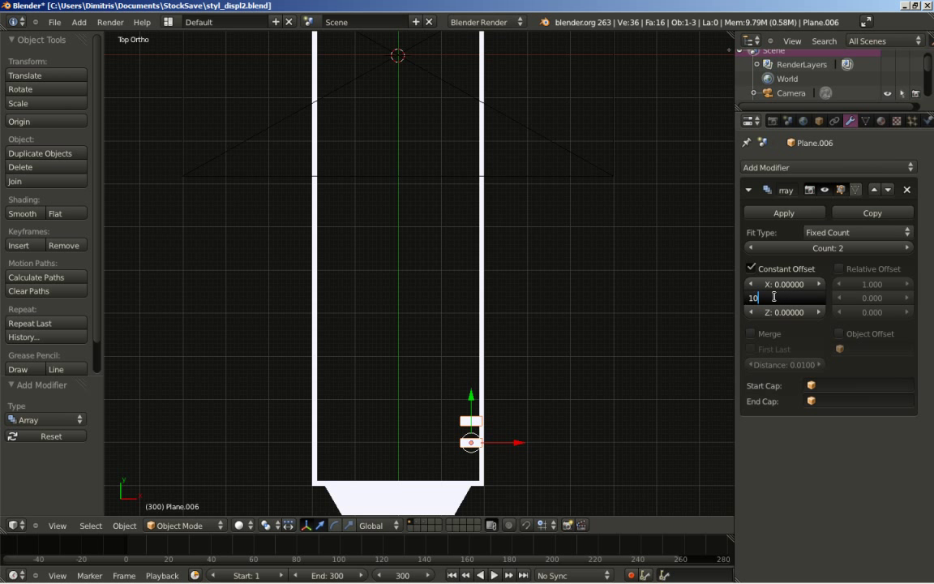
key("Return")
- Raise the array count to 19 so the tick bars run along the frame's whole long side
scroll(615, 328, "down", 1)
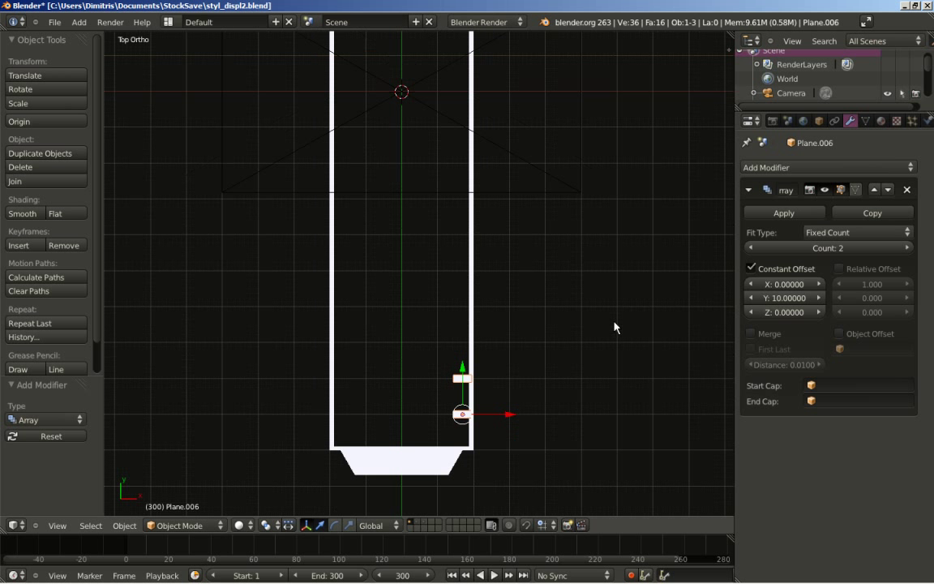
scroll(614, 327, "down", 3)
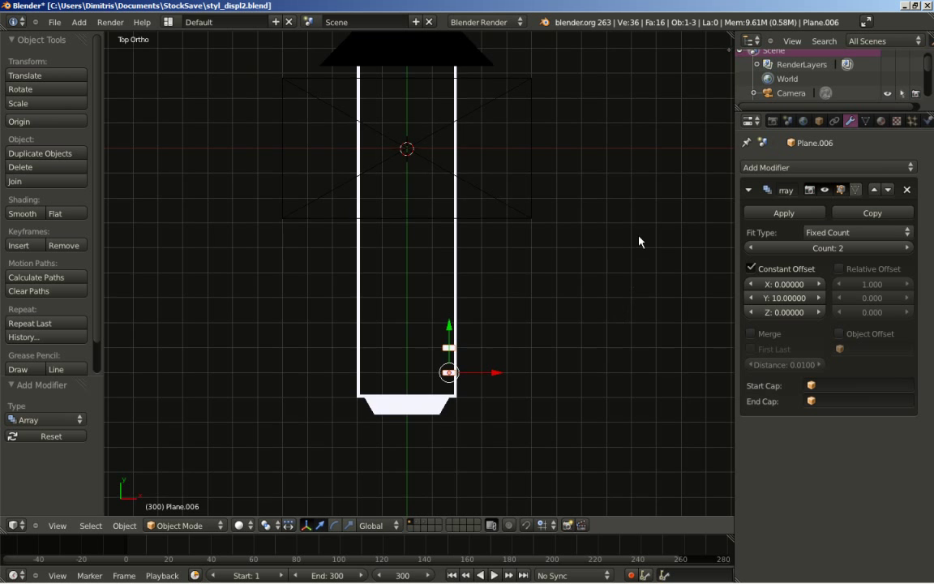
middle_click_drag(639, 242, 623, 338, "shift")
scroll(622, 338, "down", 1)
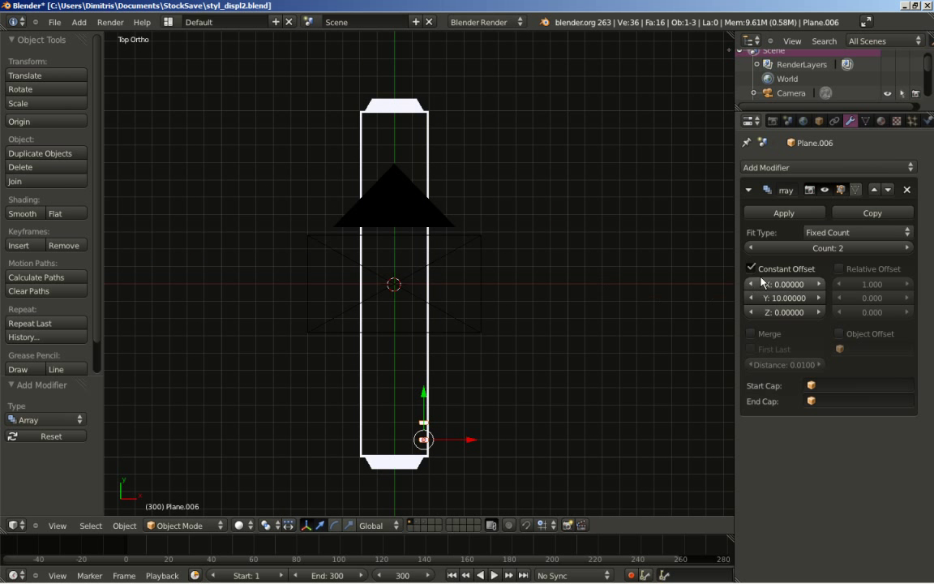
left_click(907, 248)
left_click(907, 248)
left_click(907, 248)
left_click(907, 248)
left_click(907, 248)
left_click(907, 248)
left_click(907, 248)
left_click(907, 248)
left_click(906, 248)
left_click(907, 248)
left_click(907, 248)
left_click(907, 248)
left_click(907, 248)
left_click(907, 248)
left_click(907, 248)
- Duplicate the arrayed tick bars and move the copy -0.170 along X to the frame's centre line
scroll(500, 312, "up", 3)
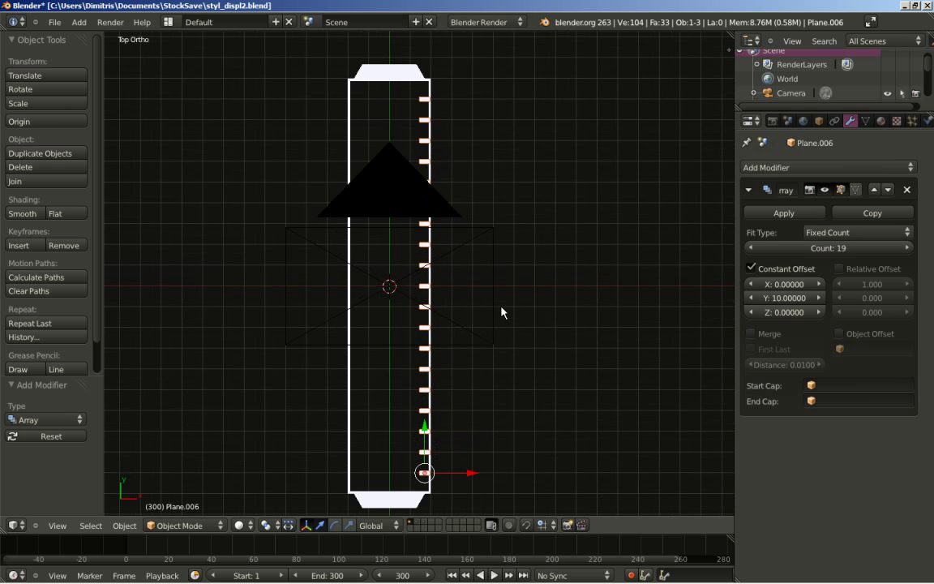
scroll(500, 312, "down", 3)
scroll(474, 331, "up", 5)
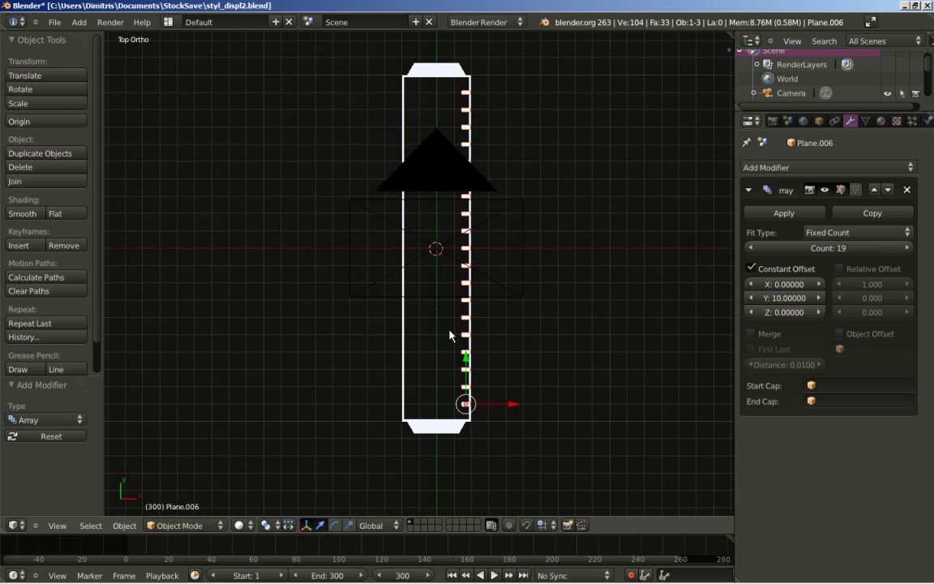
scroll(448, 250, "up", 3)
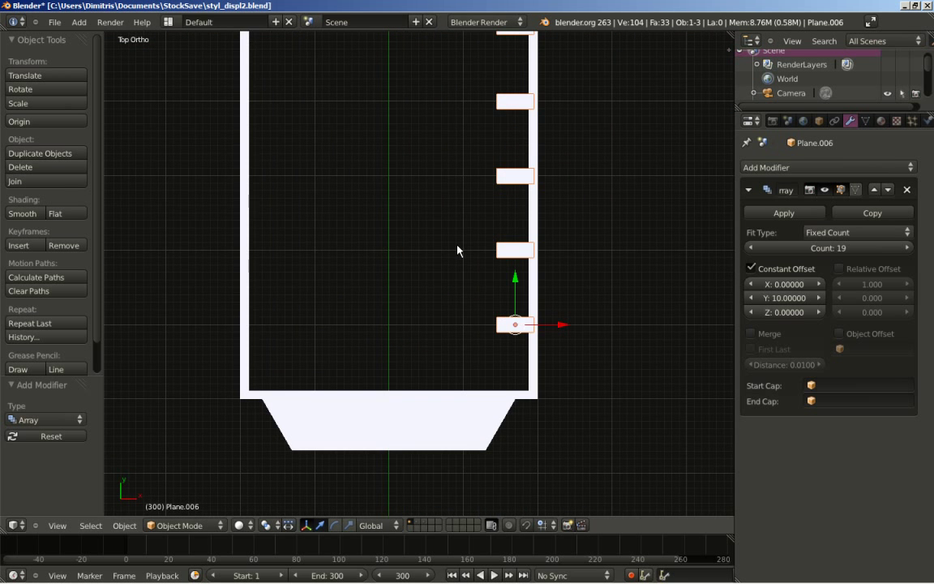
key("shift+d")
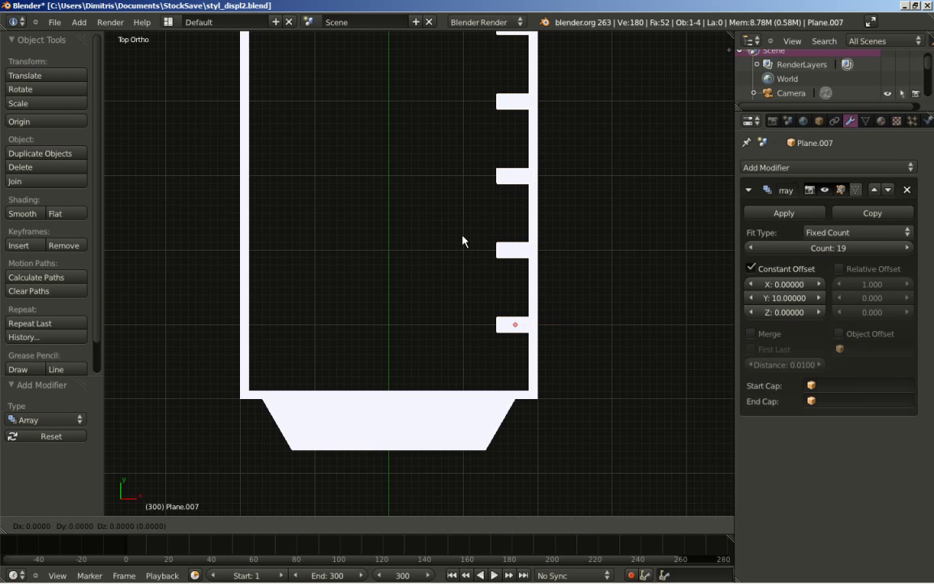
key("x")
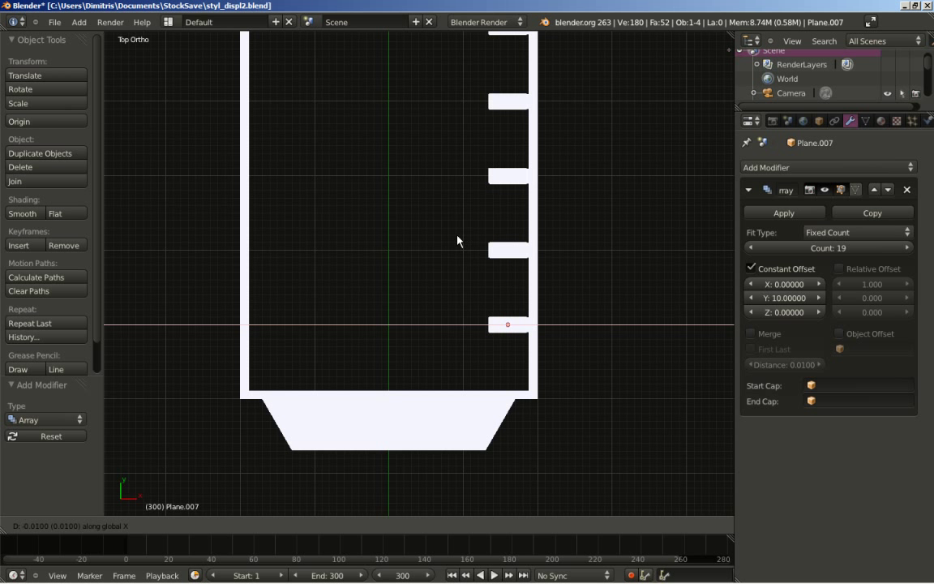
left_click(337, 240)
- In Edit Mode, scale the duplicated bar's mesh by 0.2 along Y and 7.7 along X to form thin lines spanning the frame
scroll(363, 271, "up", 2)
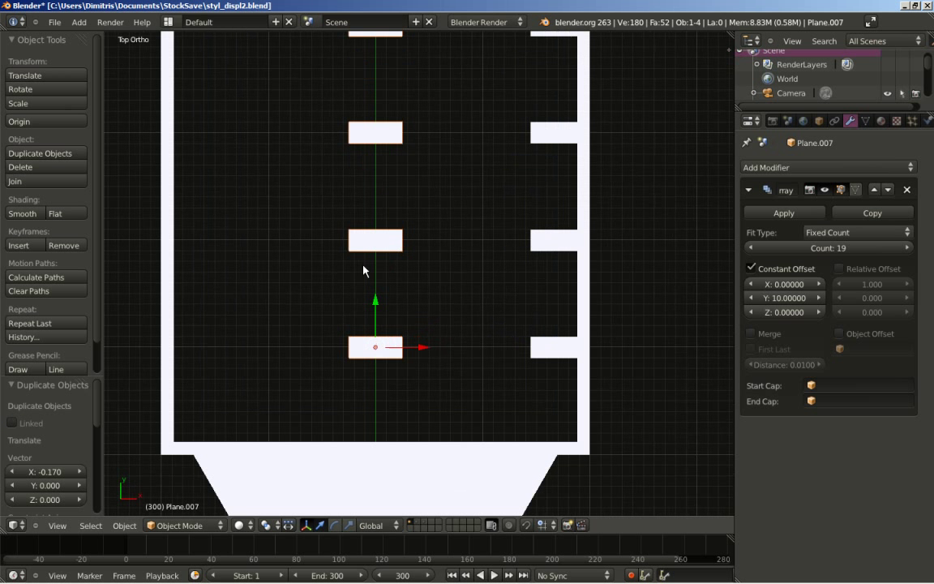
key("Tab")
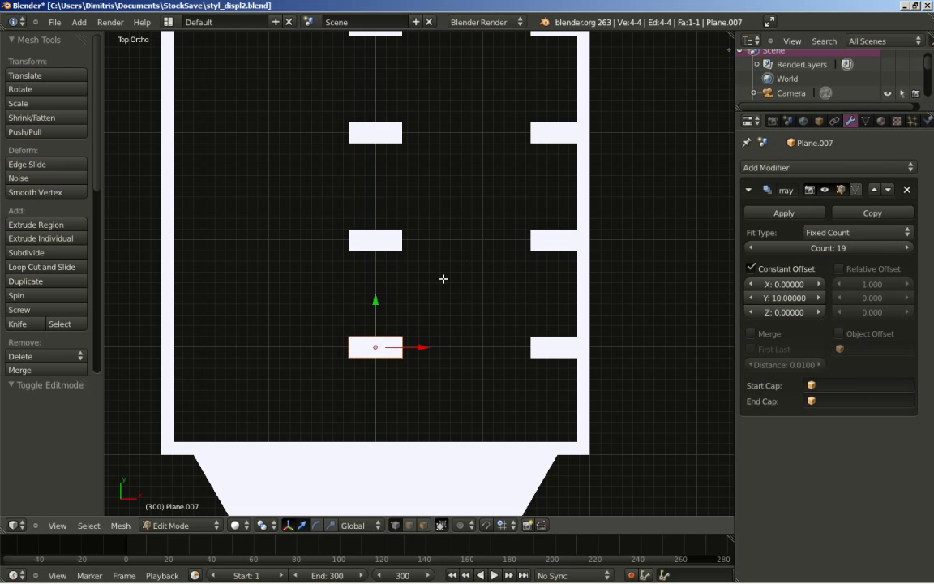
key("s")
key("y")
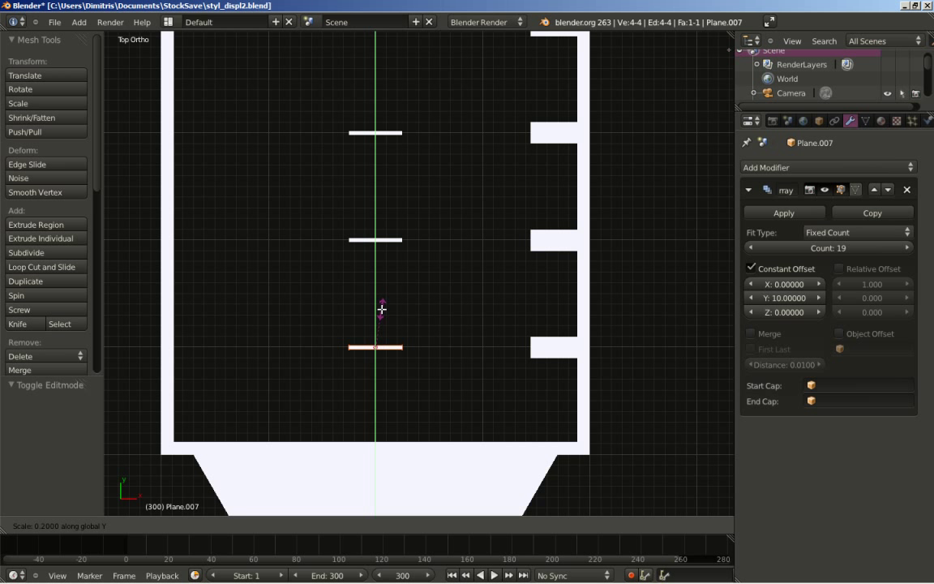
left_click(382, 308)
key("s")
key("x")
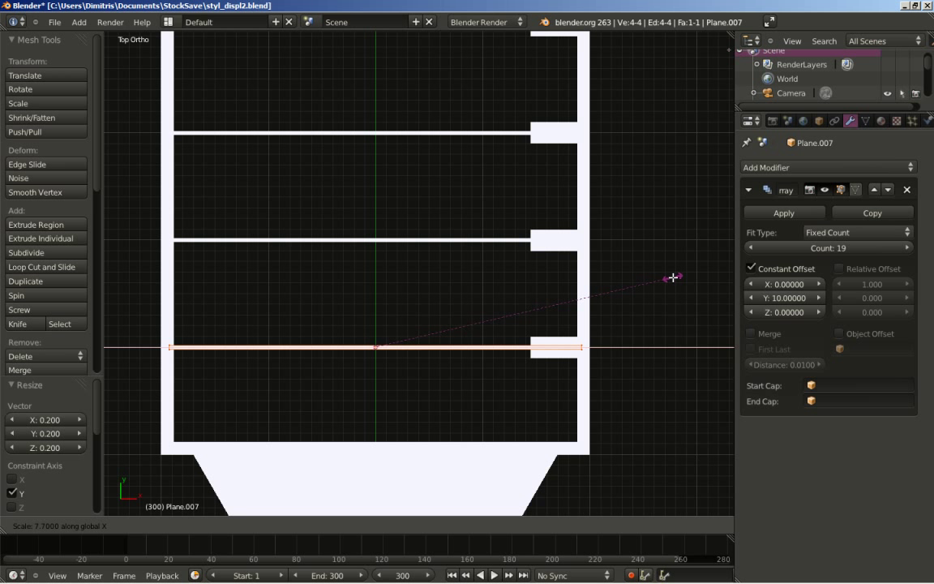
left_click(671, 277)
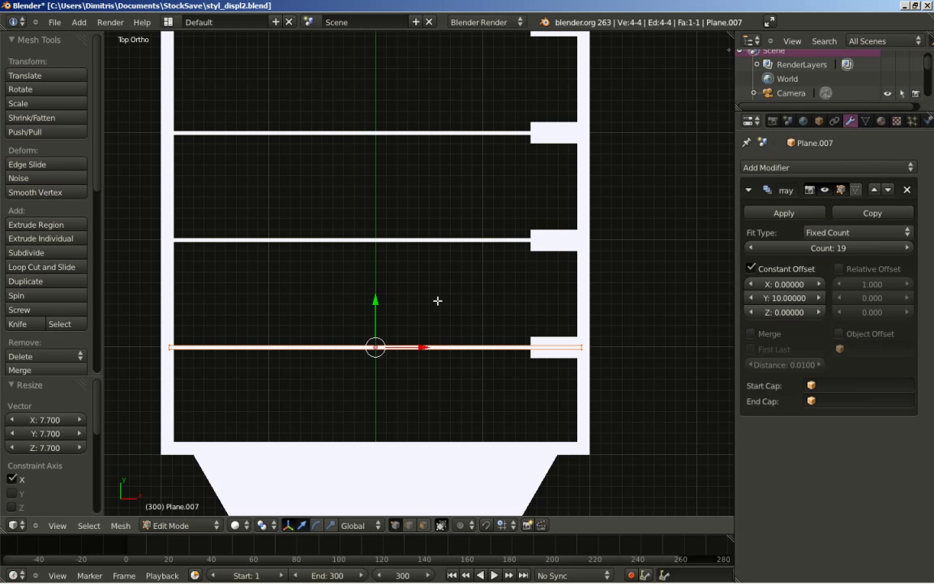
key("Tab")
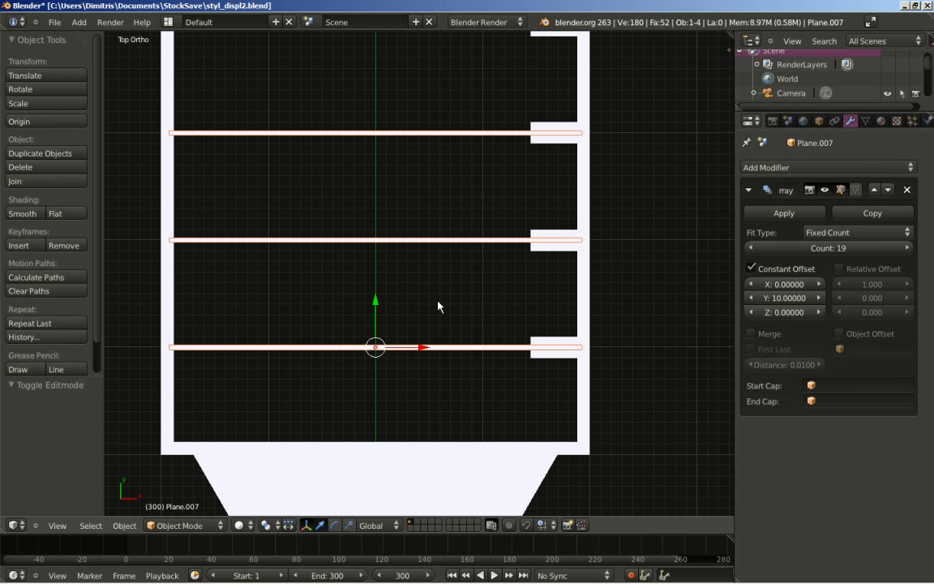
- Add a new plane at the frame's centre and display its transform properties
scroll(438, 305, "down", 9)
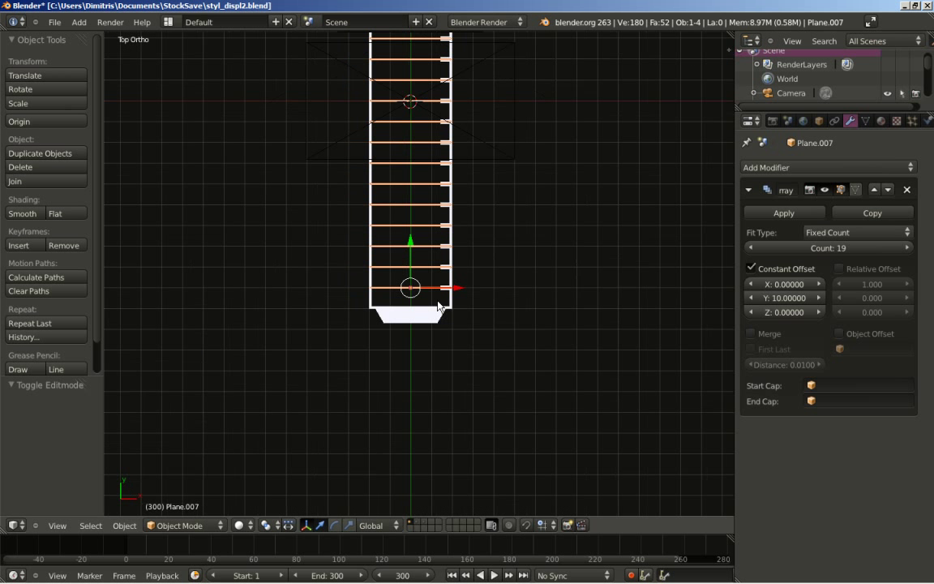
middle_click_drag(456, 194, 468, 364, "shift")
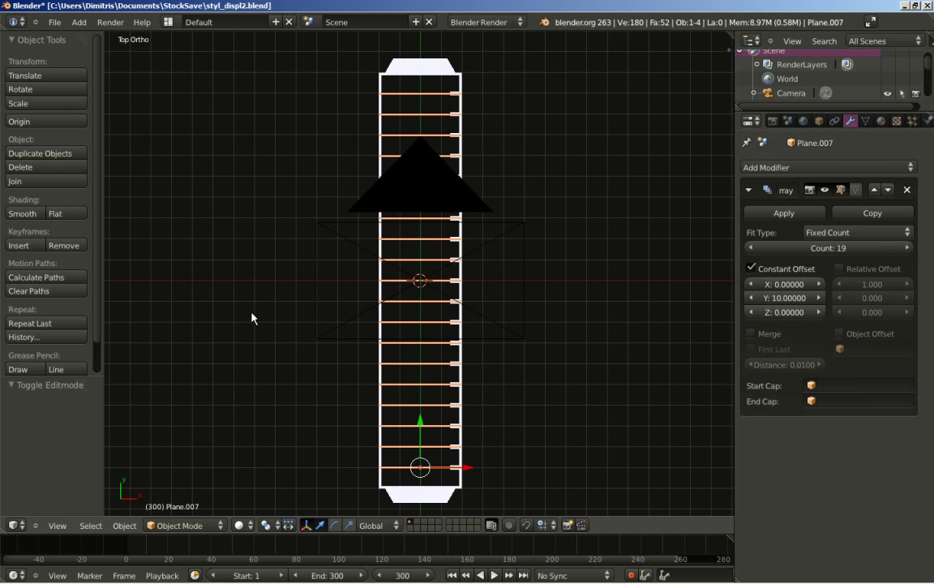
key("shift+a")
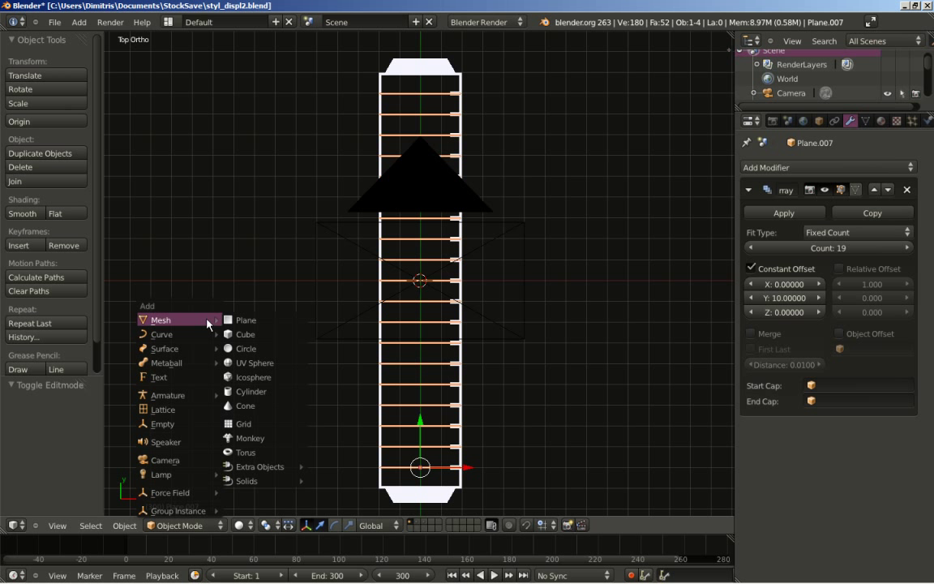
left_click(251, 321)
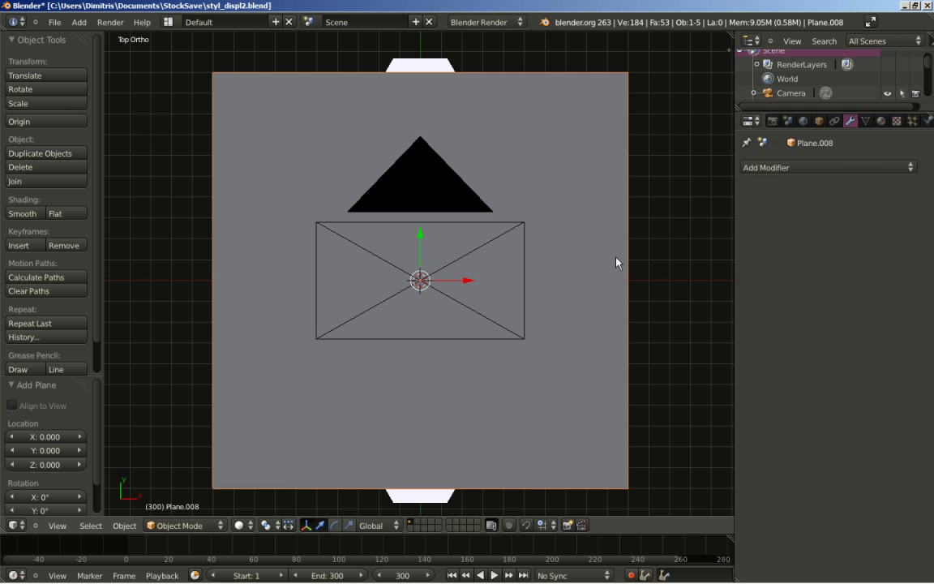
key("n")
scroll(689, 203, "up", 8)
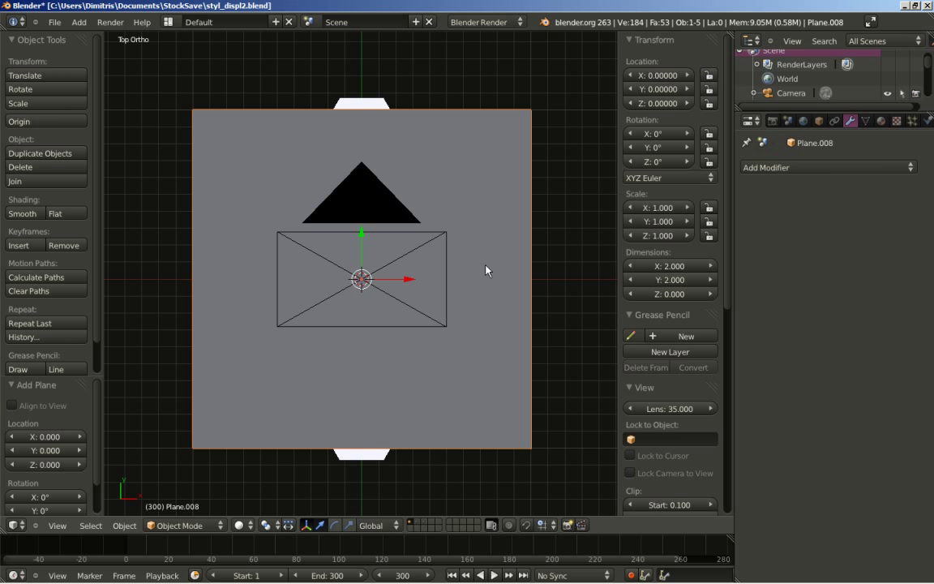
scroll(496, 257, "up", 1)
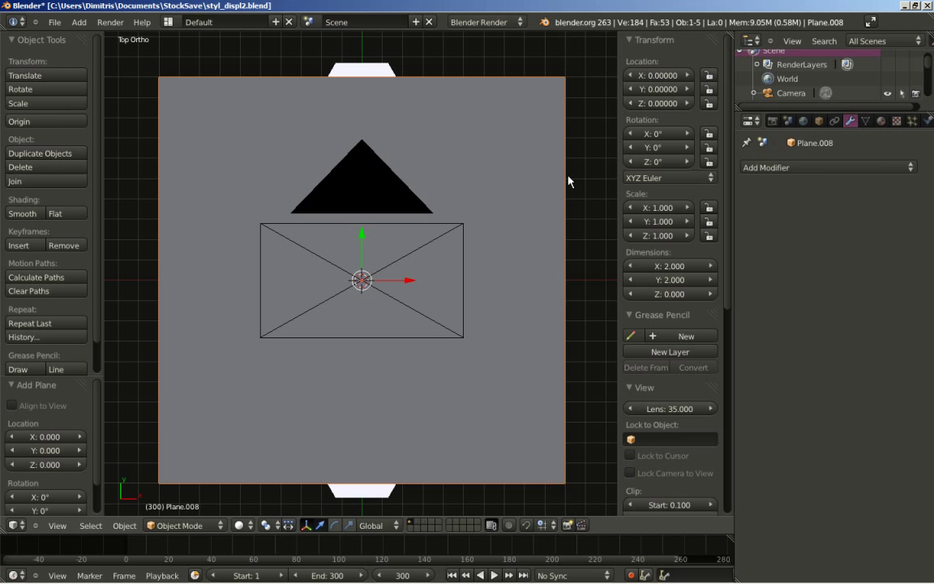
- In Edit Mode, scale the new plane's mesh uniformly by 0.9, and by about 0.154 along X to fit inside the tick bars
key("Tab")
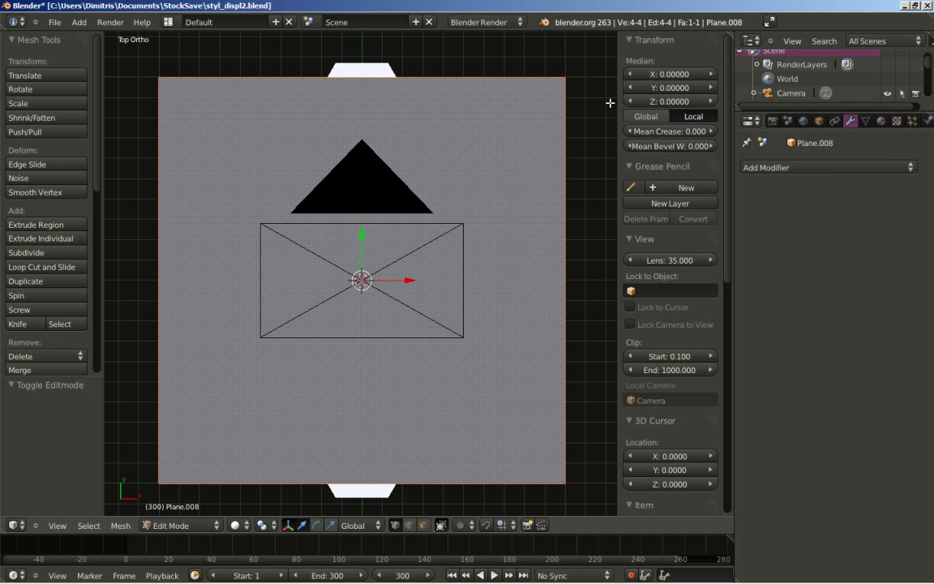
key("s")
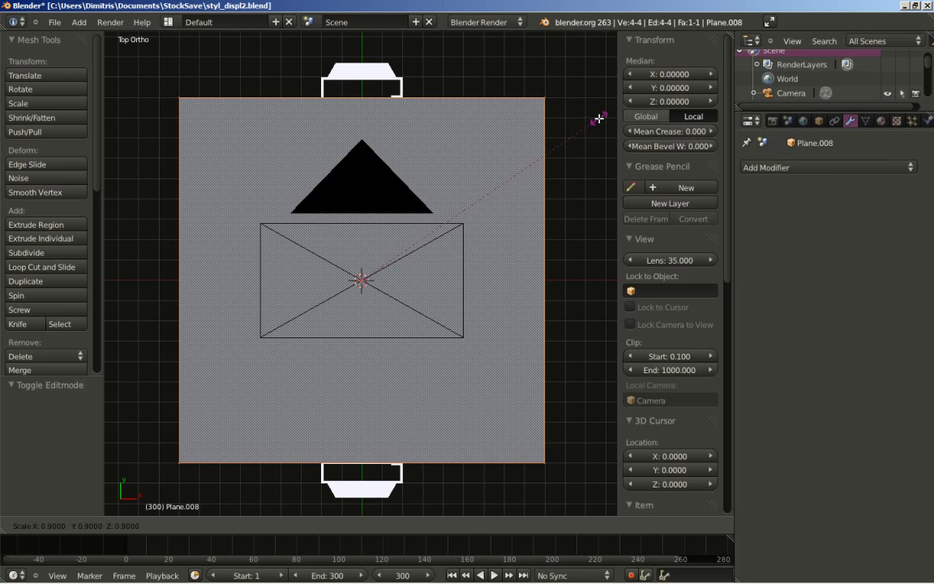
left_click(598, 120)
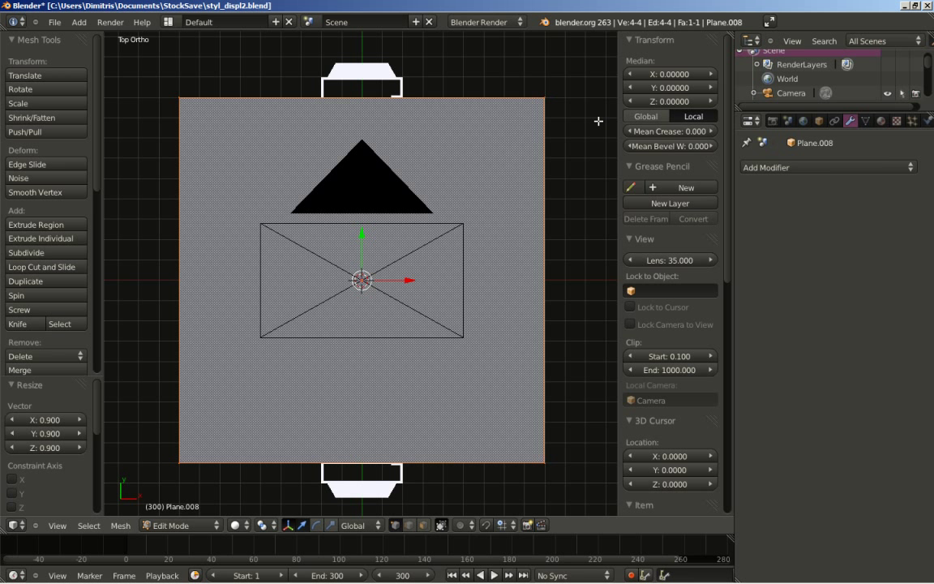
key("Tab")
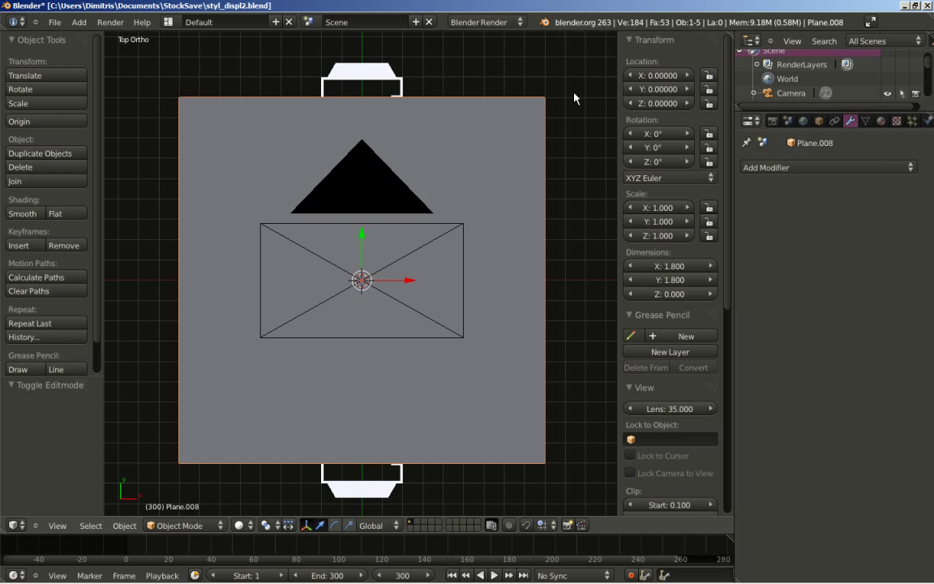
key("Tab")
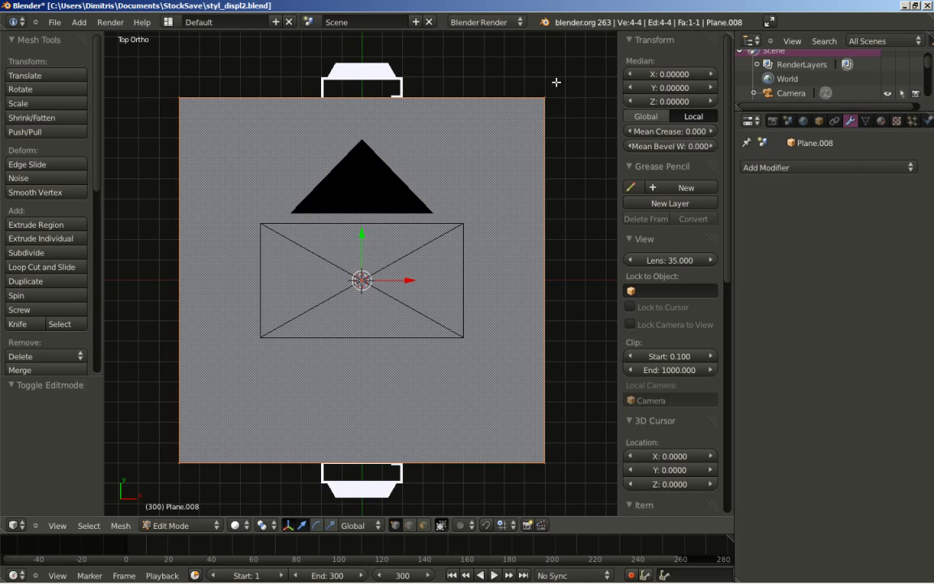
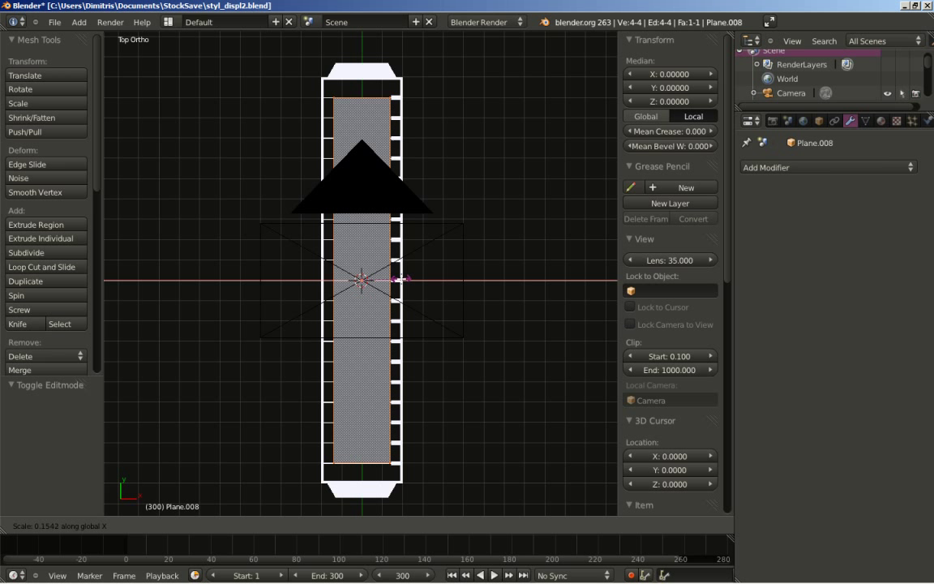
left_click(397, 280)
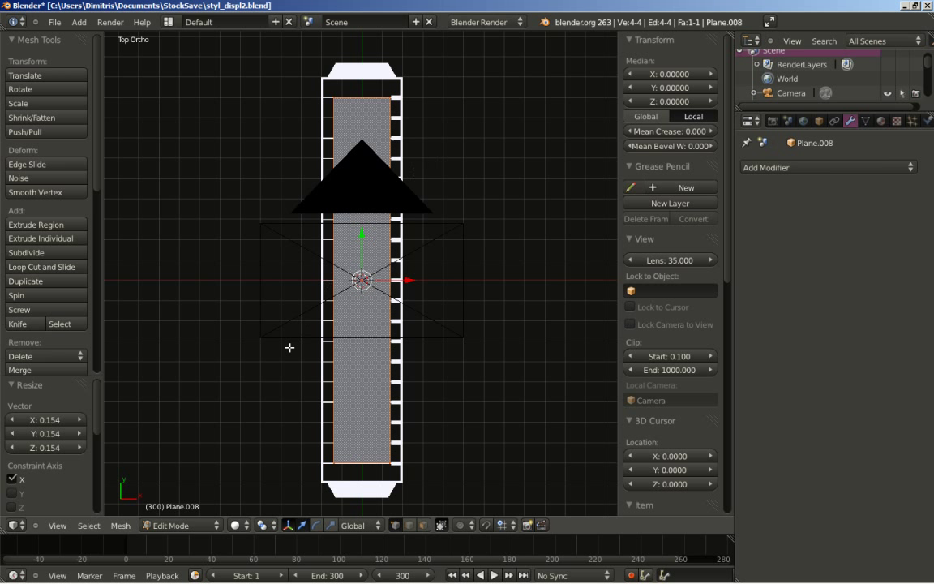
- Select the two vertices of the plane's short edge at Y -0.9 and snap the 3D cursor to the selection
middle_click_drag(289, 346, 231, 258)
middle_click_drag(302, 250, 469, 273)
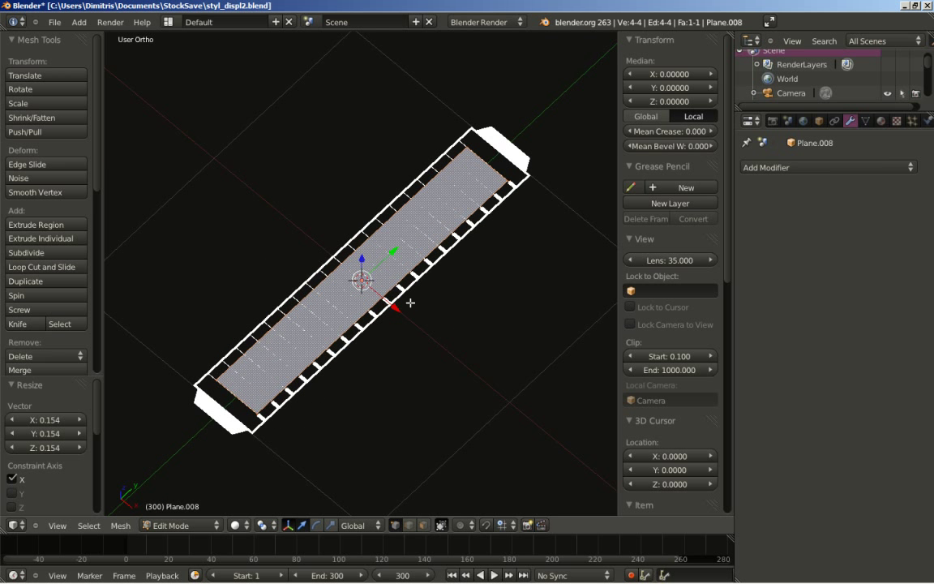
middle_click_drag(408, 304, 454, 267, "shift")
scroll(387, 313, "up", 3)
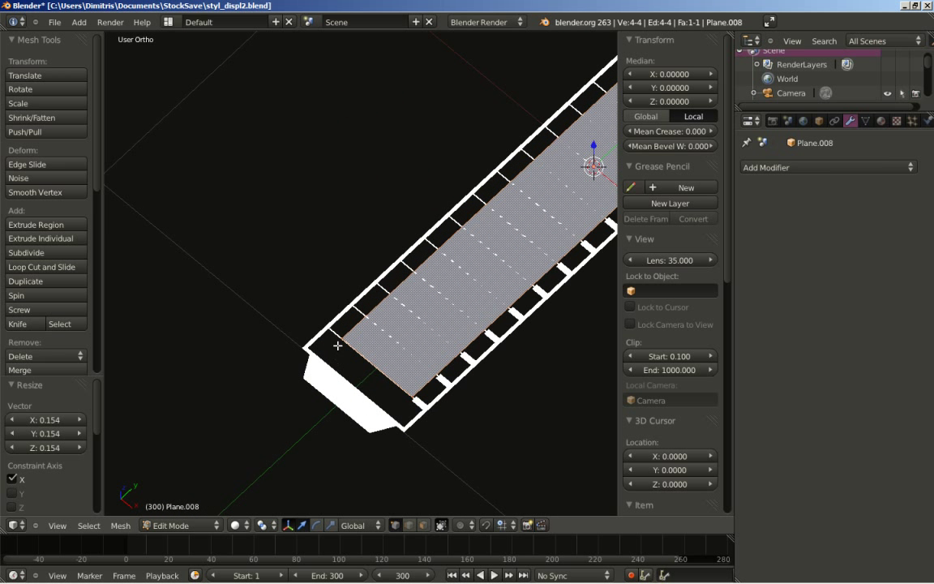
right_click(306, 312)
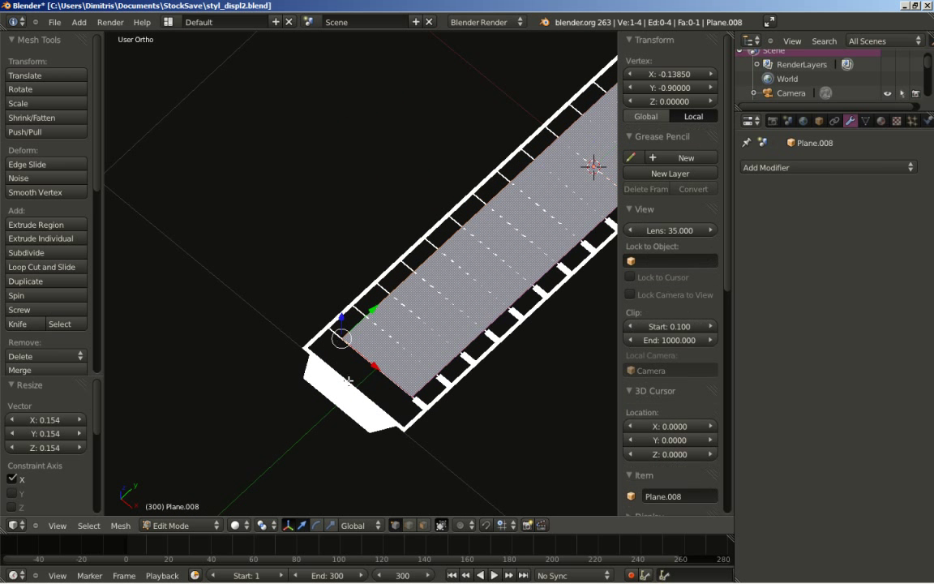
right_click(411, 395, "shift")
middle_click_drag(454, 402, 468, 258)
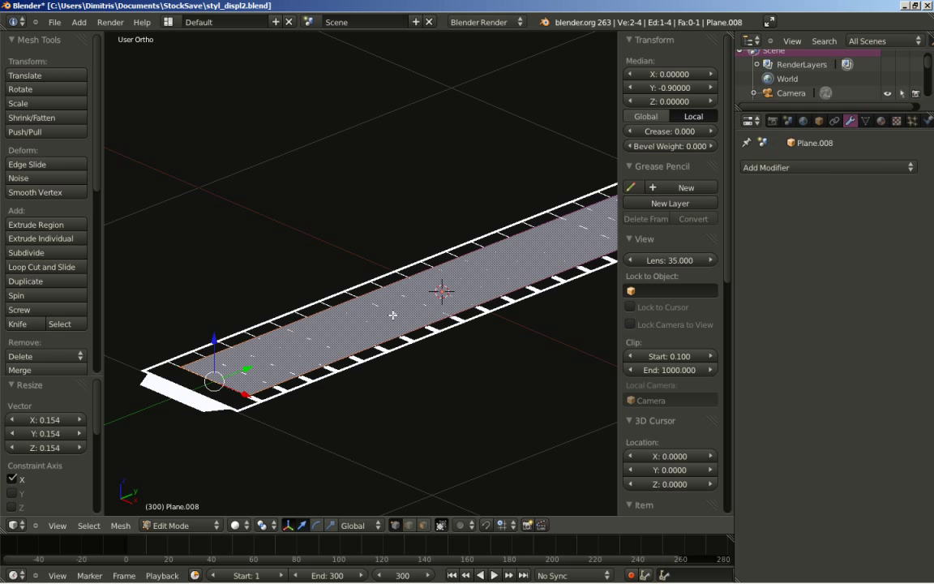
key("KP_0")
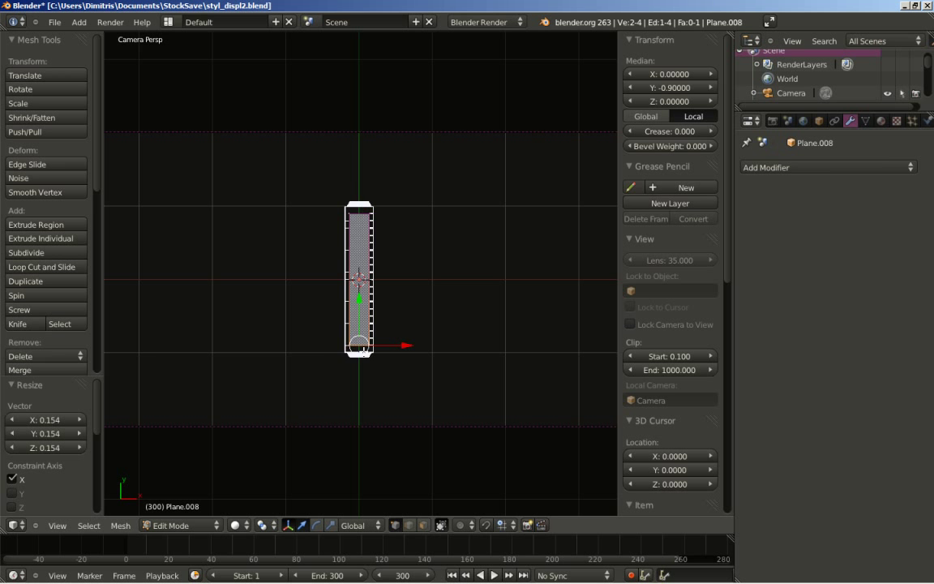
middle_click_drag(324, 341, 311, 326)
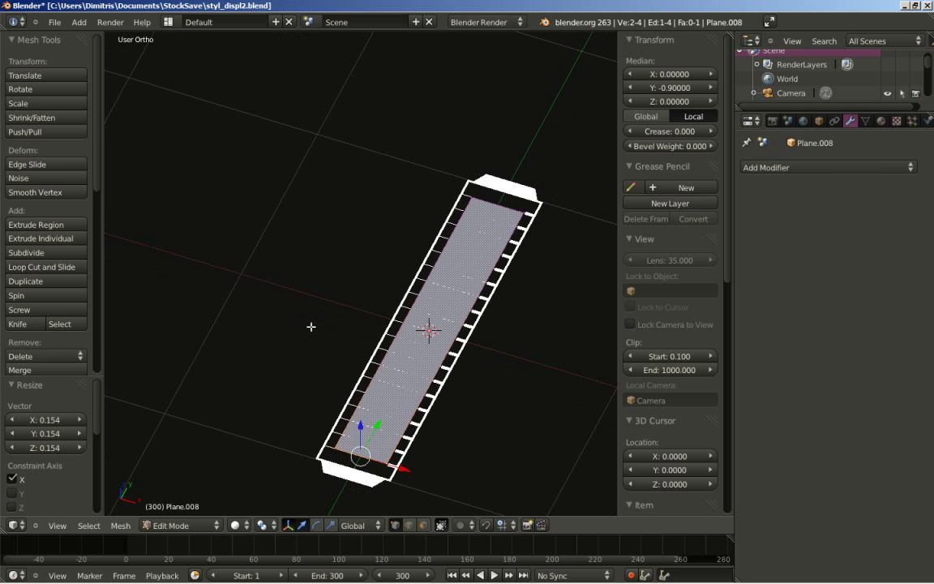
scroll(311, 326, "down", 5, "shift")
scroll(306, 276, "up", 3)
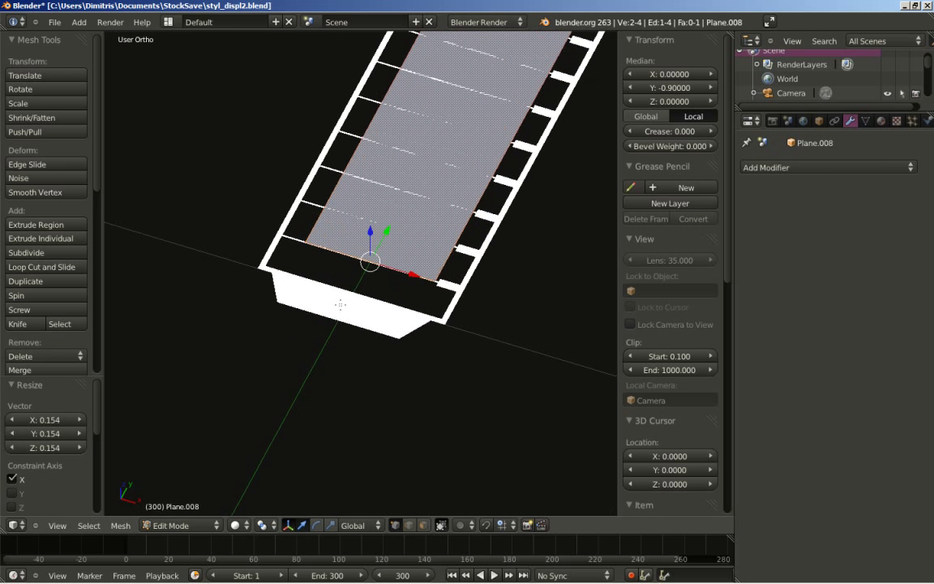
key("shift+s")
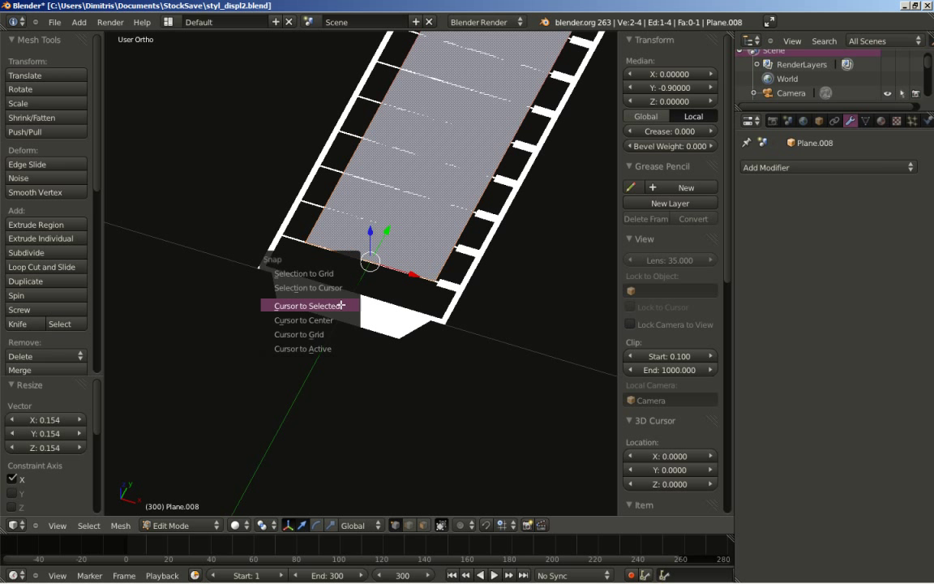
key("shift+s")
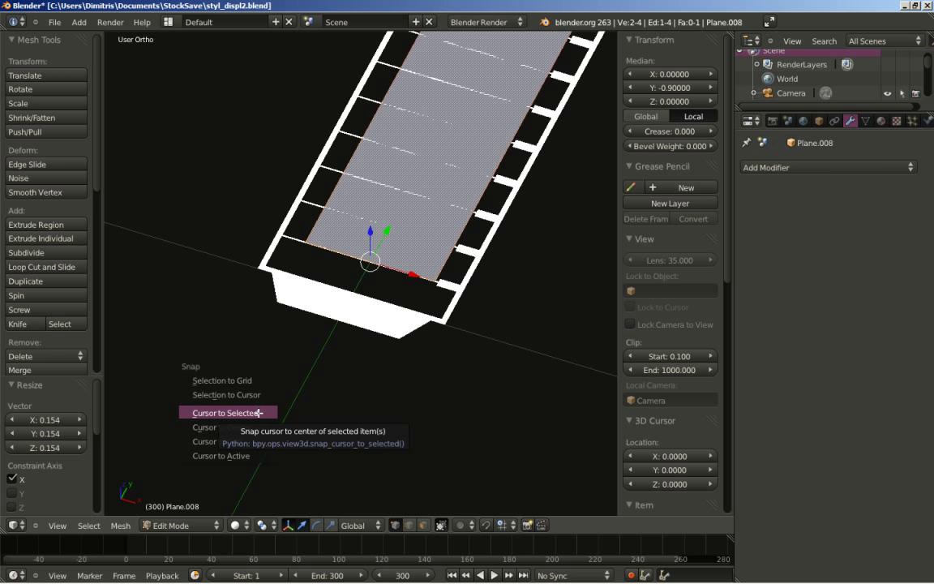
left_click(259, 412)
- Return to Object Mode and set the plane's origin to the 3D cursor
scroll(382, 274, "up", 3)
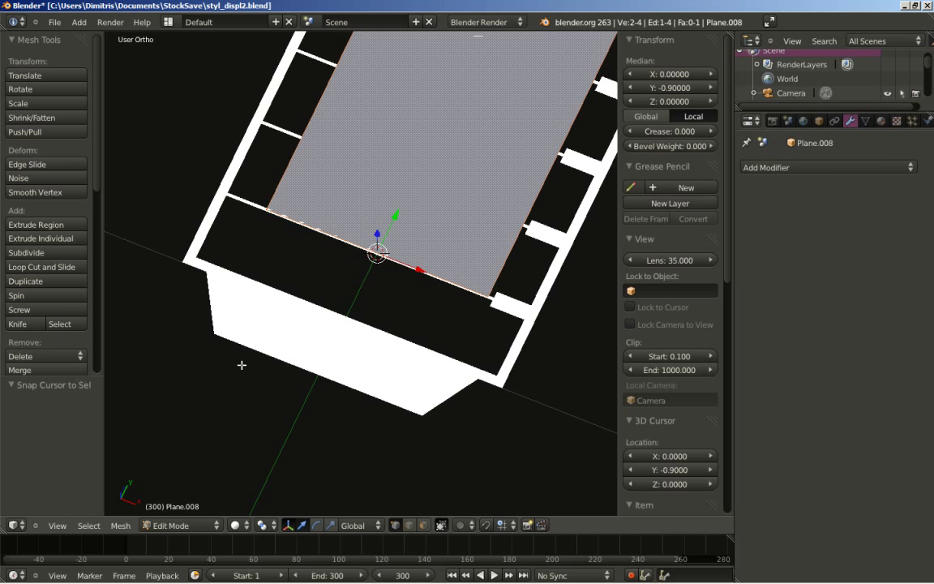
key("Tab")
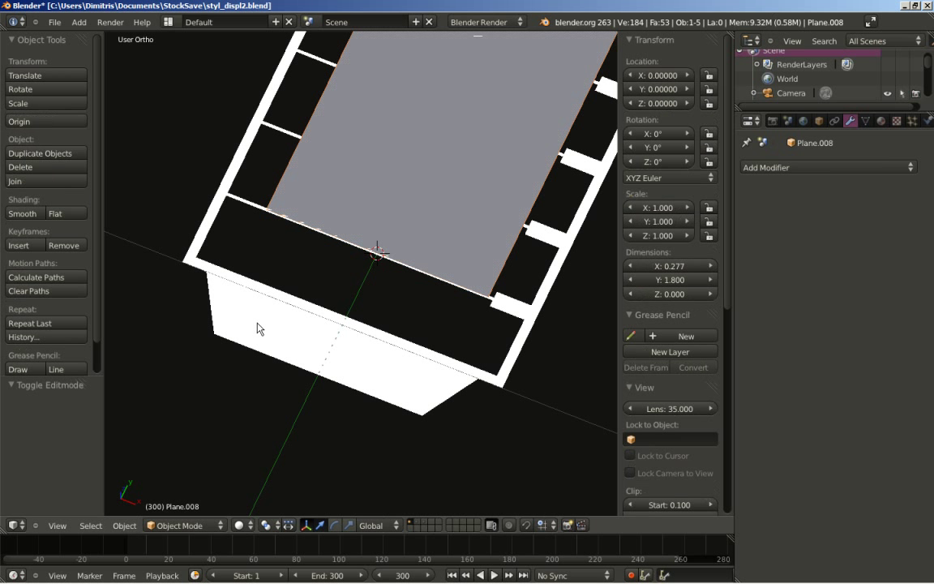
left_click(121, 526)
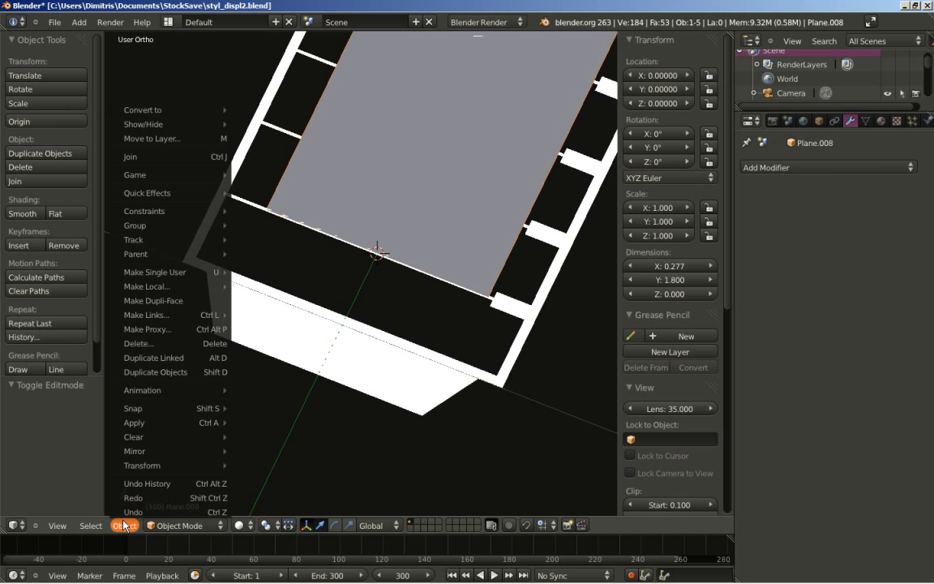
mouse_move(199, 462)
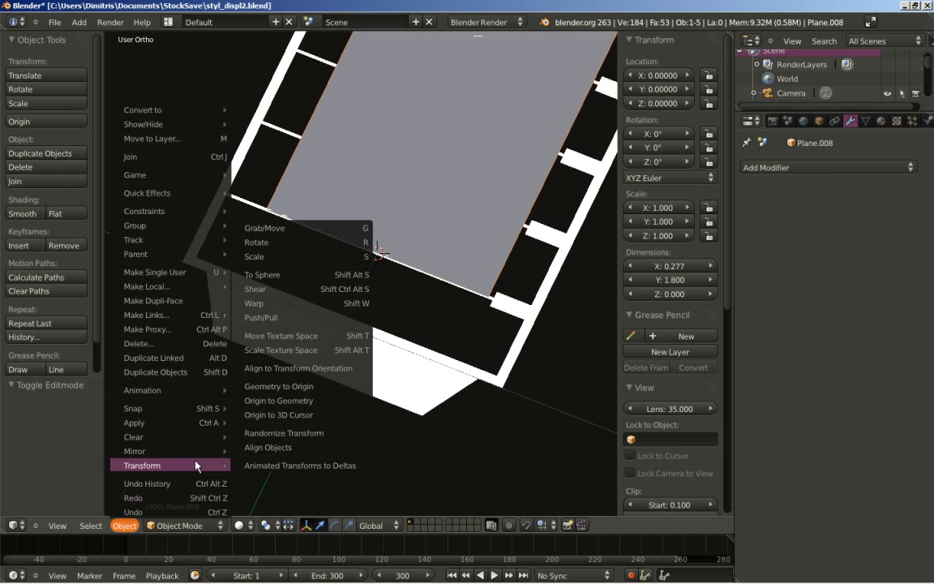
left_click(317, 415)
- Scale the plane object by 0.5 along Y from its new origin
scroll(364, 291, "up", 2)
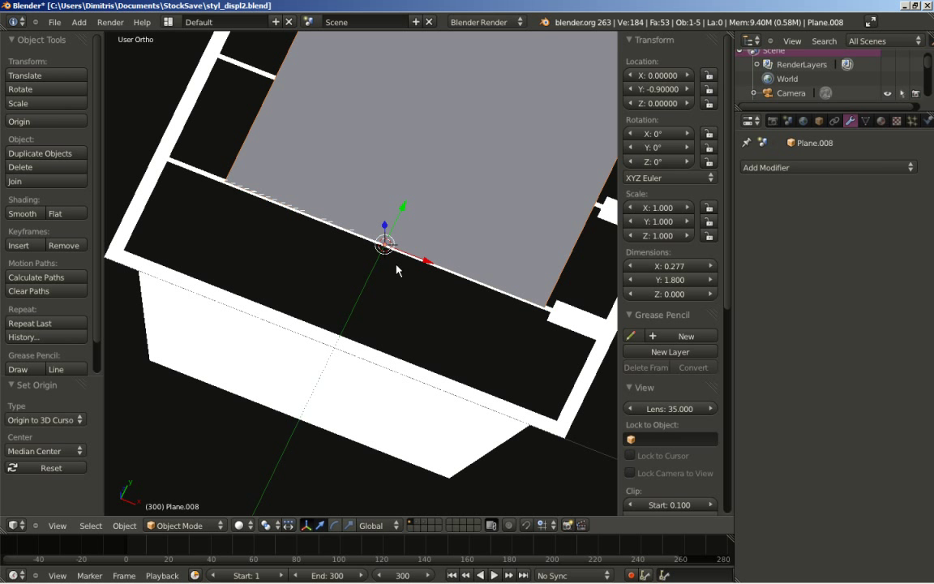
middle_click_drag(396, 270, 360, 243)
middle_click_drag(469, 189, 346, 406)
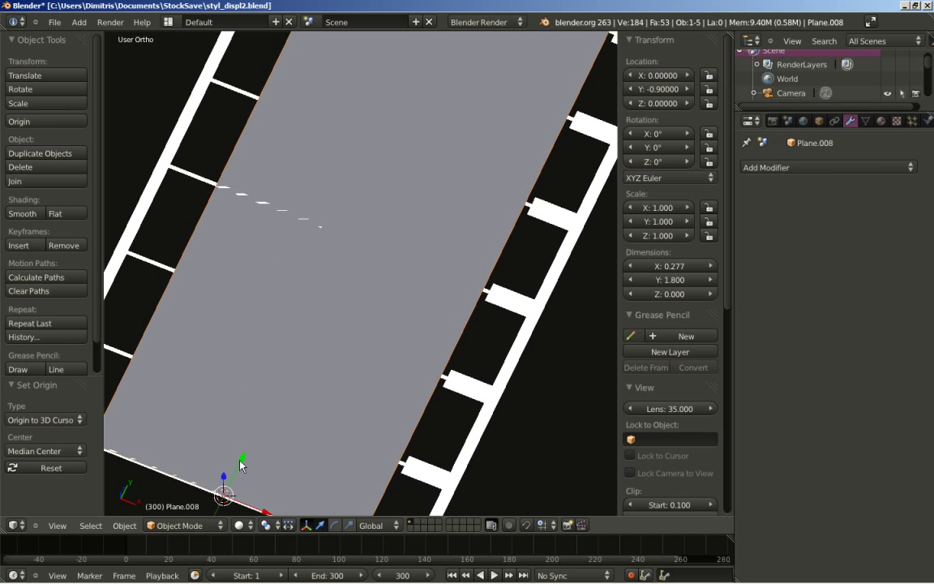
scroll(244, 456, "down", 6)
middle_click_drag(407, 319, 373, 385)
scroll(373, 387, "down", 2)
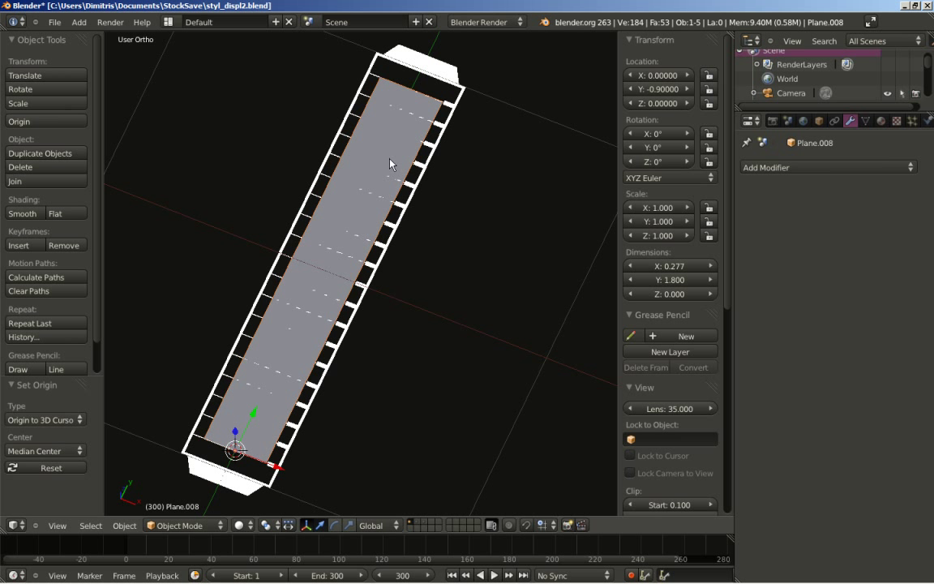
key("s")
key("y")
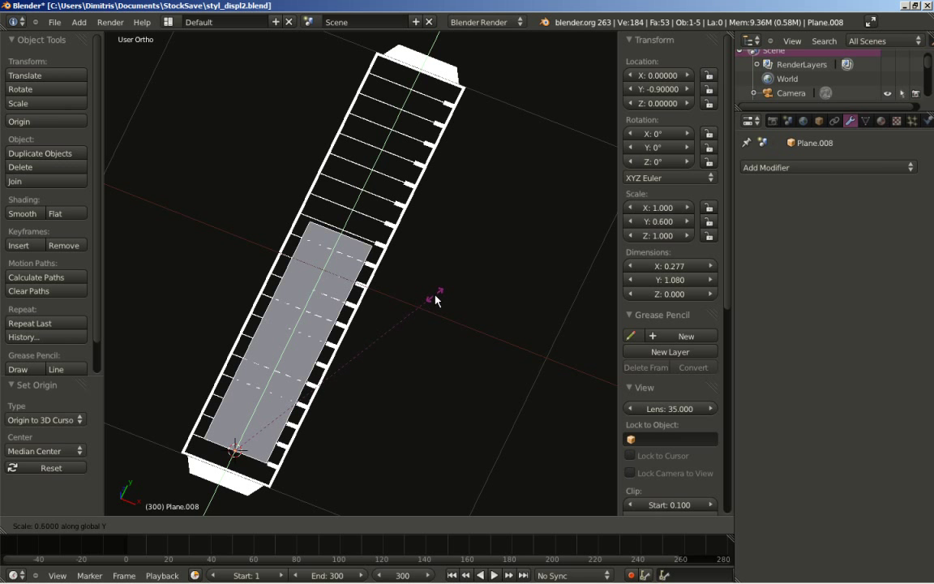
left_click(431, 302)
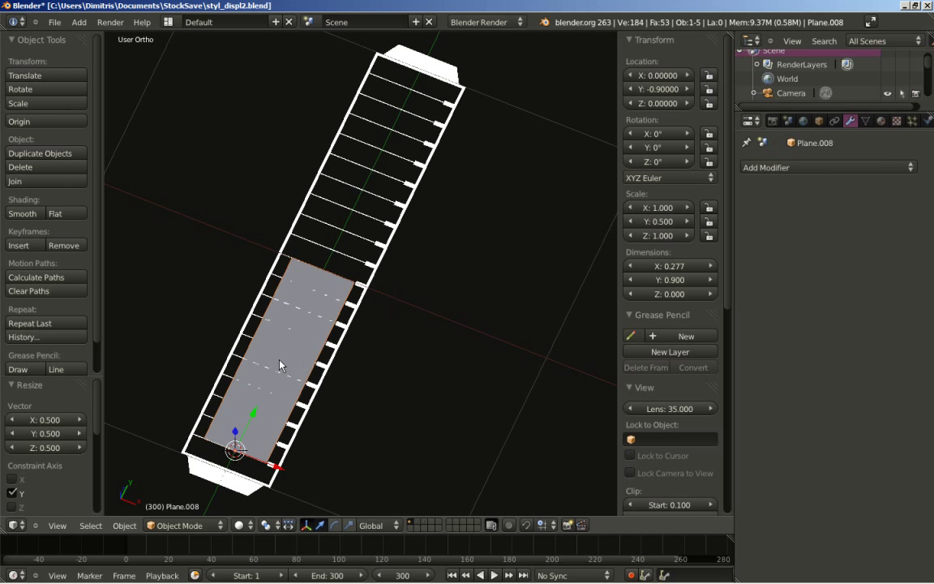
- Assign the existing White material to the level bar plane
middle_click_drag(173, 395, 166, 376)
middle_click_drag(433, 252, 452, 273)
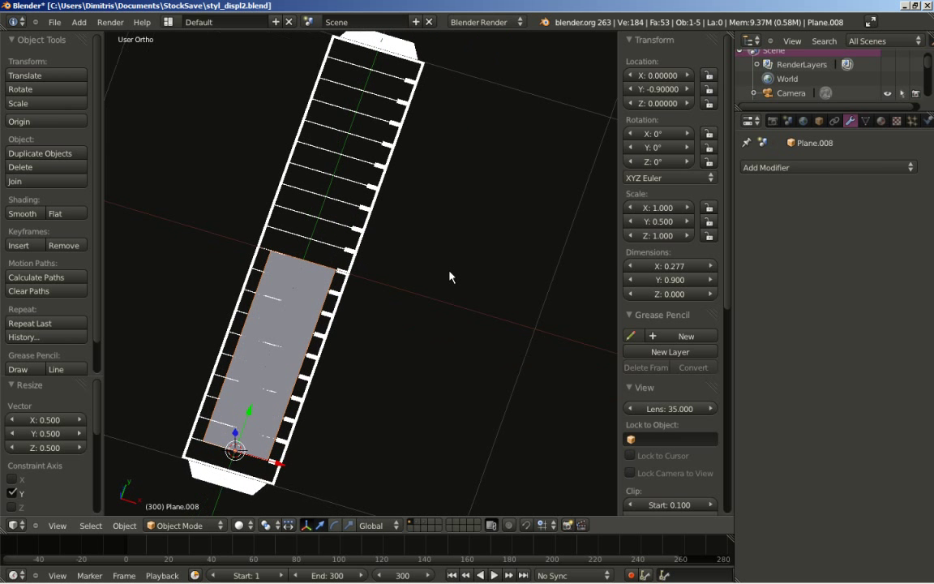
middle_click_drag(215, 322, 381, 299, "shift")
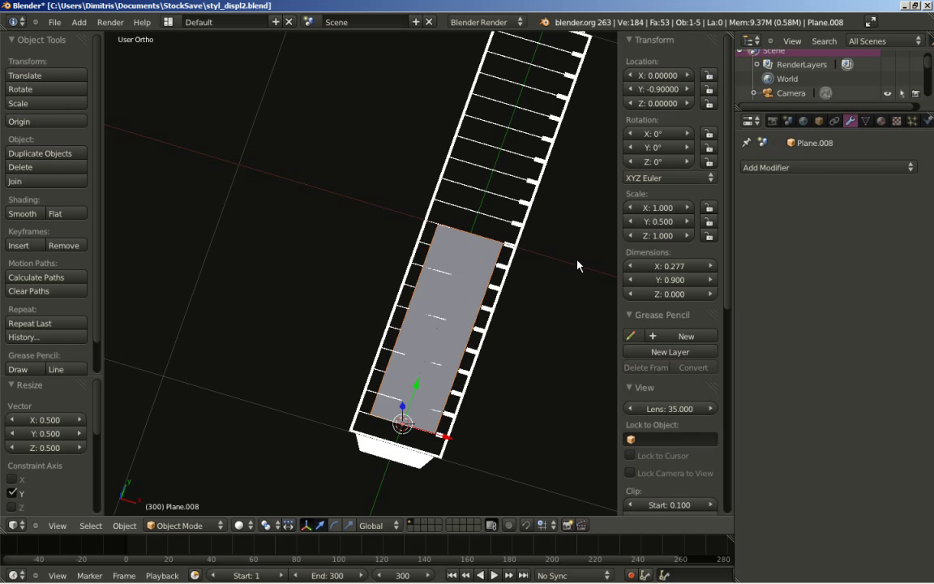
middle_click_drag(580, 263, 582, 260)
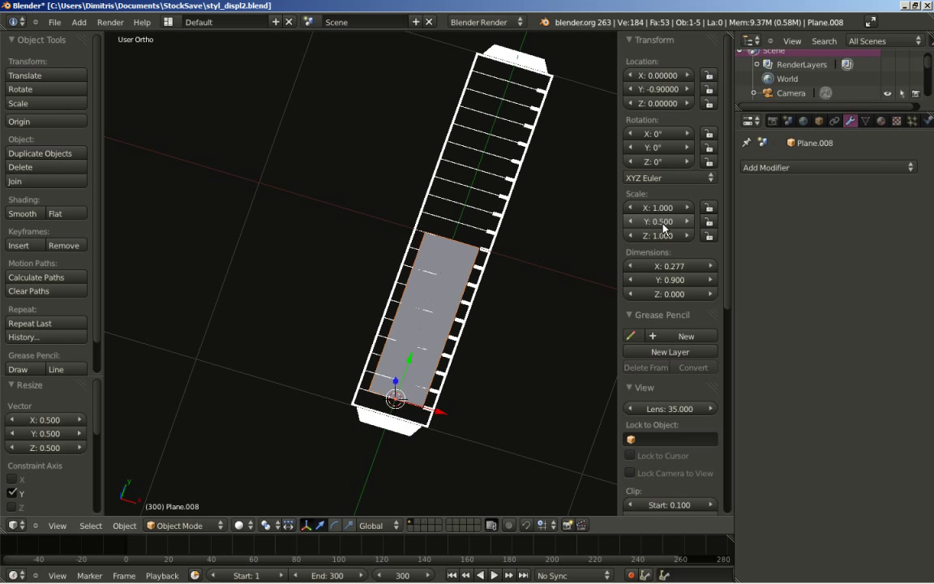
middle_click_drag(327, 411, 380, 357)
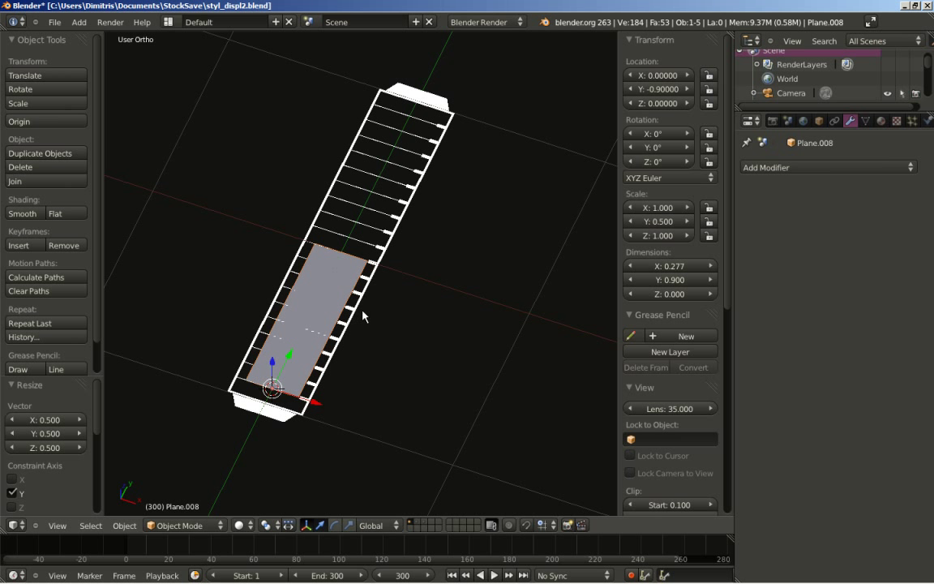
scroll(363, 316, "up", 1)
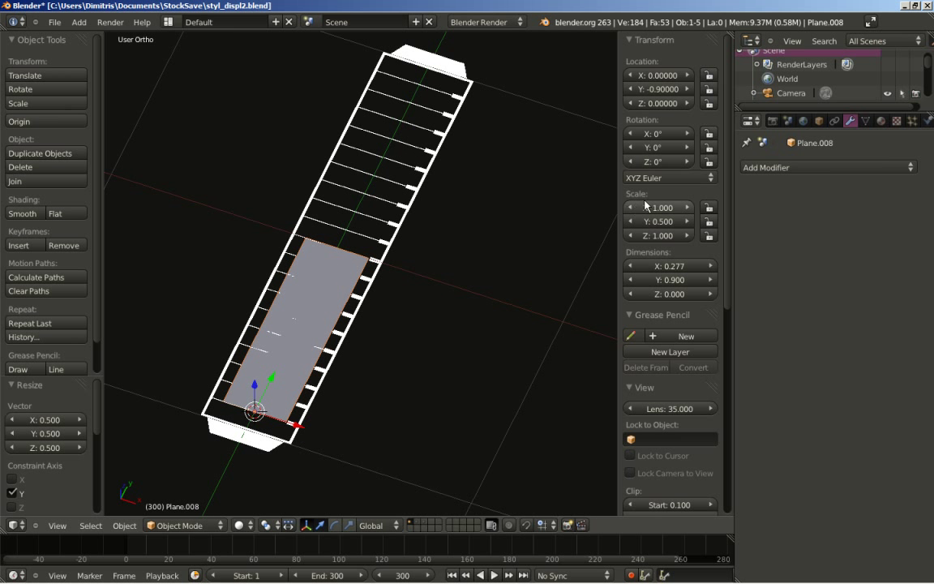
left_click(881, 121)
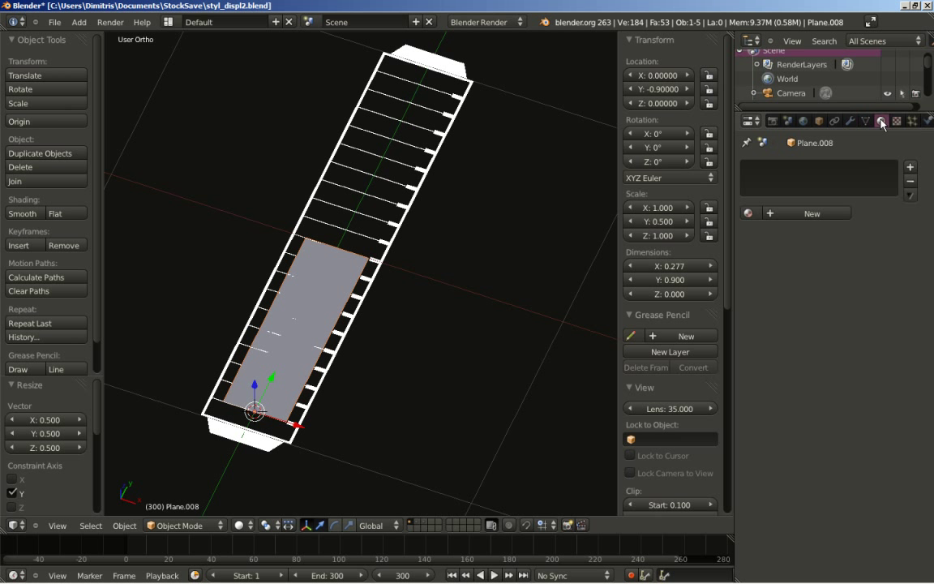
left_click(747, 213)
left_click(790, 236)
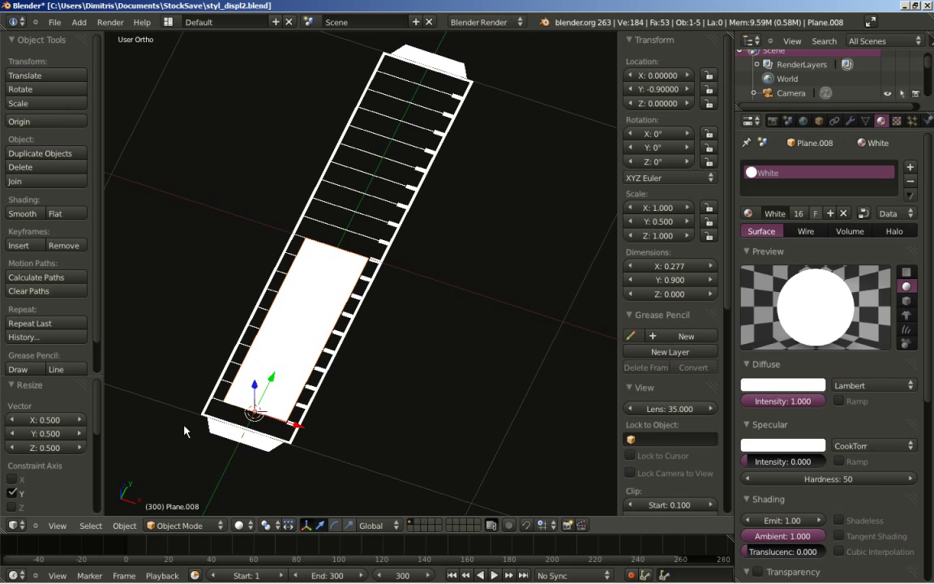
middle_click_drag(190, 434, 187, 436)
middle_click_drag(402, 308, 232, 143)
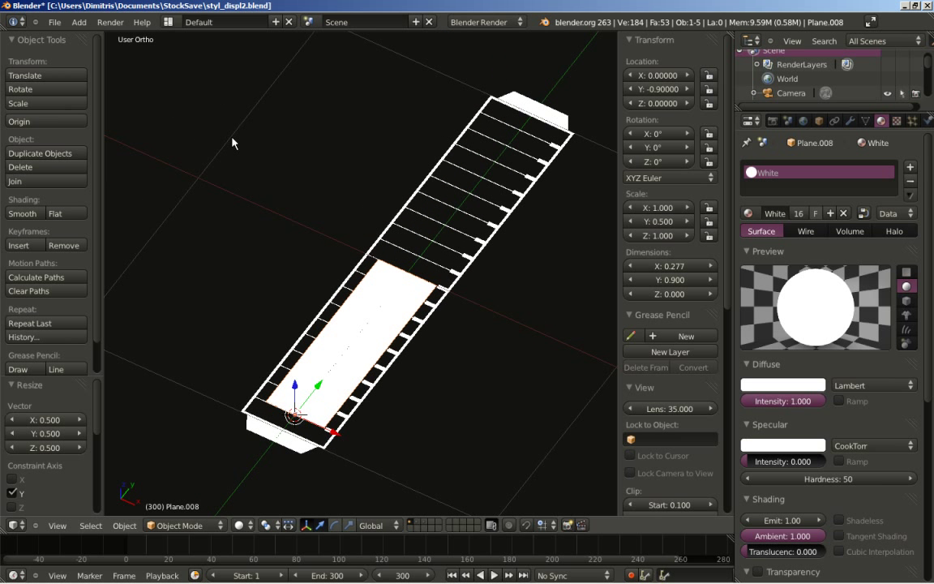
key("i")
key("s")
key("y")
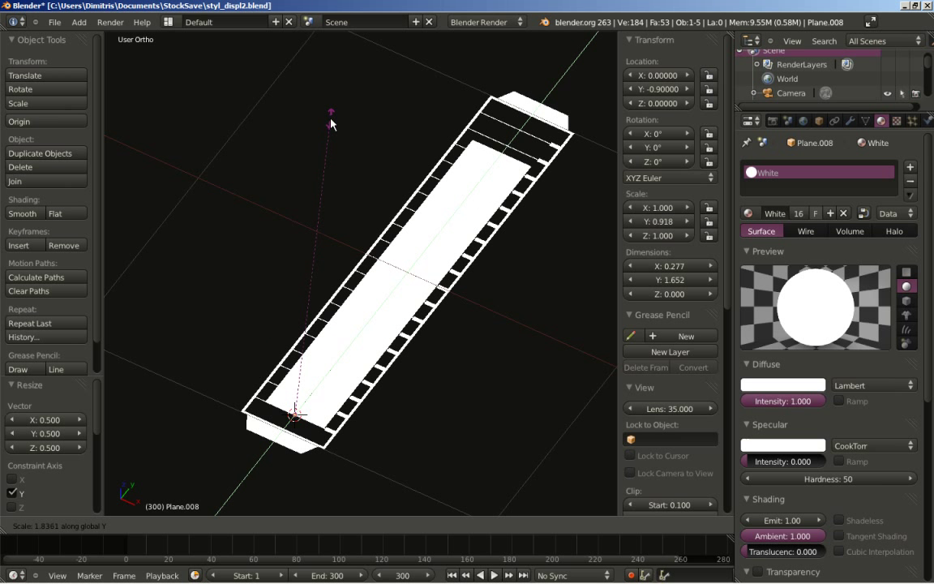
key("Escape")
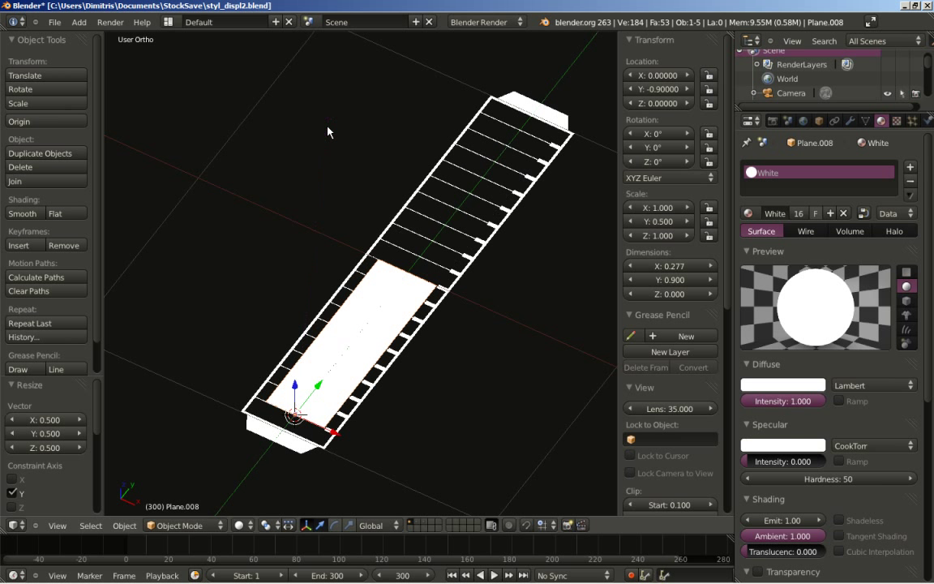
key("i")
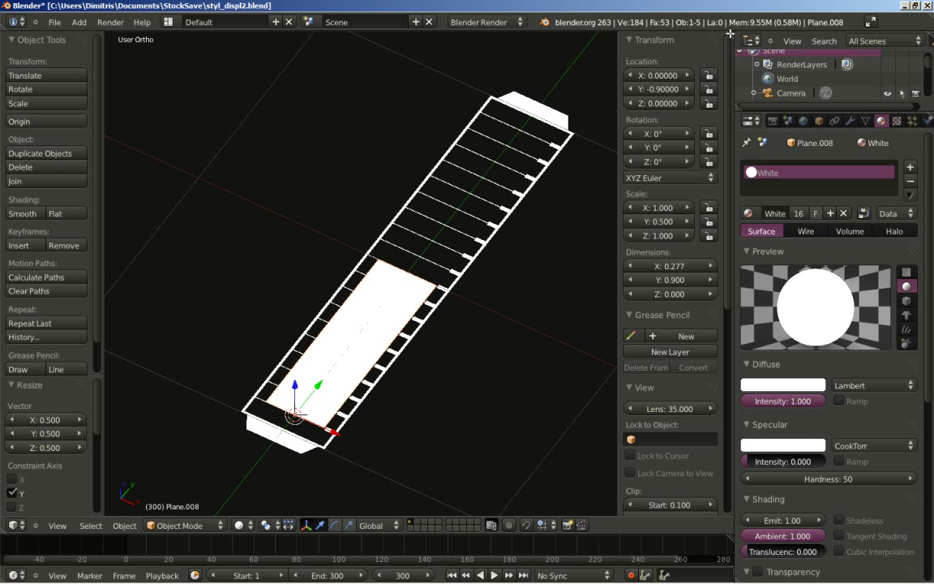
- Split the 3D view horizontally and turn the upper area into a Graph Editor
left_click_drag(731, 33, 713, 187)
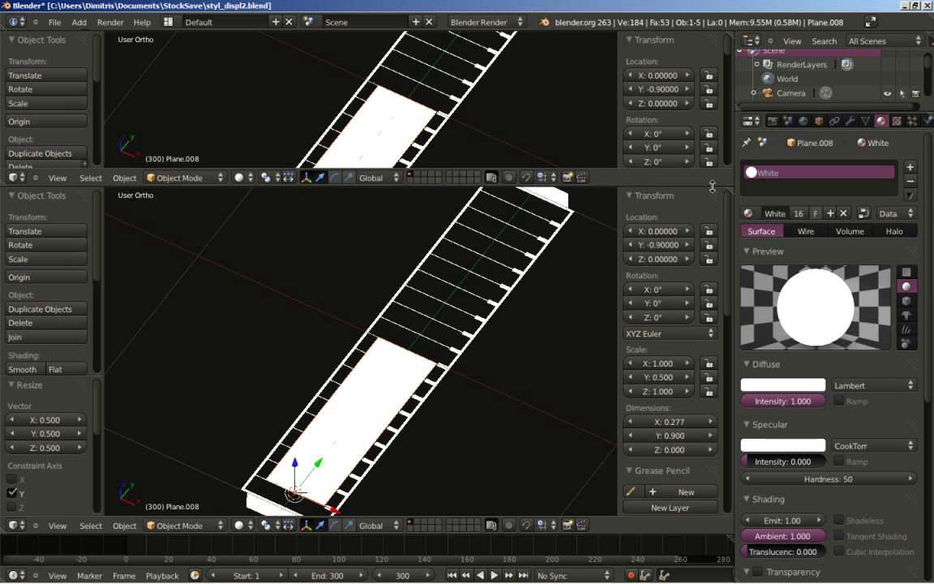
left_click(24, 177)
left_click(45, 224)
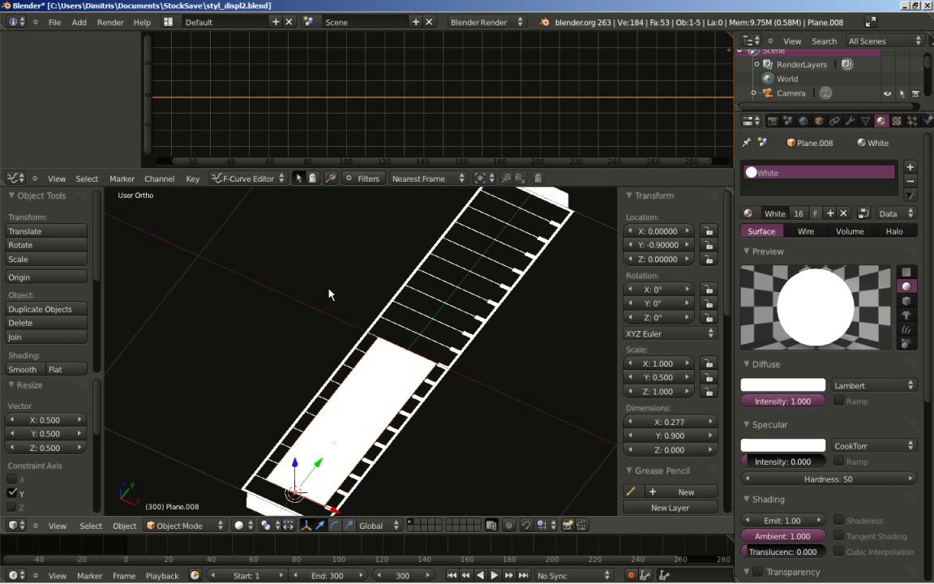
- Insert a Scaling keyframe on the level bar plane
key("i")
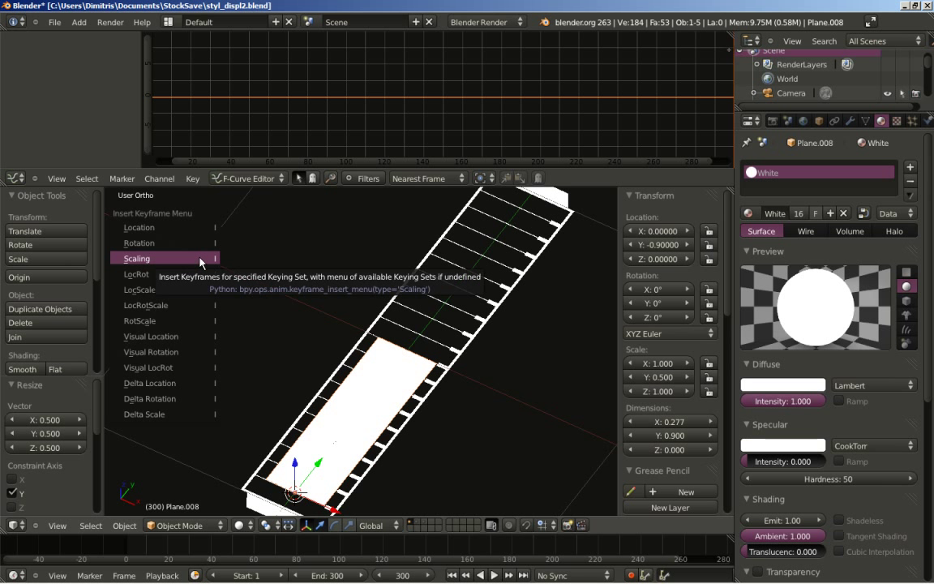
left_click(201, 259)
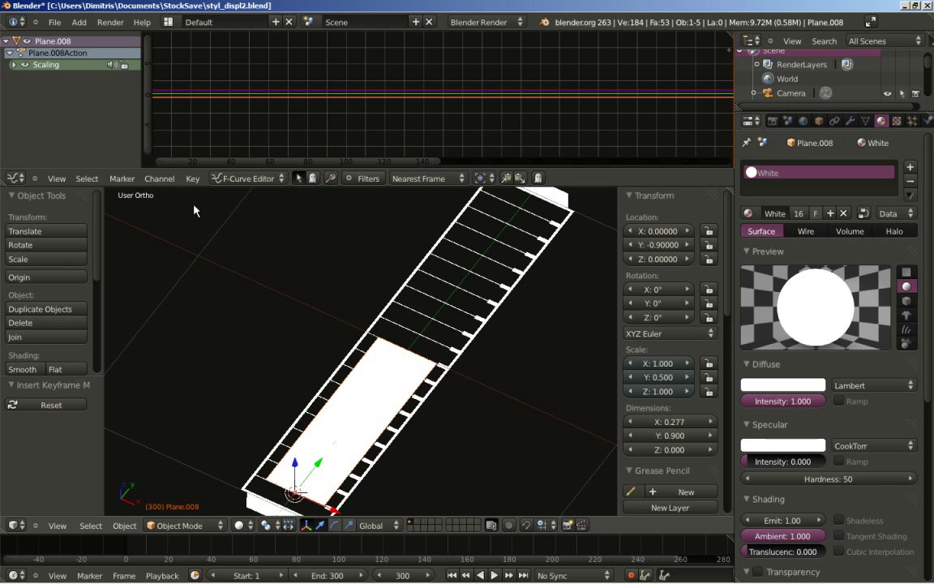
- Delete the X Scale and Z Scale channels from the level bar plane's Scaling group
left_click(14, 64)
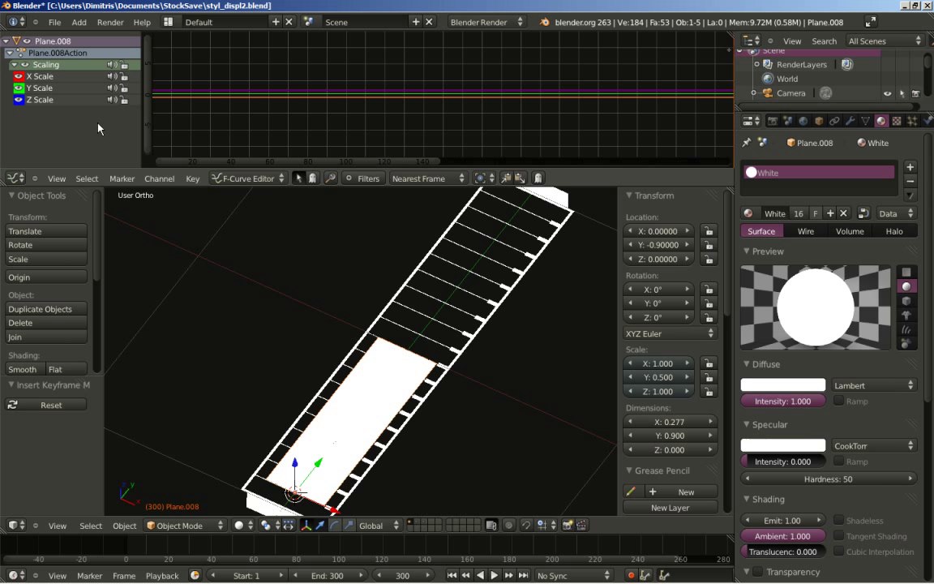
left_click(40, 77)
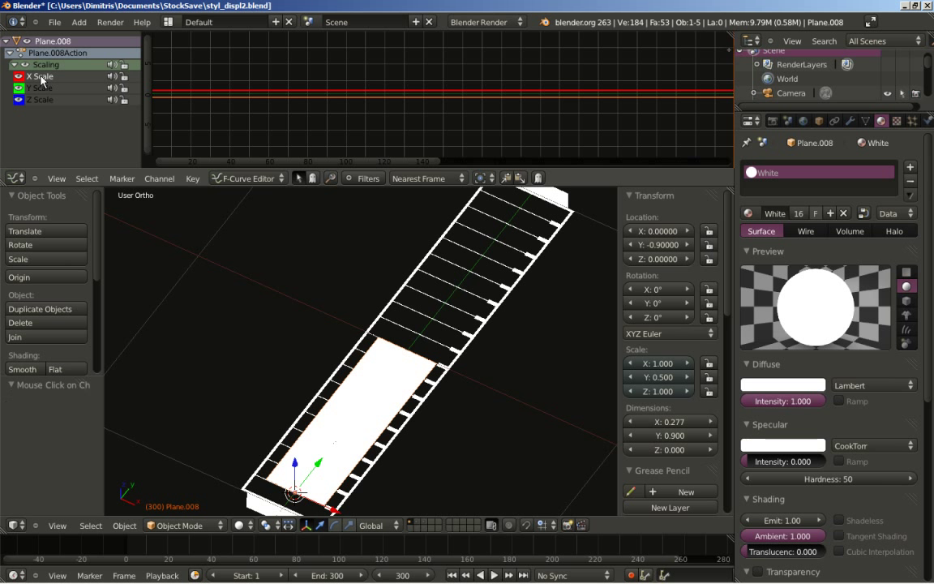
key("x")
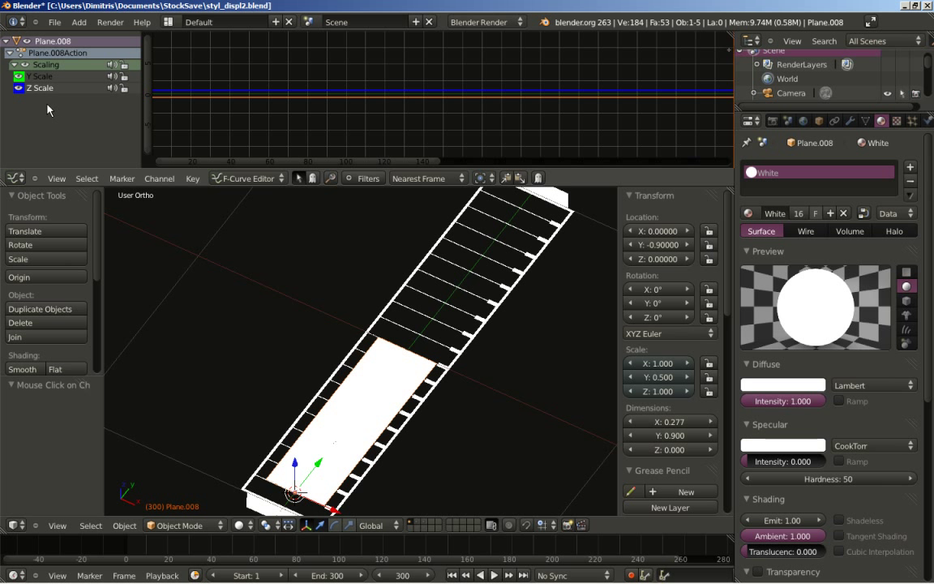
key("x")
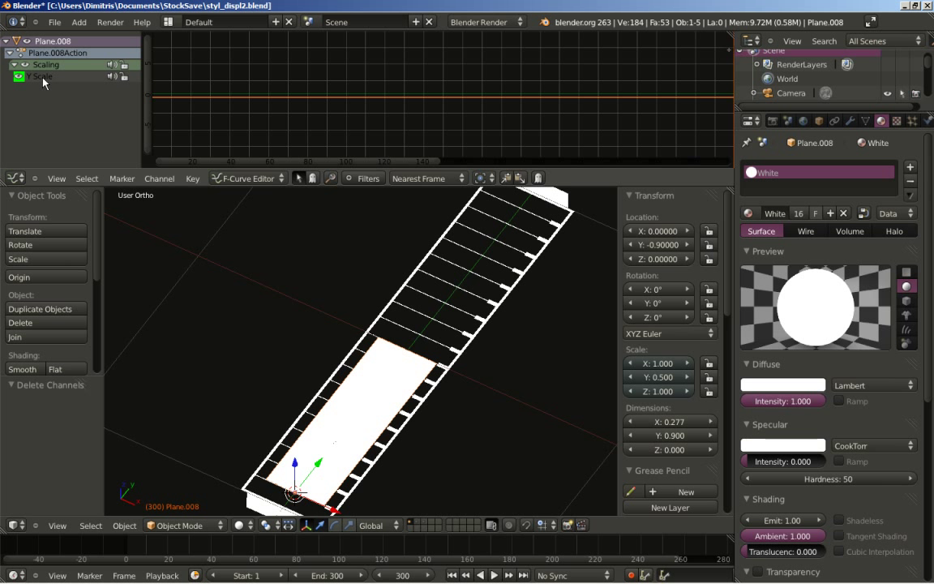
- Add a Noise modifier to the level bar plane's Y Scale F-curve
left_click(39, 77)
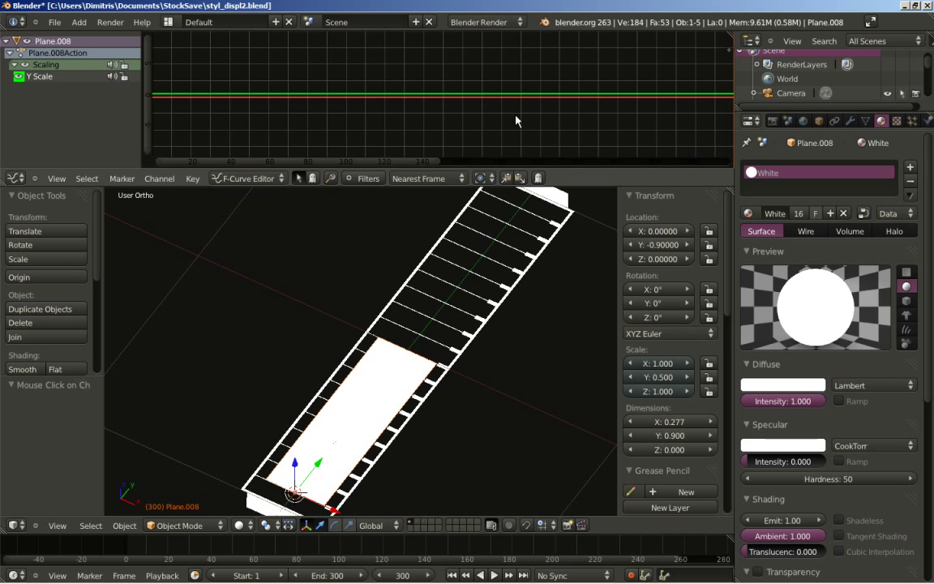
key("n")
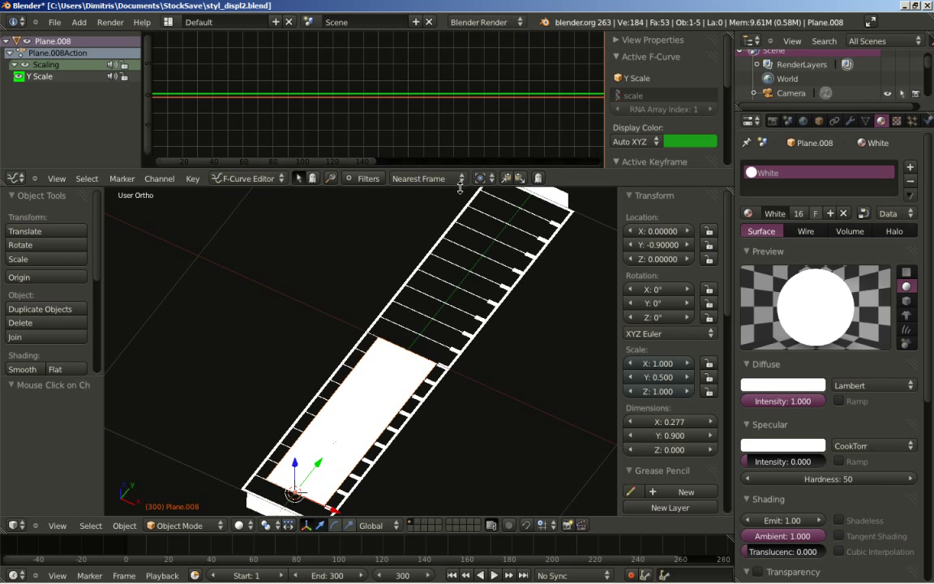
left_click_drag(459, 187, 460, 269)
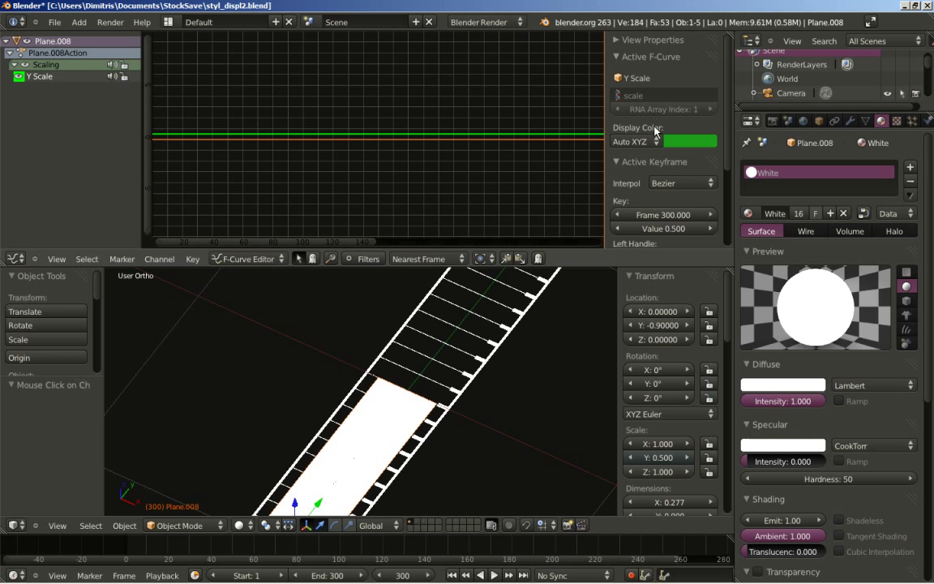
scroll(660, 187, "down", 2)
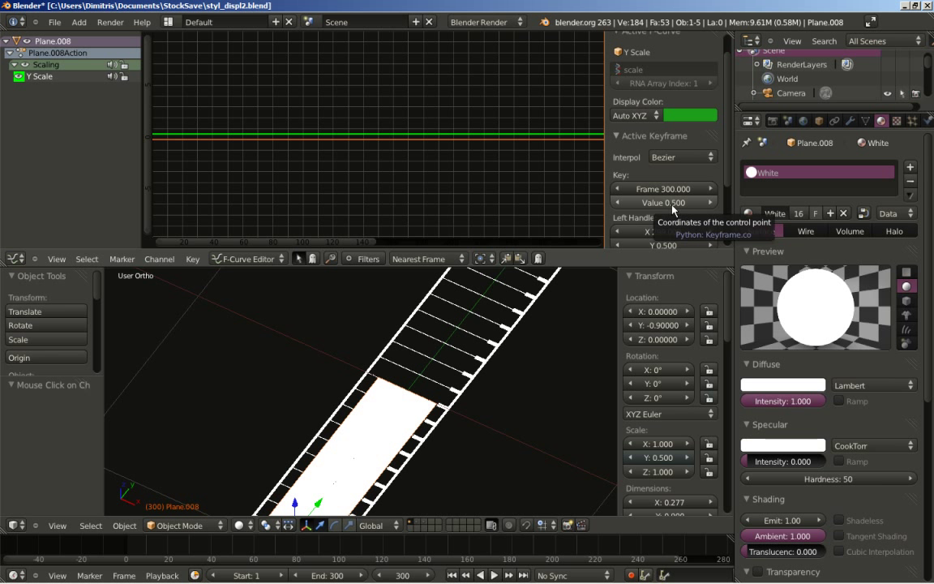
scroll(728, 162, "down", 2)
left_click_drag(728, 160, 727, 212)
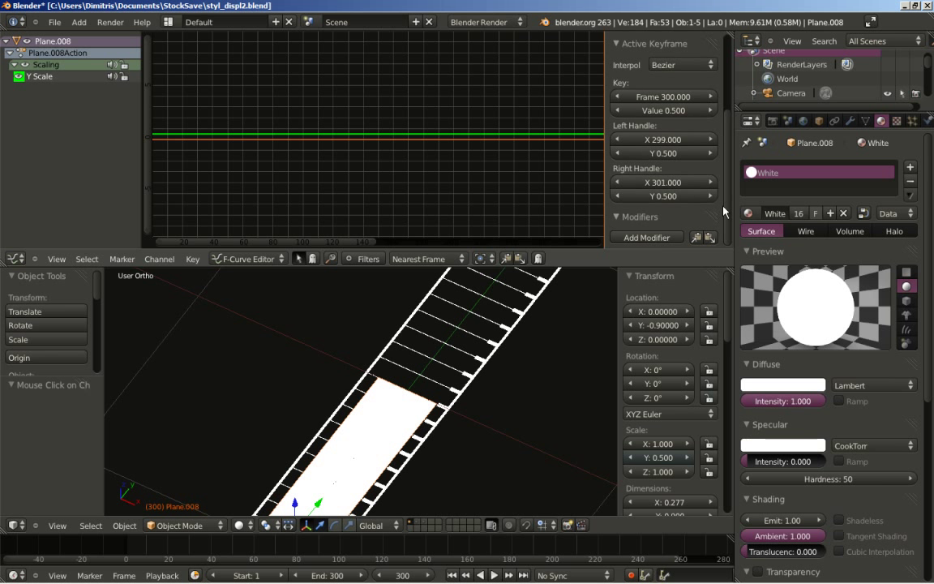
left_click(641, 245)
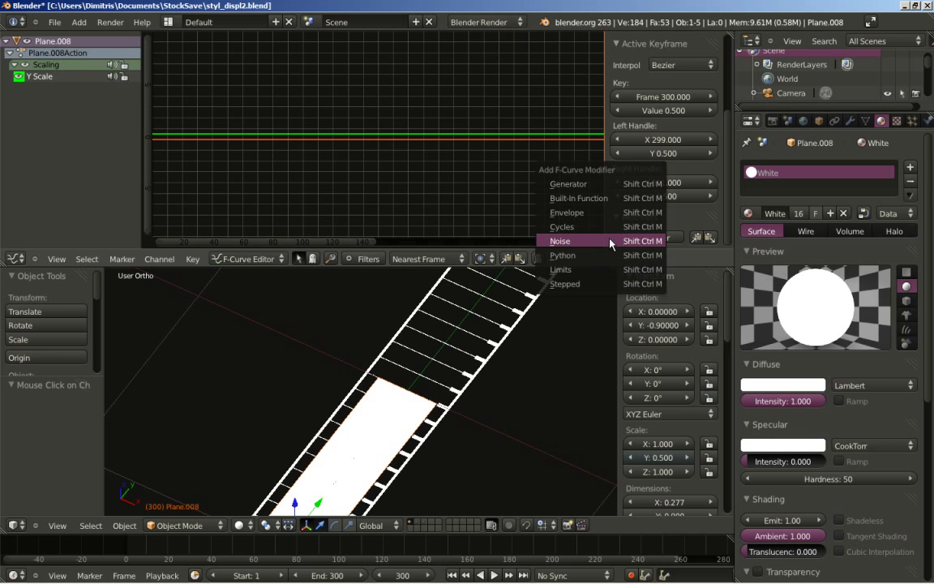
left_click(610, 242)
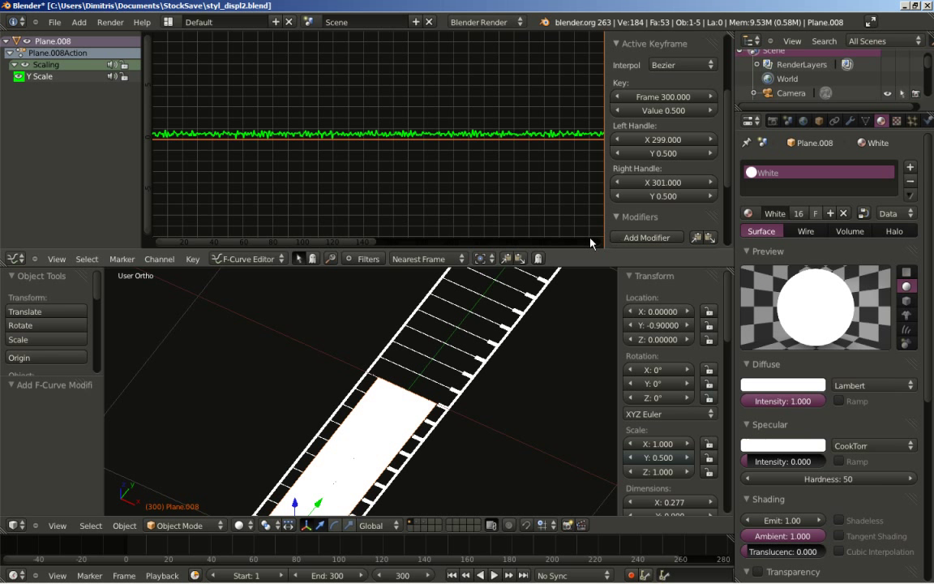
- Widen the Graph Editor's properties region around the Noise settings and play the animation from frame 1 to preview the noise
scroll(634, 239, "down", 4)
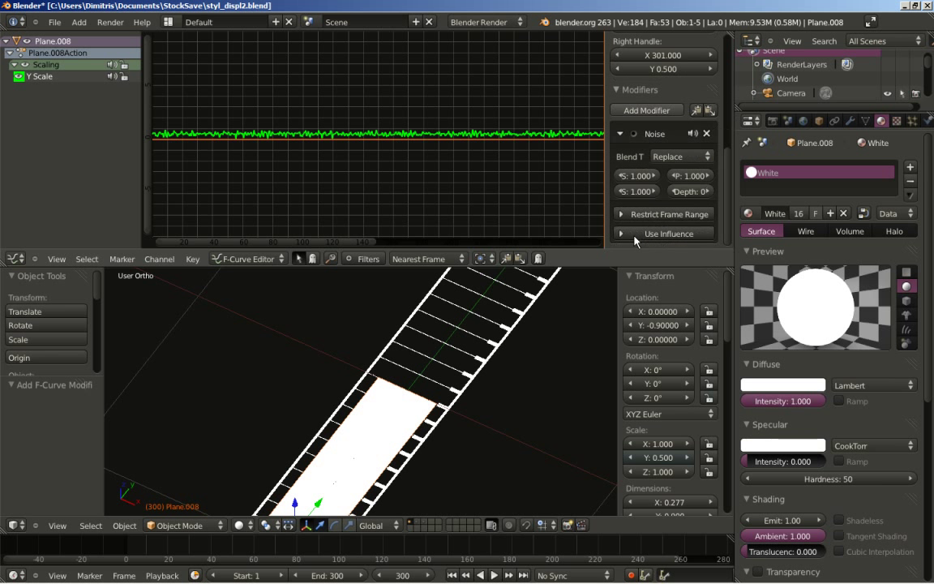
left_click_drag(608, 226, 526, 226)
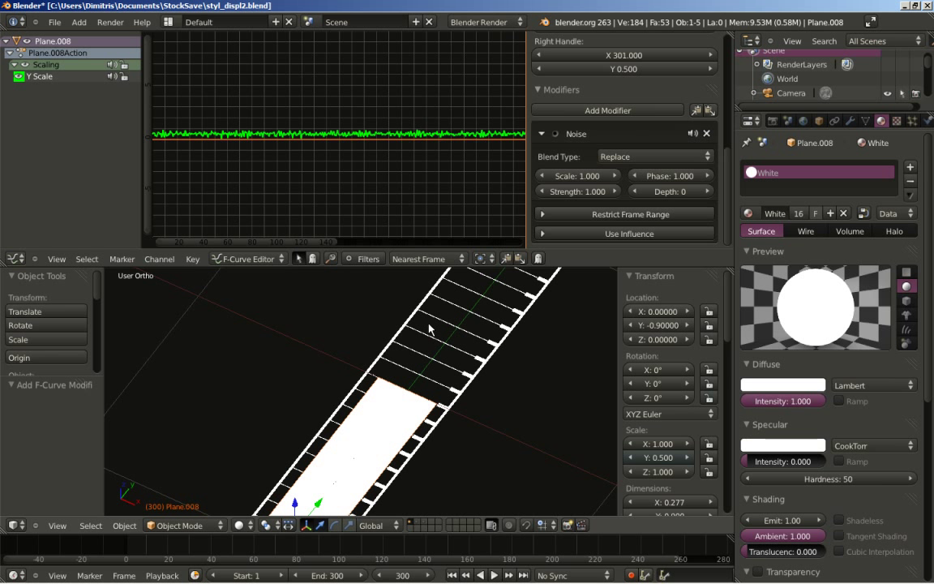
scroll(385, 290, "down", 5)
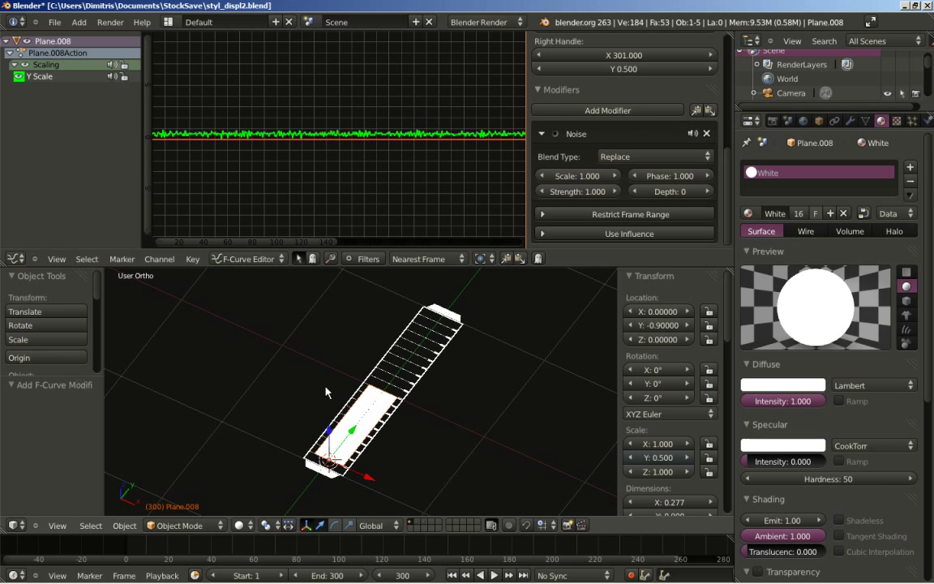
left_click(451, 574)
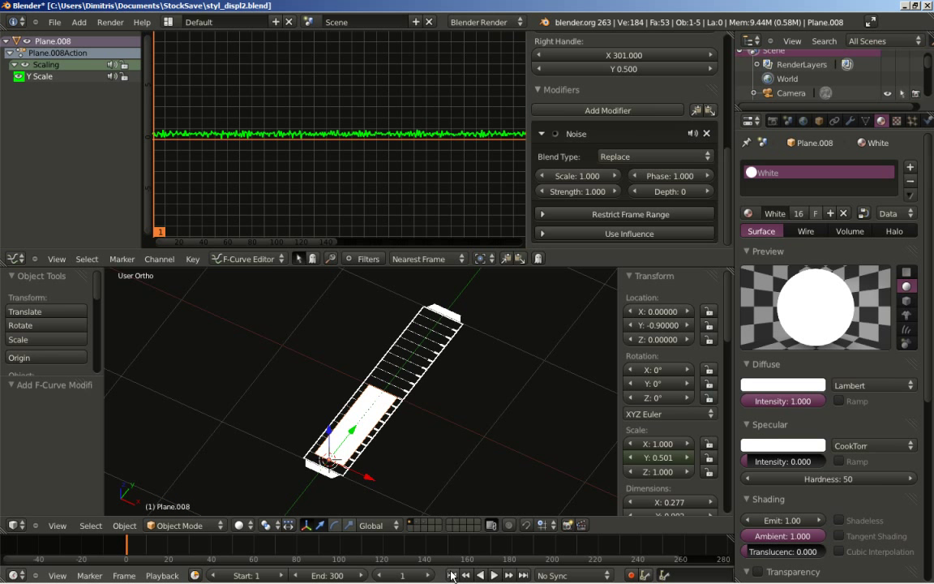
left_click(493, 575)
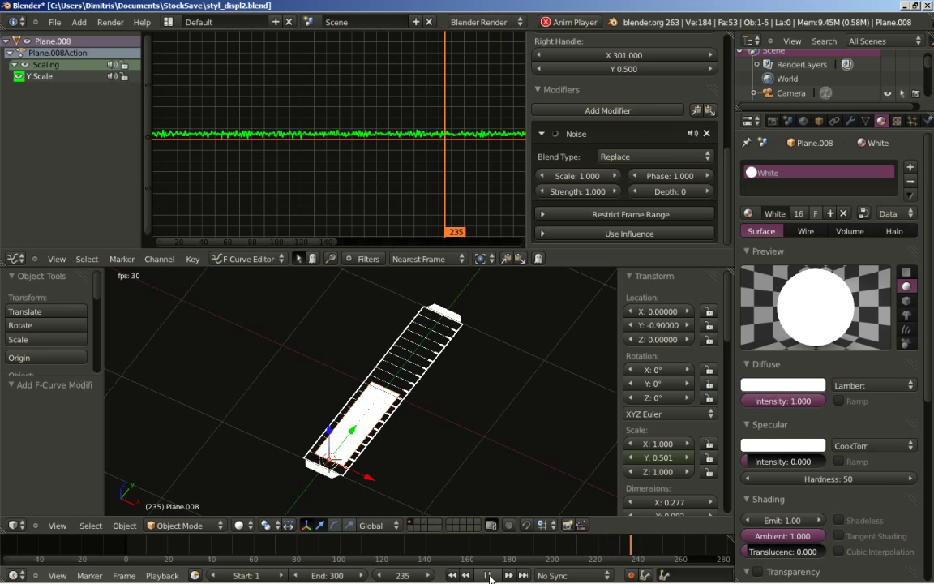
left_click(487, 575)
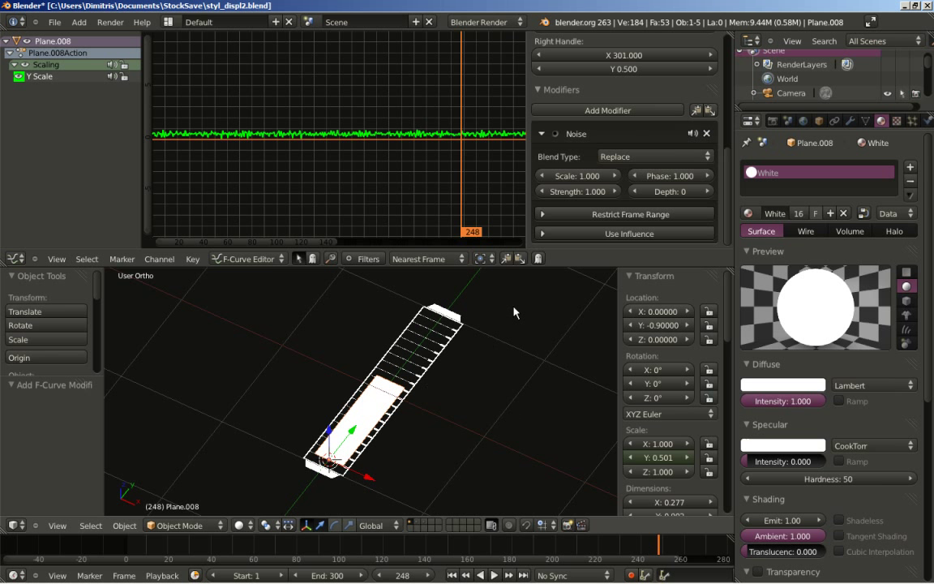
- Set the Noise modifier's scale to 10 and its strength to 1.5, and preview the animation from frame 1
mouse_move(584, 177)
left_mouse_down()
mouse_move(616, 177)
mouse_move(585, 180)
left_mouse_up()
left_click(572, 175)
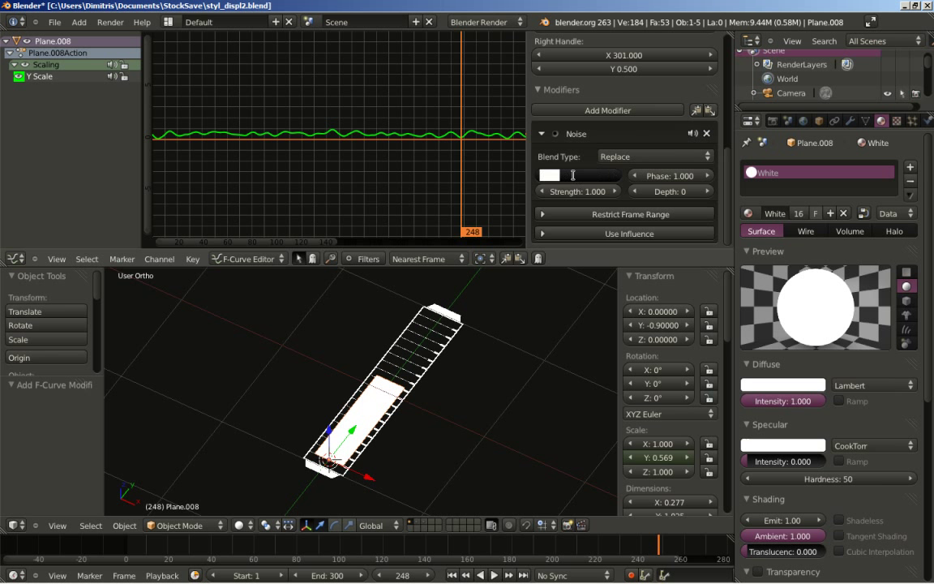
type("10")
key("Return")
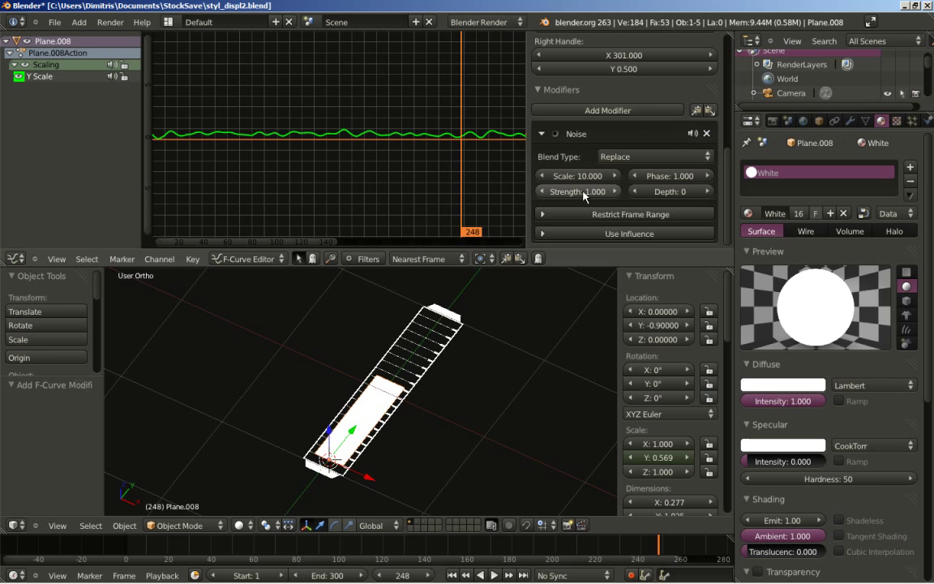
left_click(582, 192)
type("1.5")
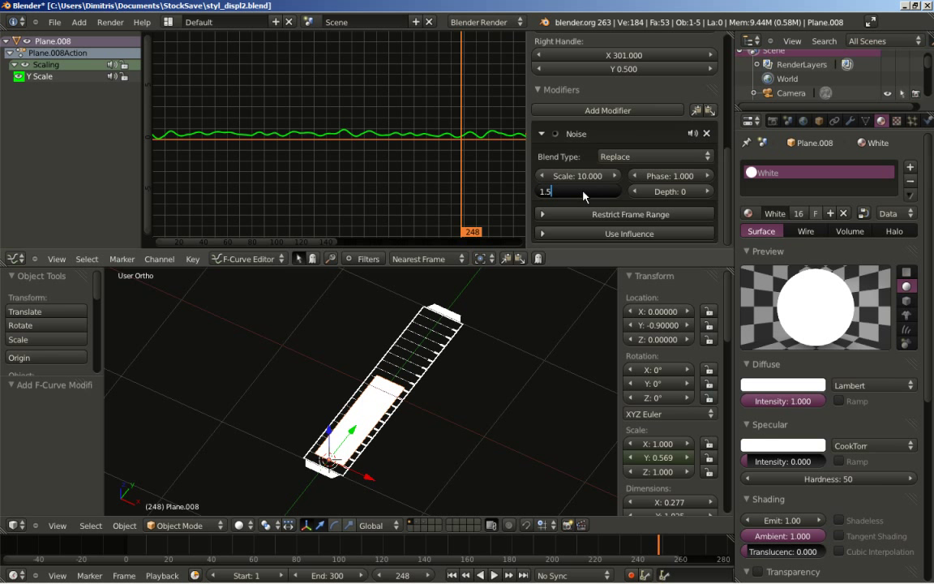
key("Return")
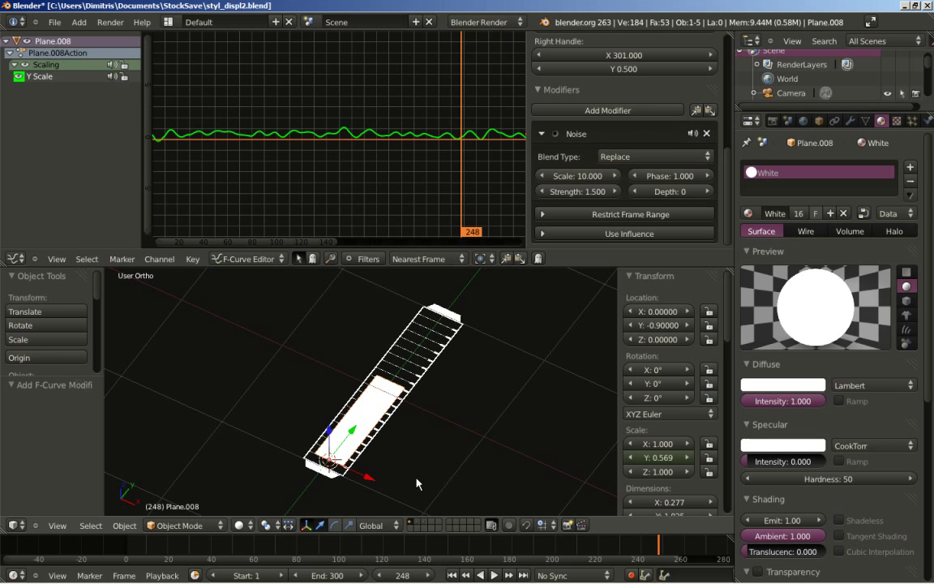
left_click(451, 574)
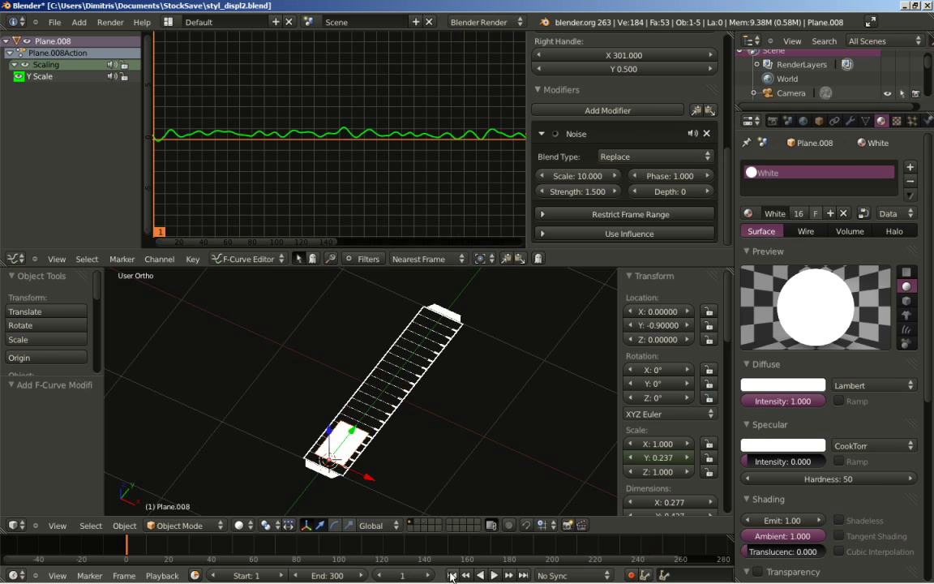
left_click(490, 574)
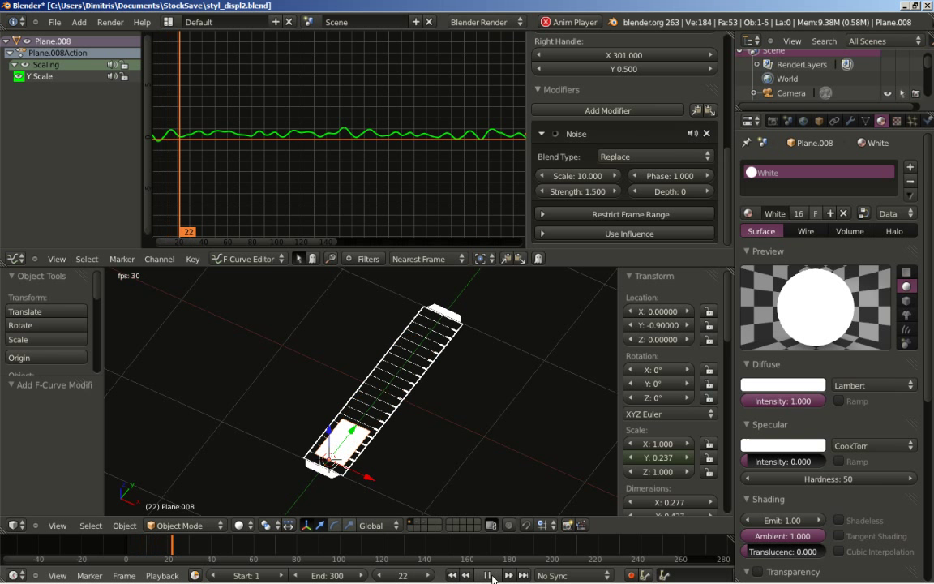
left_click(489, 575)
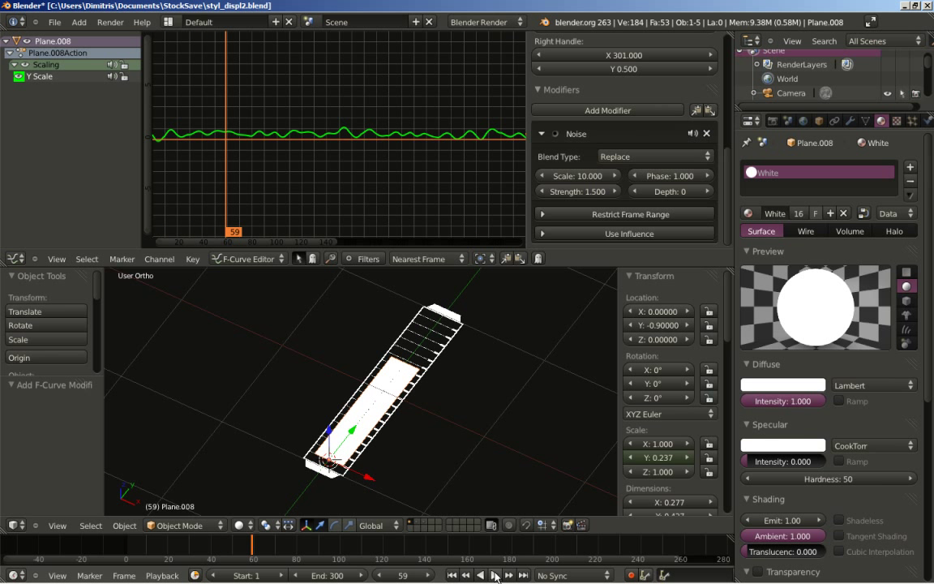
- Set the Noise modifier's strength to 1.2 and play the animation again from frame 1
left_click(582, 192)
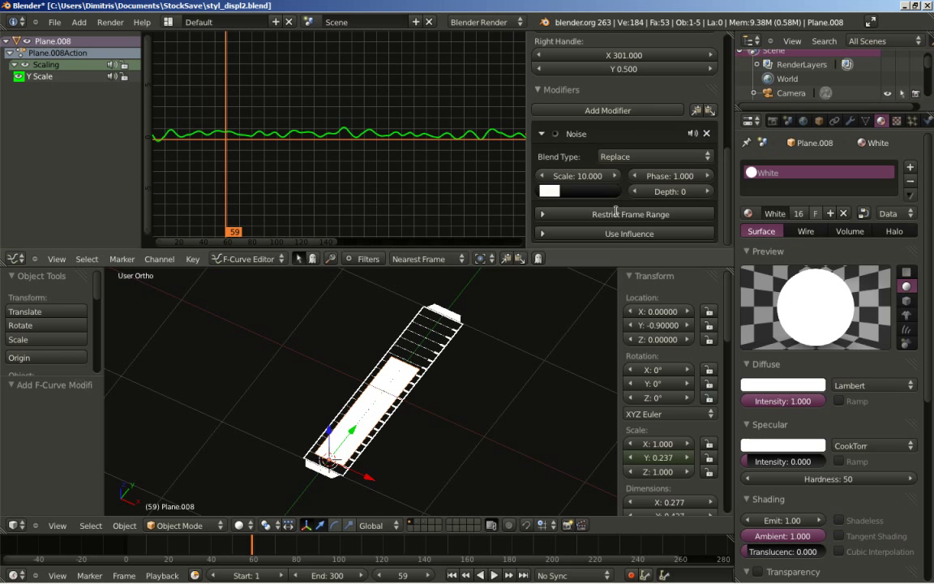
type("1.2")
key("Return")
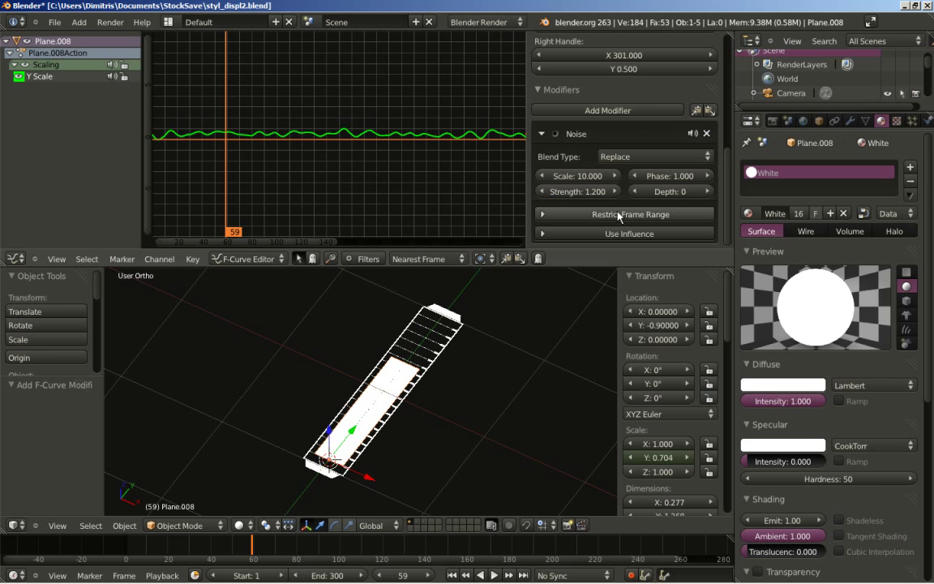
left_click(453, 575)
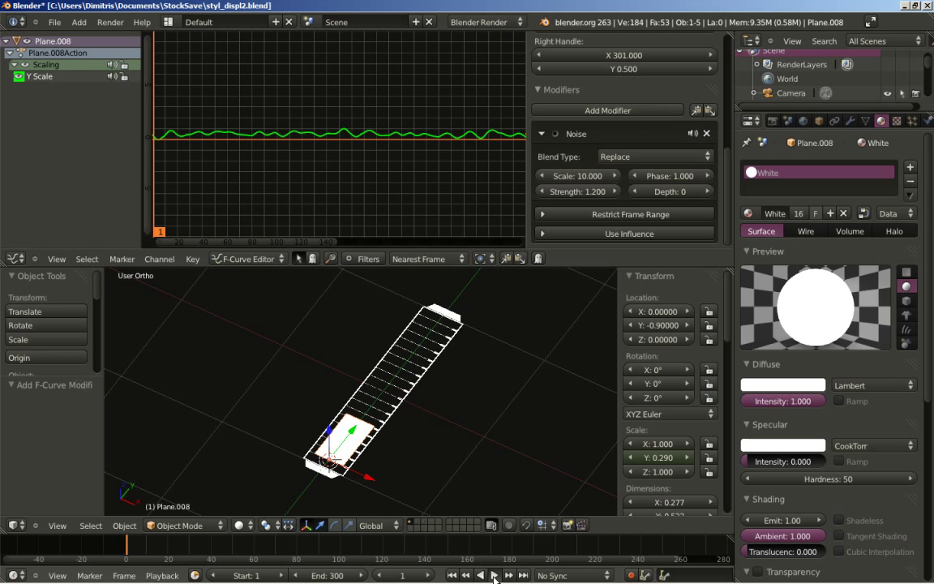
left_click(494, 574)
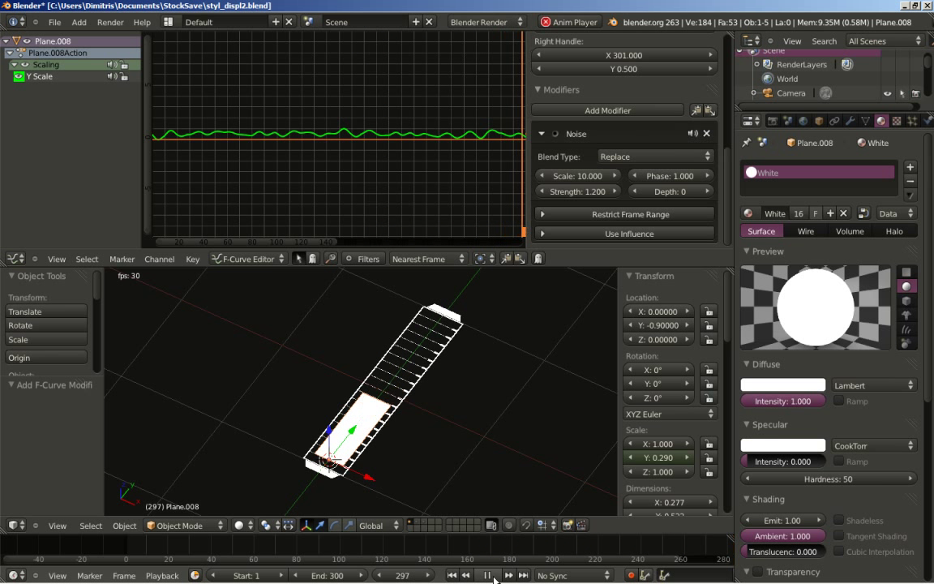
left_click(489, 575)
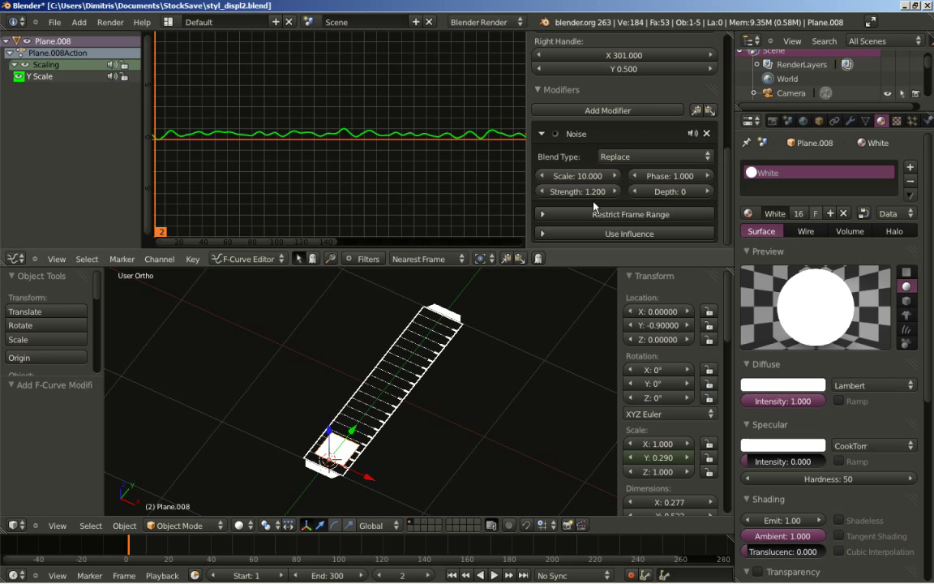
- Set the Noise modifier's scale to 8
left_click(575, 177)
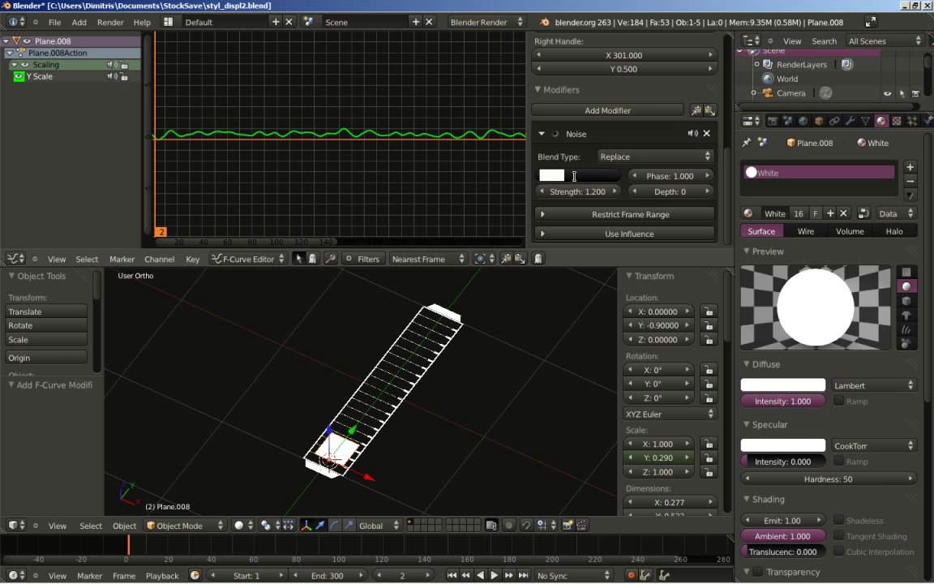
type("8")
key("Return")
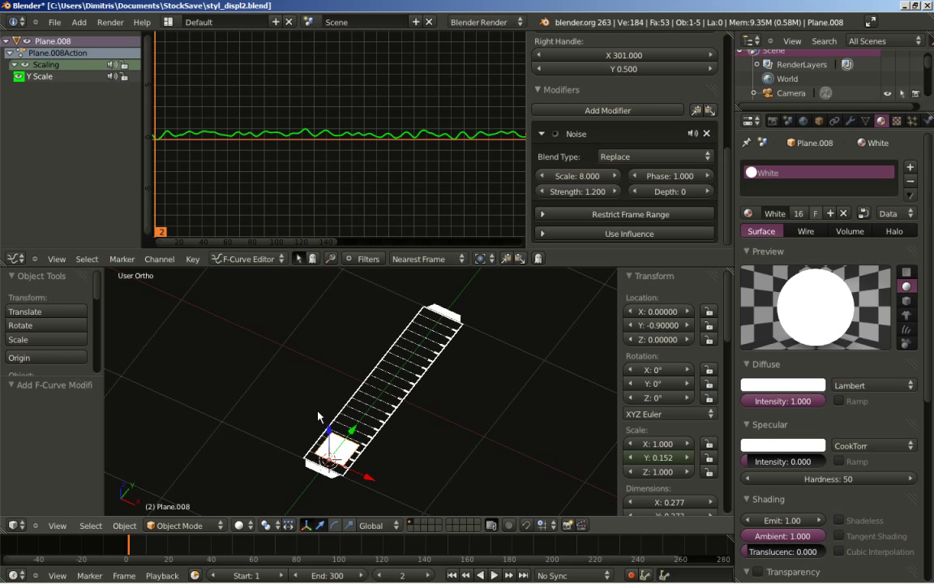
- Merge the Graph Editor area back into the 3D view and show the whole display frame in top view
left_click_drag(730, 272, 440, 304)
key("KP_7")
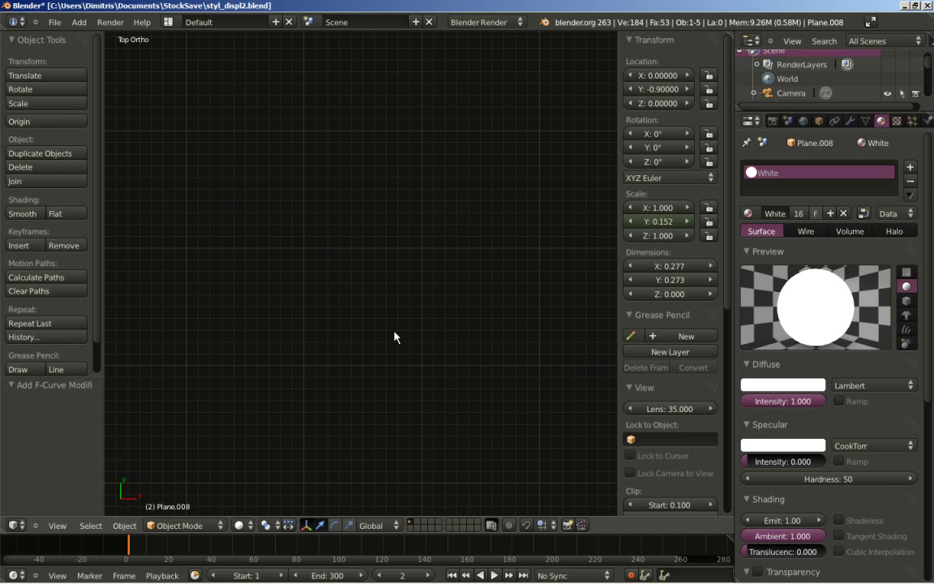
key("KP_Decimal")
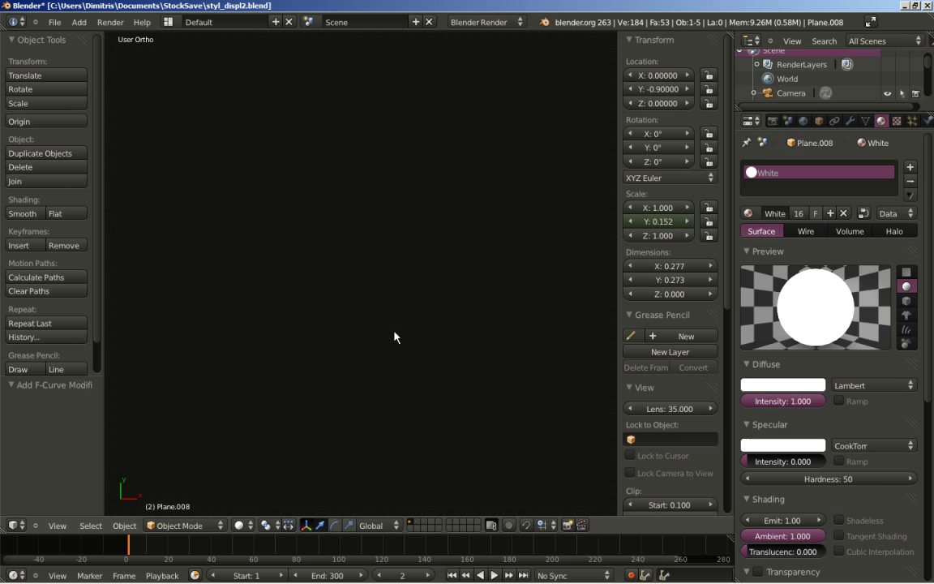
scroll(395, 336, "down", 7)
scroll(394, 337, "down", 5)
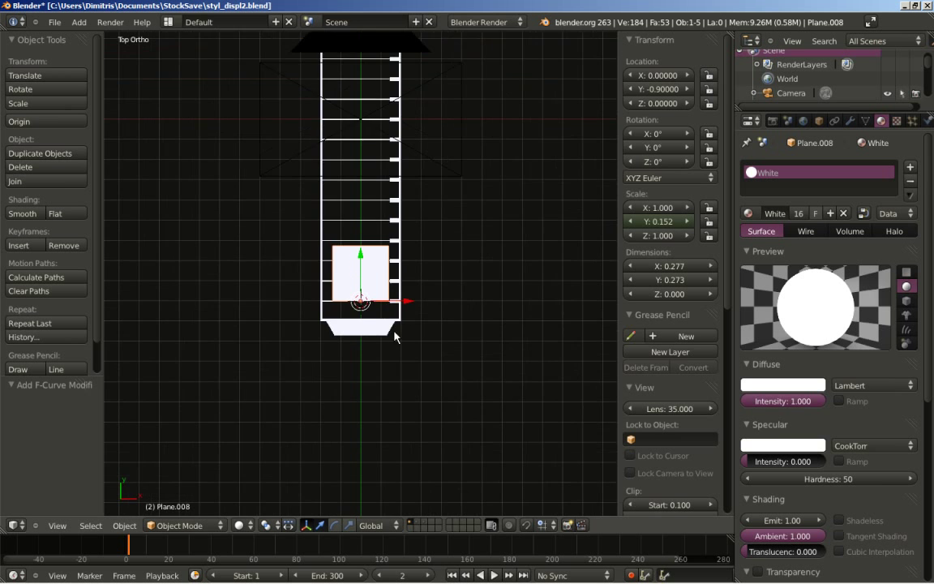
scroll(406, 289, "up", 4)
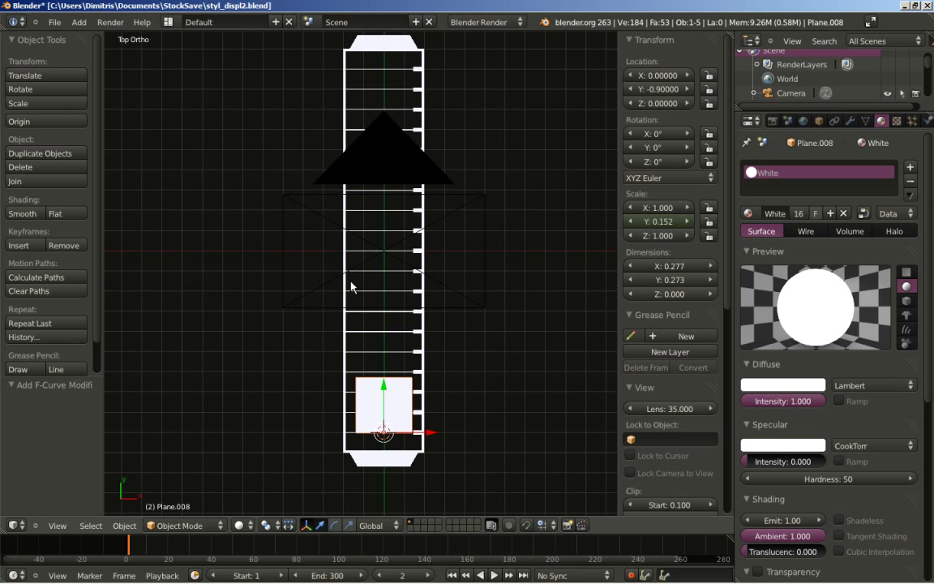
- Add a text object at the base of the level bar and replace its default text with "WX"
scroll(351, 285, "down", 1)
key("shift+a")
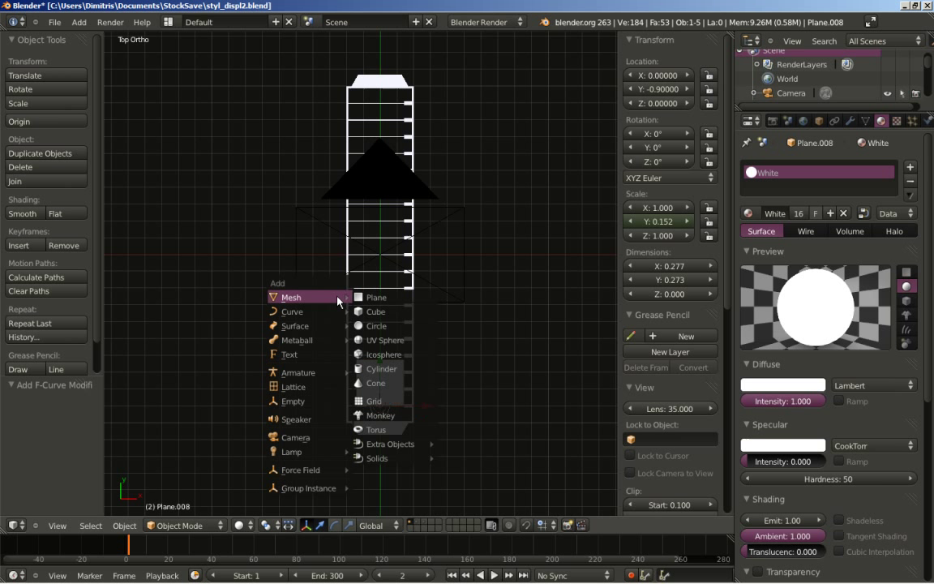
left_click(319, 354)
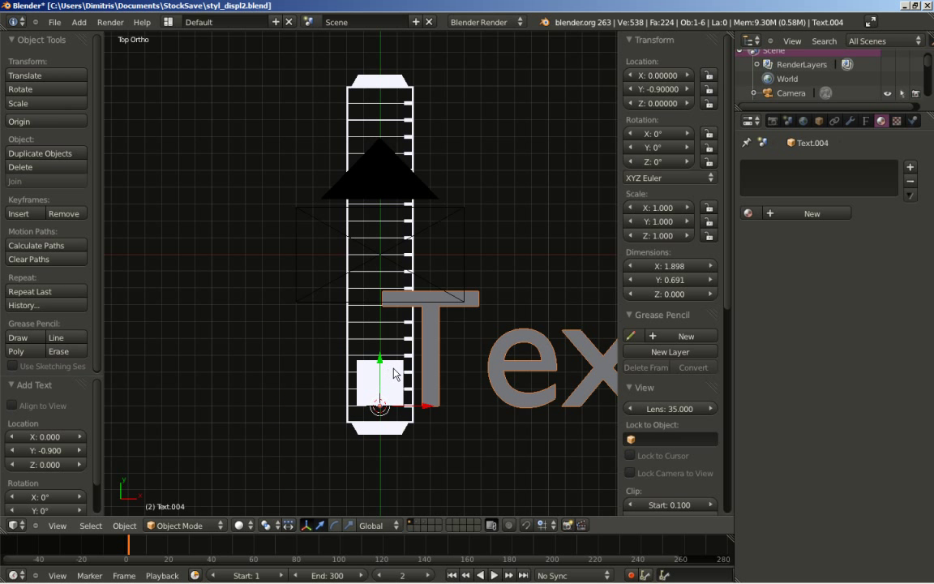
scroll(393, 372, "down", 3)
key("Tab")
key("BackSpace")
key("BackSpace")
key("BackSpace")
key("BackSpace")
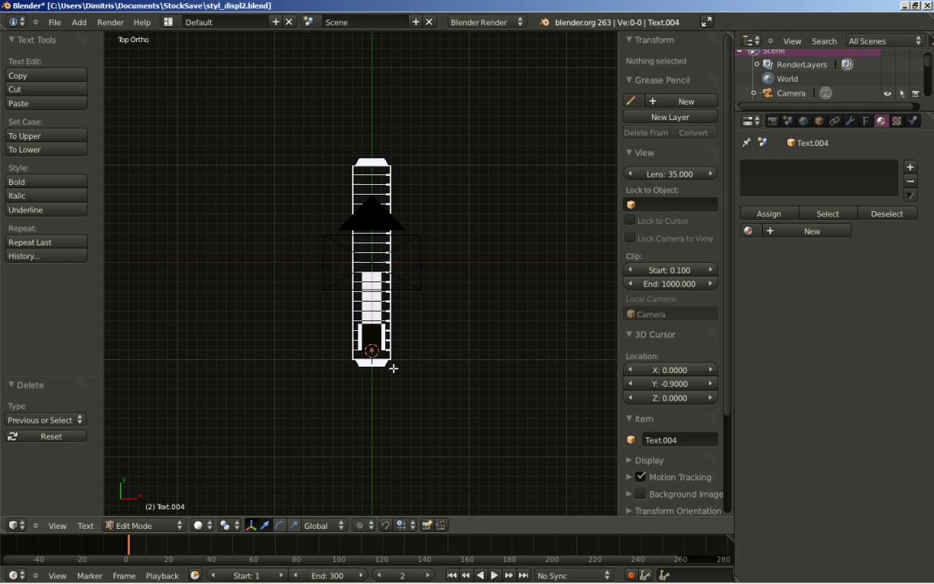
type("WX")
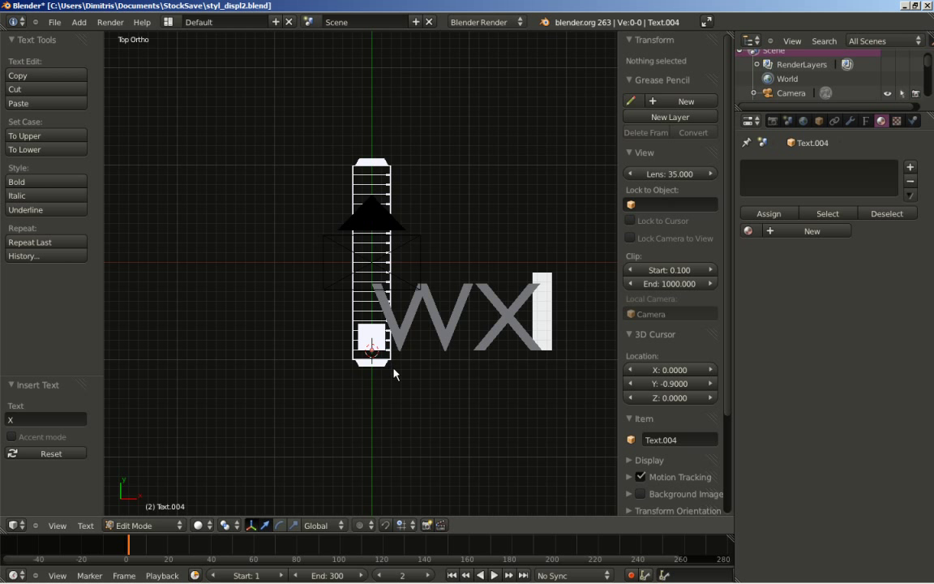
key("Tab")
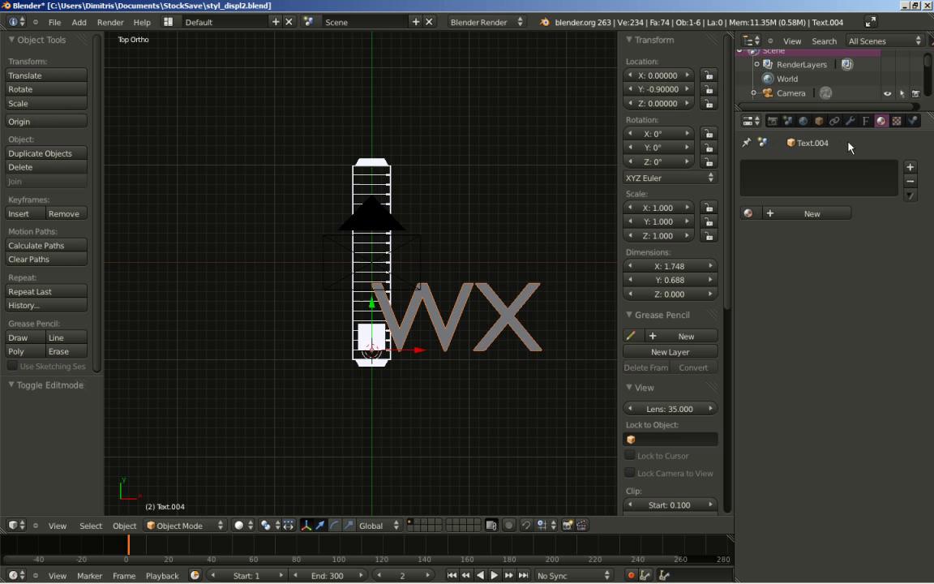
- Set the WX text's paragraph alignment to Center
left_click(865, 122)
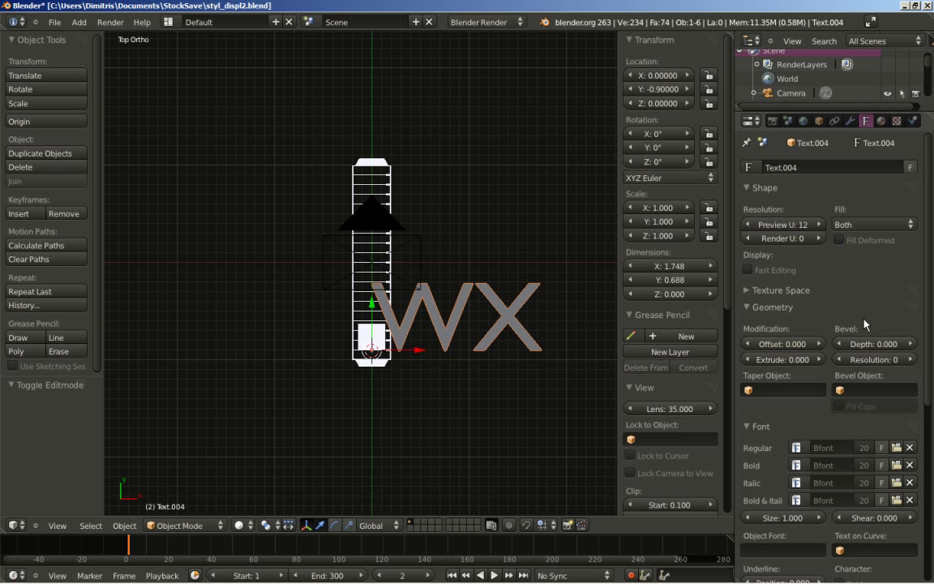
scroll(811, 381, "down", 3)
scroll(822, 395, "down", 4)
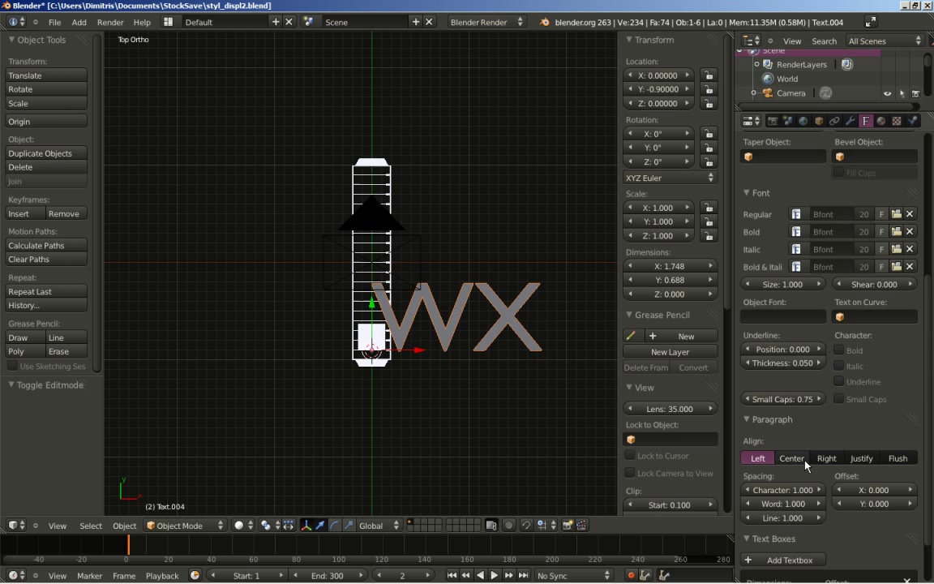
left_click(791, 458)
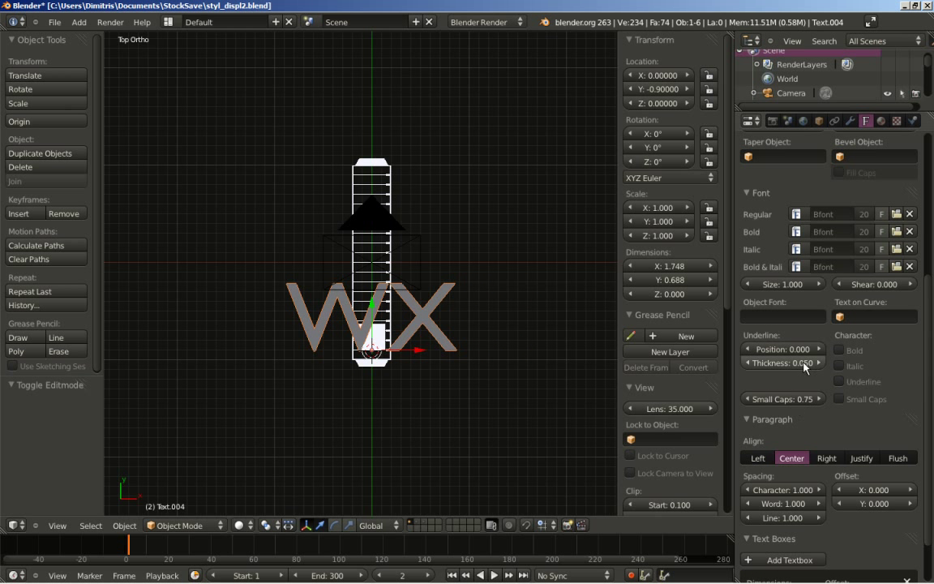
- Reduce the WX text's font size to 0.1
left_click_drag(790, 285, 683, 252)
scroll(466, 410, "up", 3)
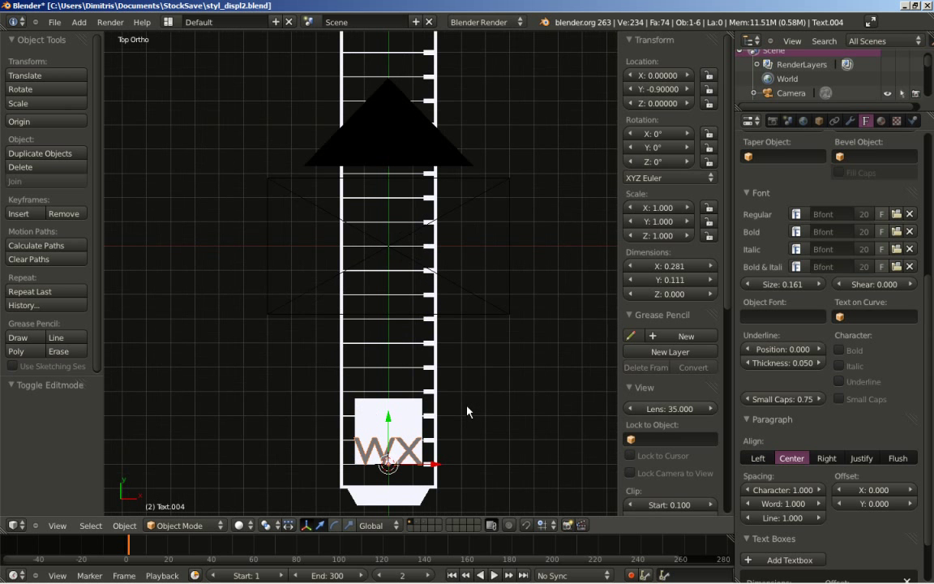
scroll(458, 317, "up", 2)
scroll(445, 307, "up", 4)
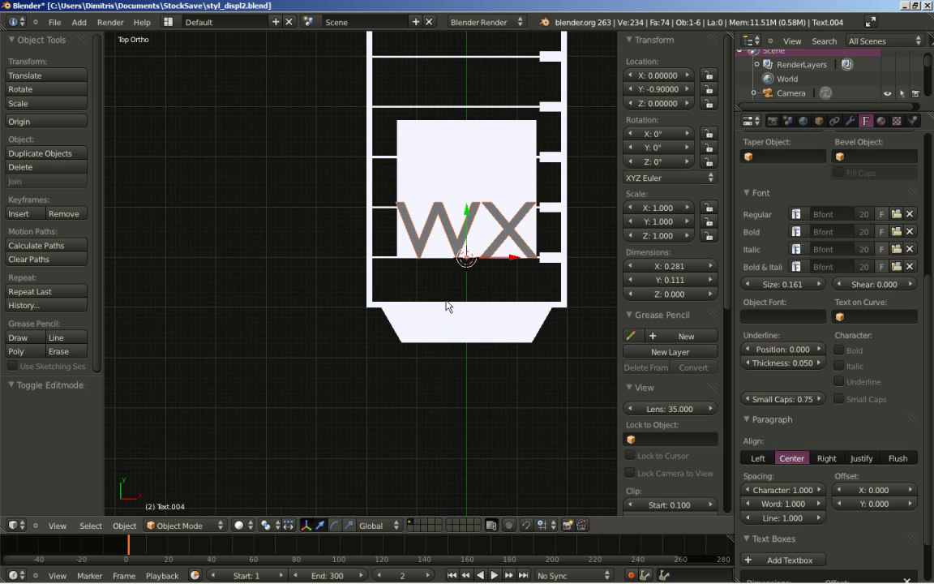
left_click(778, 288)
type("0.1")
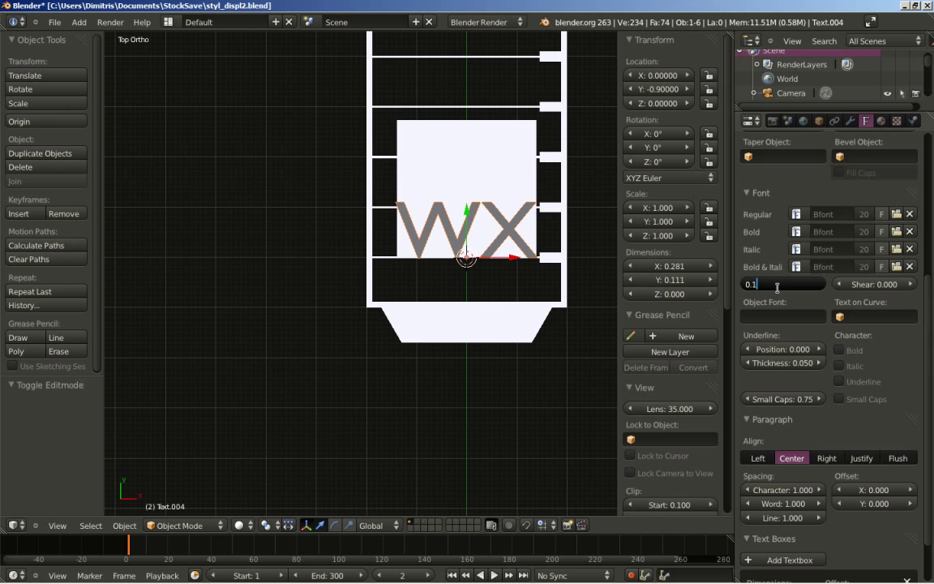
key("Return")
- Move the text -0.25 along the Y axis so it sits just below the frame's bottom cap
scroll(549, 287, "up", 3)
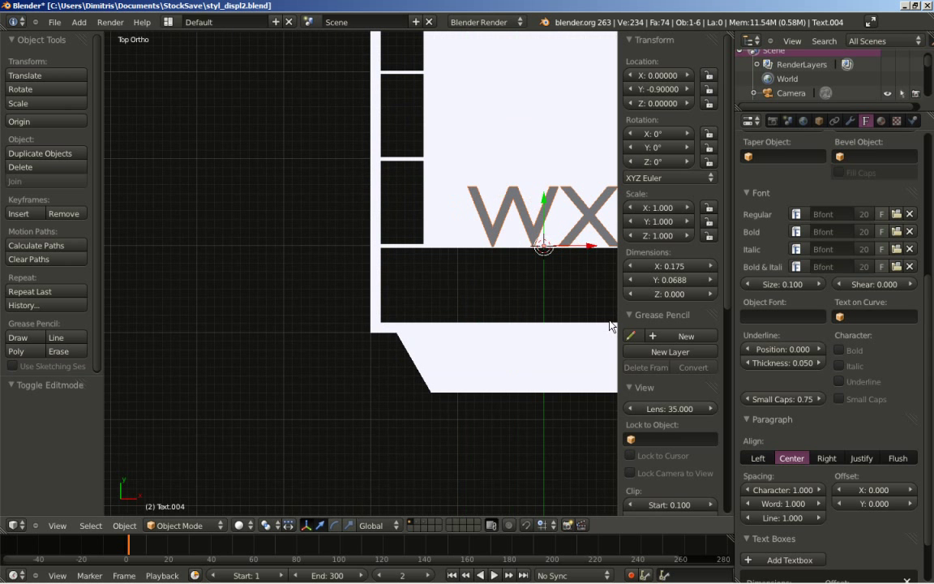
middle_click_drag(589, 297, 379, 313, "shift")
scroll(385, 292, "down", 1)
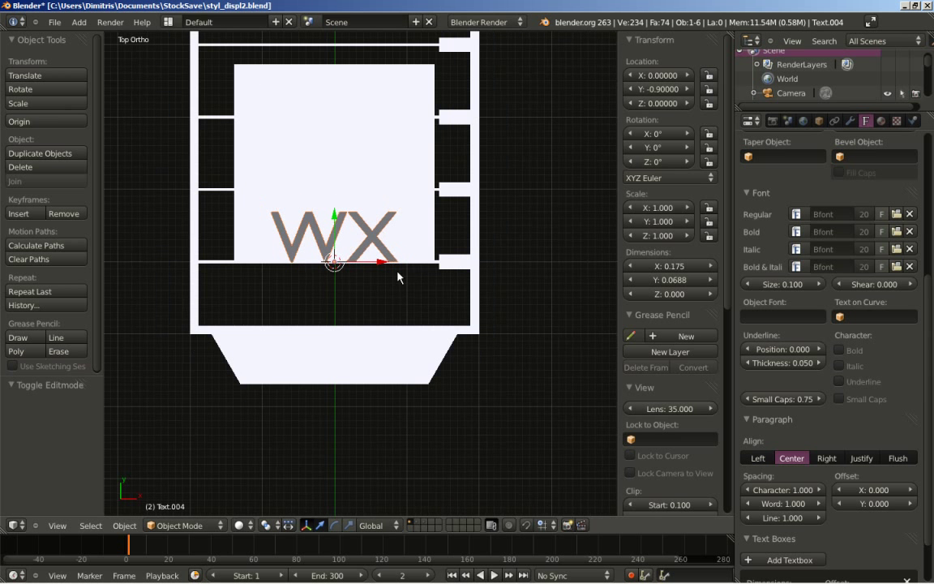
key("g")
key("y")
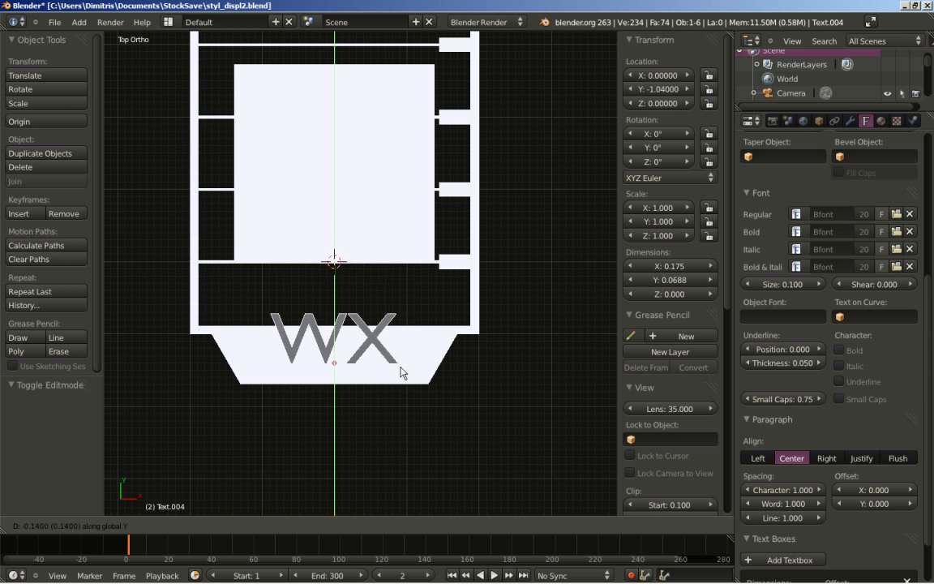
left_click(395, 448)
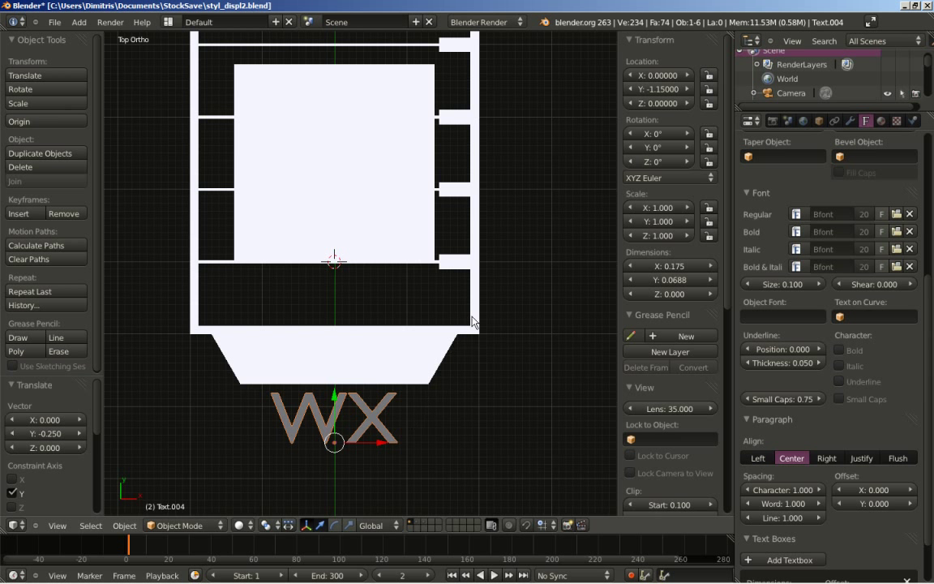
- Replace the label's text with "THP-5"
key("Tab")
key("BackSpace")
key("BackSpace")
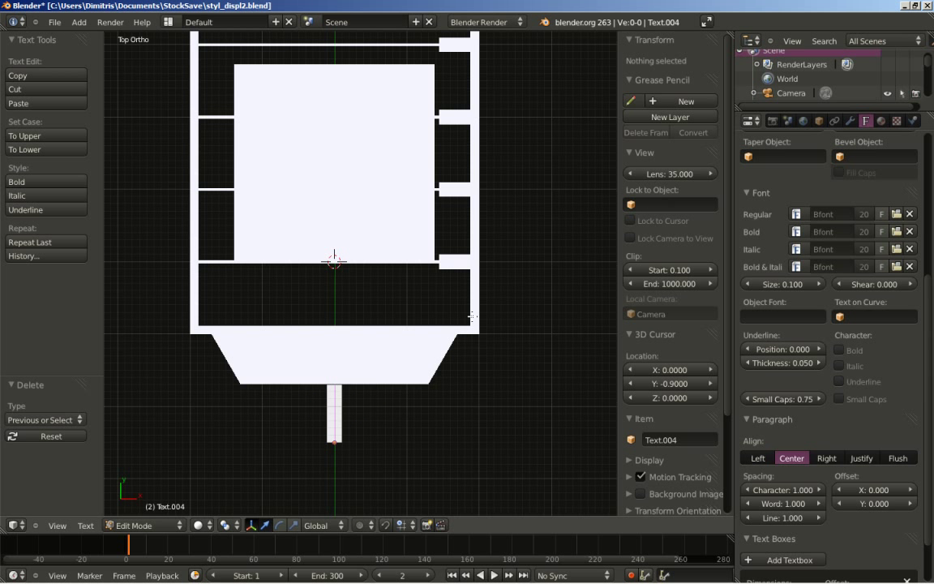
type("THP")
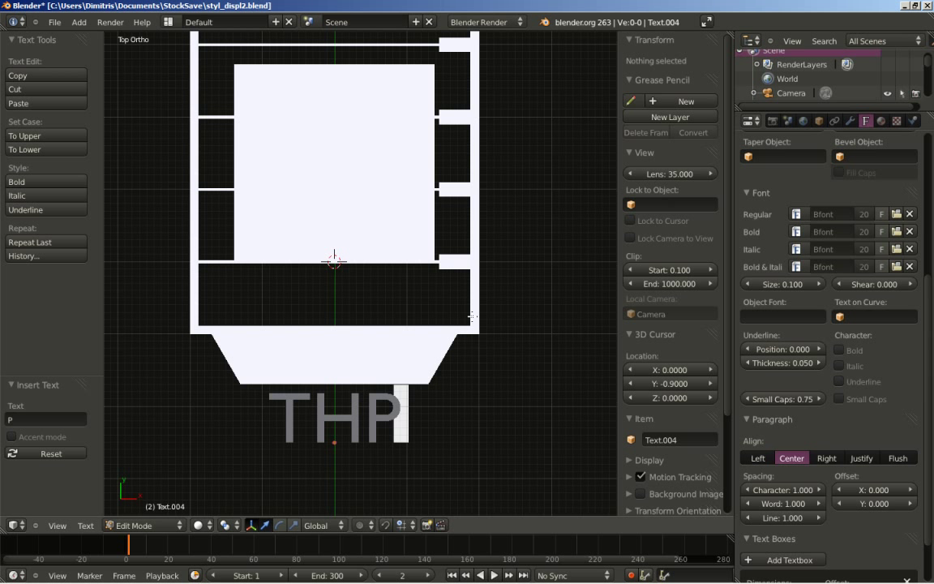
type("-1")
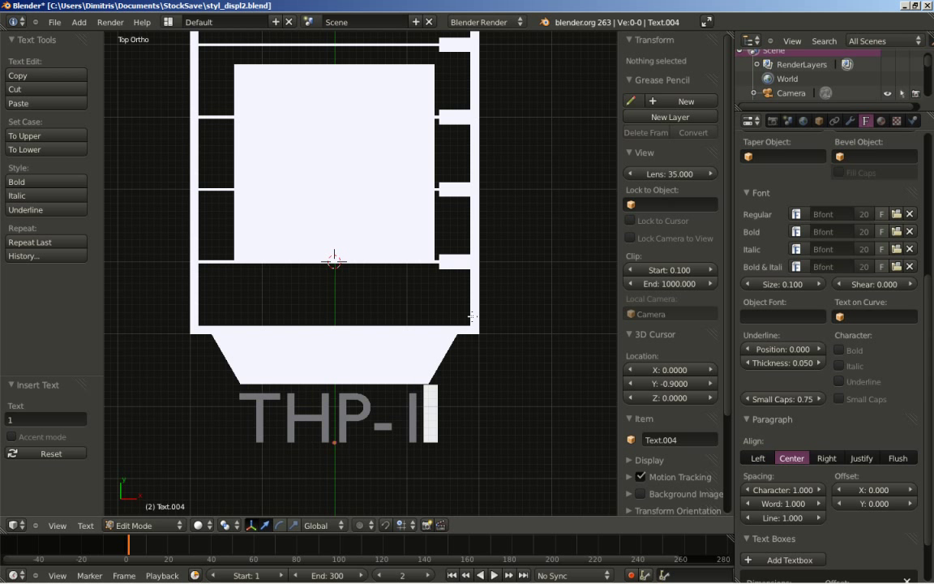
key("BackSpace")
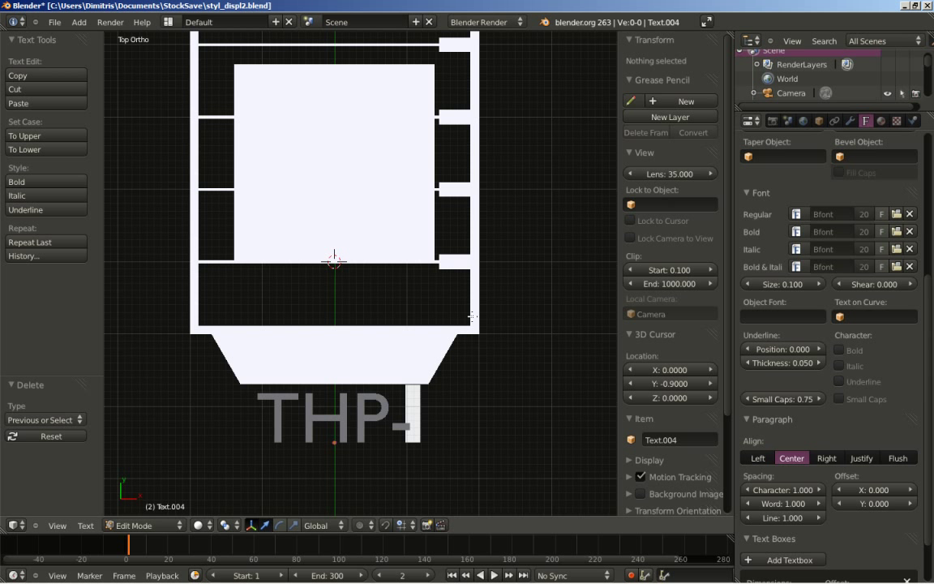
type("5")
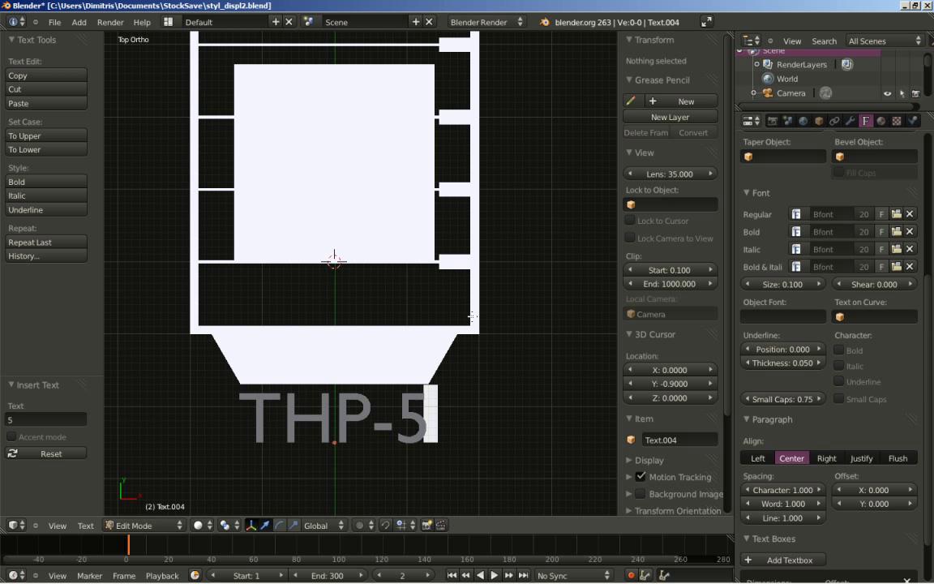
key("Tab")
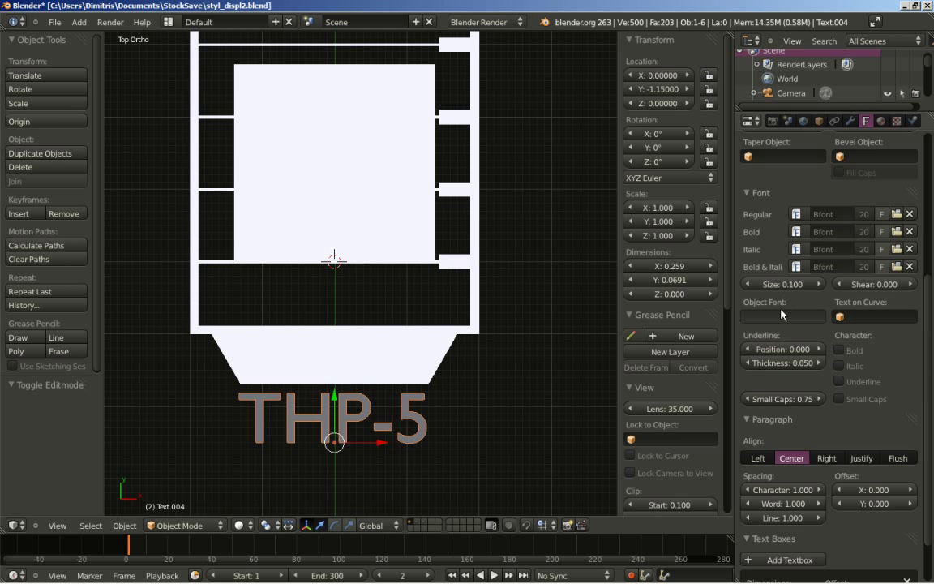
- Reduce the THP-5 label's font size to 0.09 and assign the existing White material to it
left_click(749, 285)
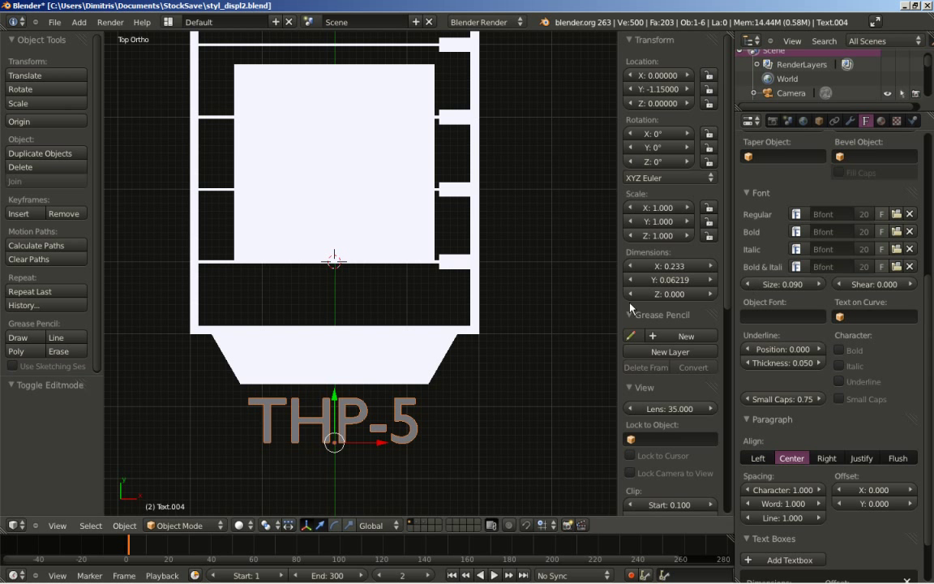
scroll(860, 164, "up", 2)
left_click(880, 121)
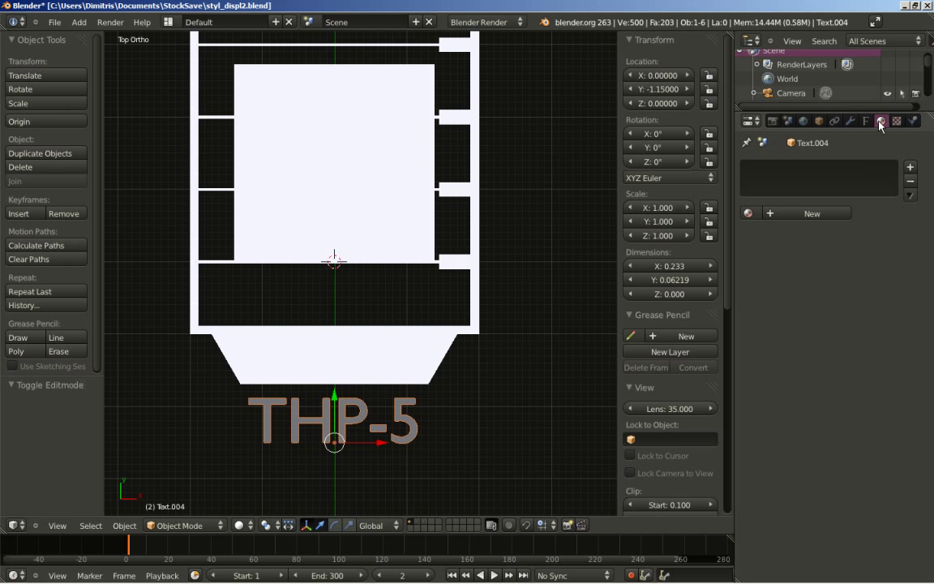
left_click(747, 214)
left_click(770, 235)
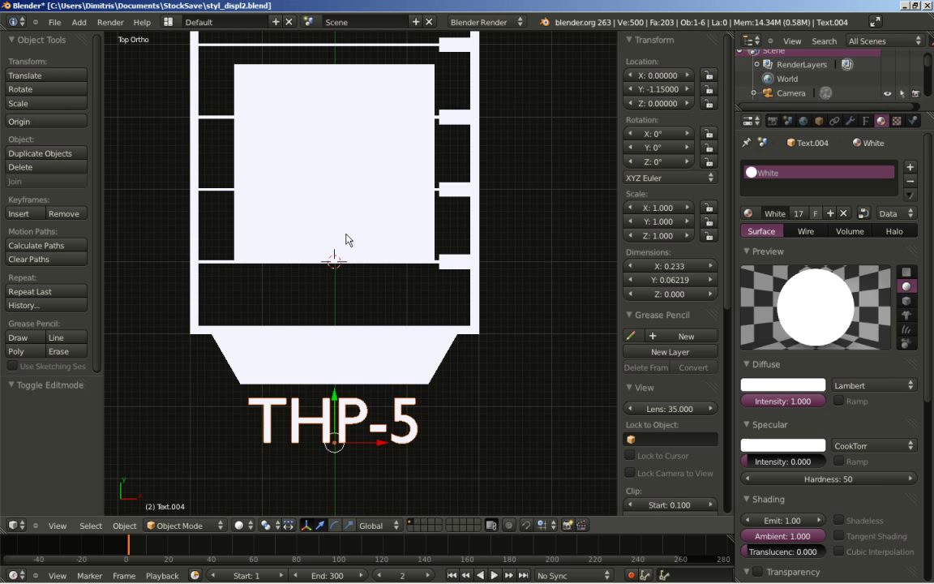
- Render a still image of the display from the camera view and return to the 3D view
key("KP_0")
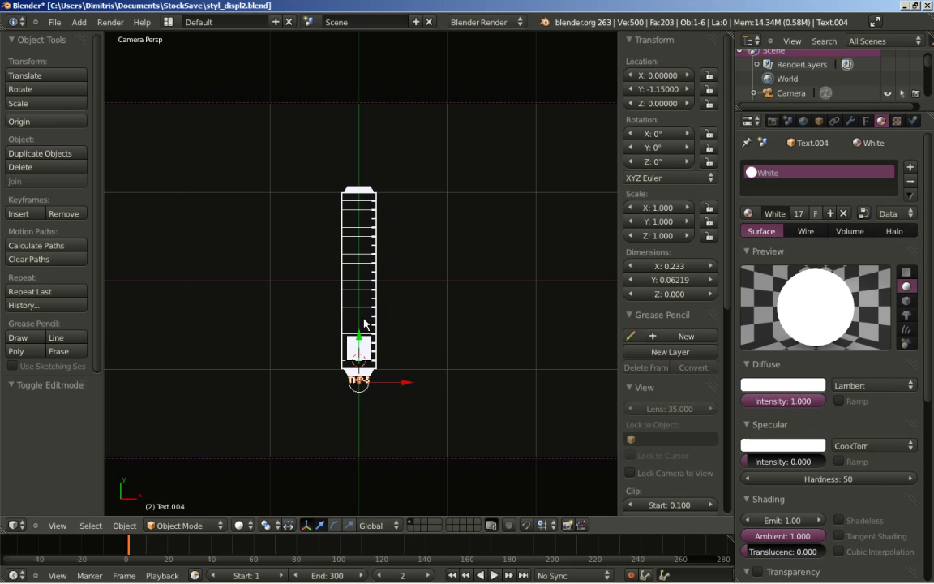
left_click(773, 120)
left_click(771, 186)
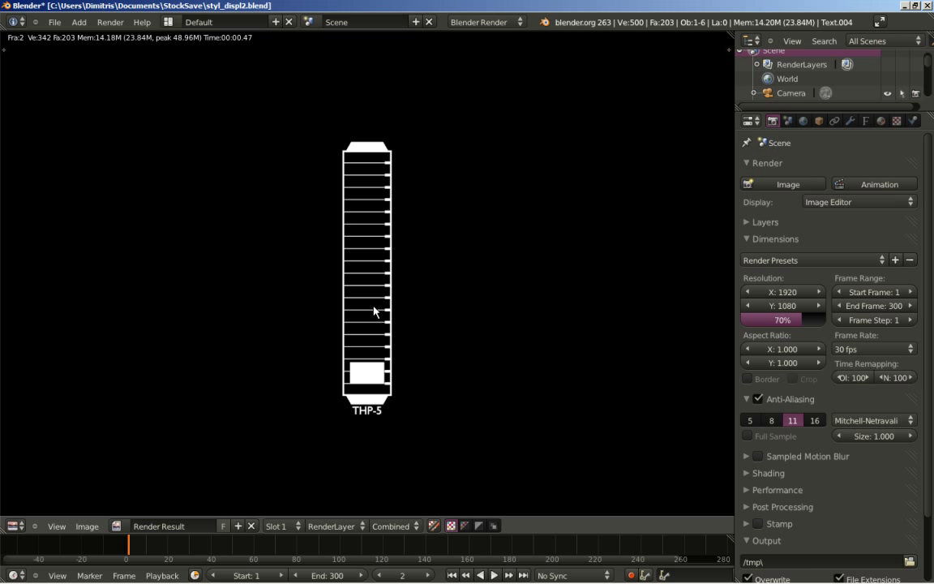
key("Escape")
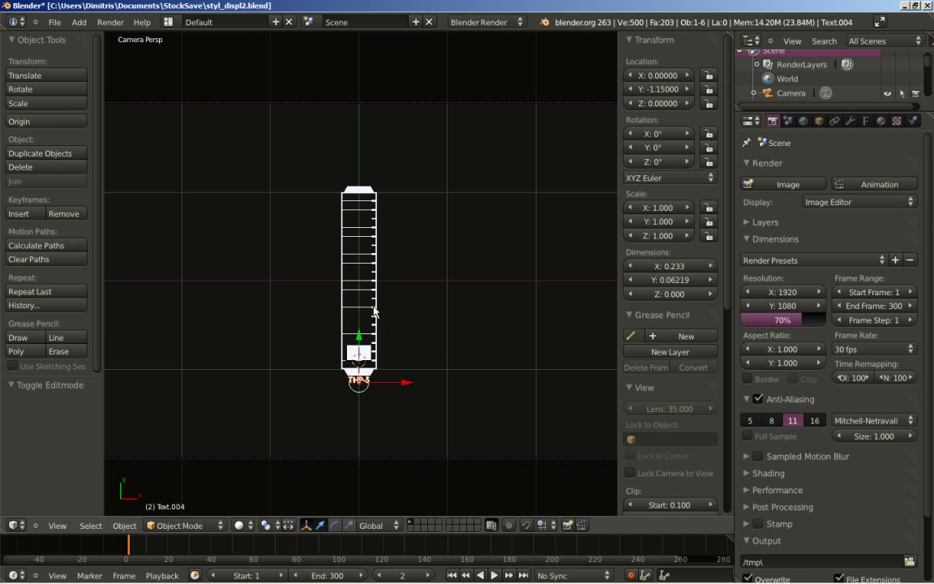